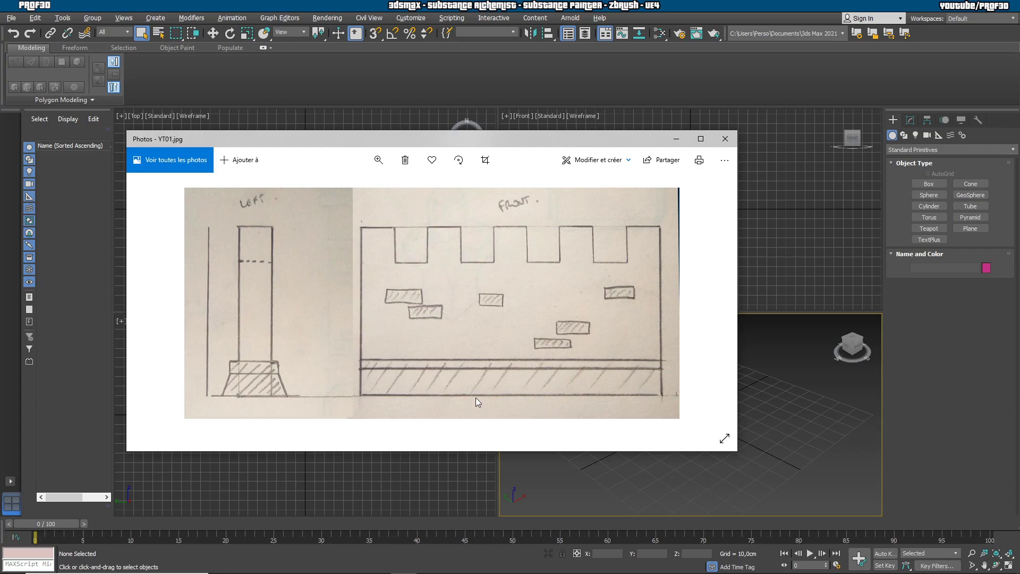
Close the YT01.jpg reference sketch of the wall
drag(473, 139, 436, 155)
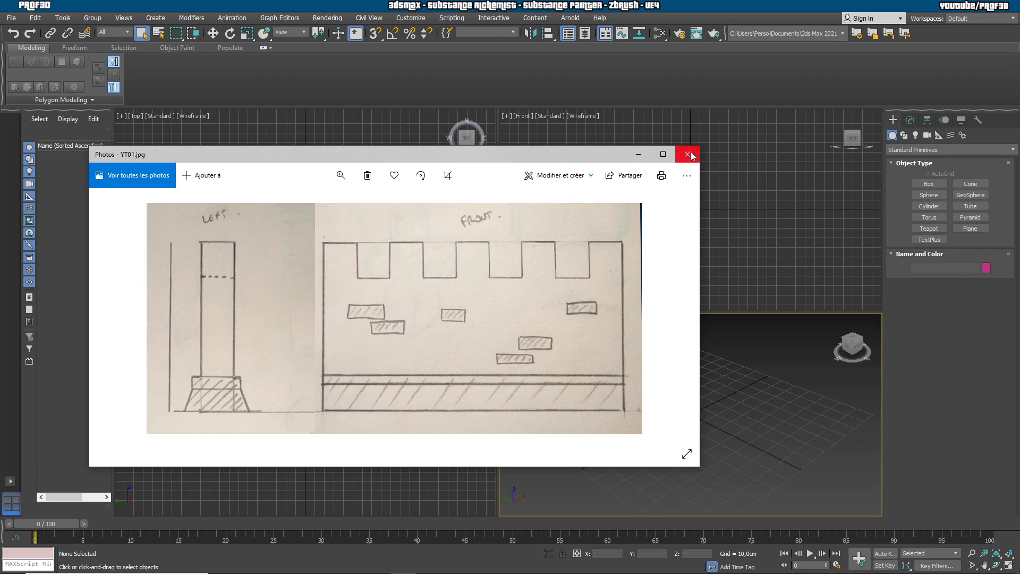
drag(555, 155, 509, 197)
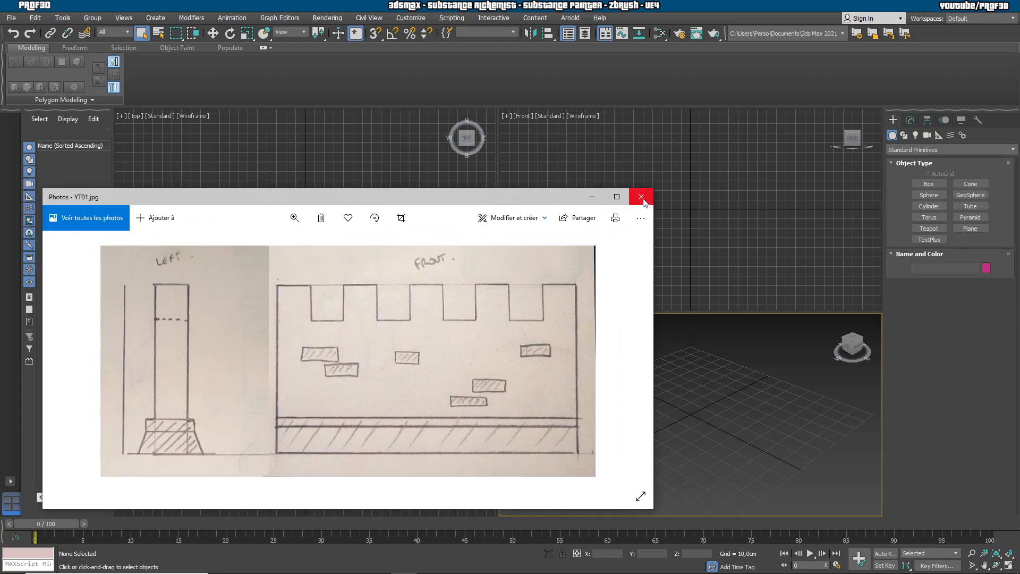
click(642, 196)
Draw a plane about 244 cm wide and 129 cm long in the Front view, with one length segment and one width segment
click(970, 229)
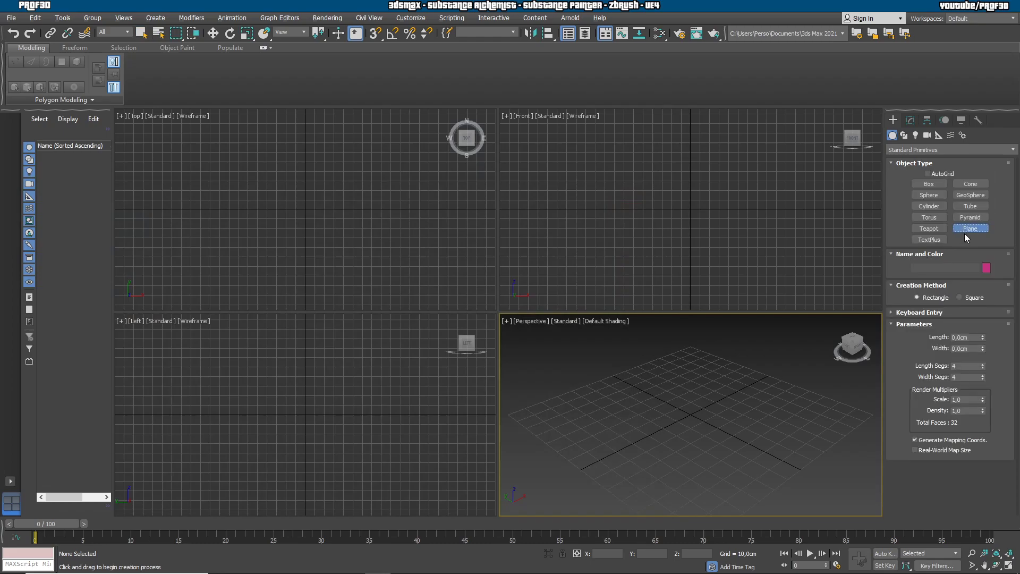
middle_drag(703, 157, 679, 224)
drag(555, 157, 791, 275)
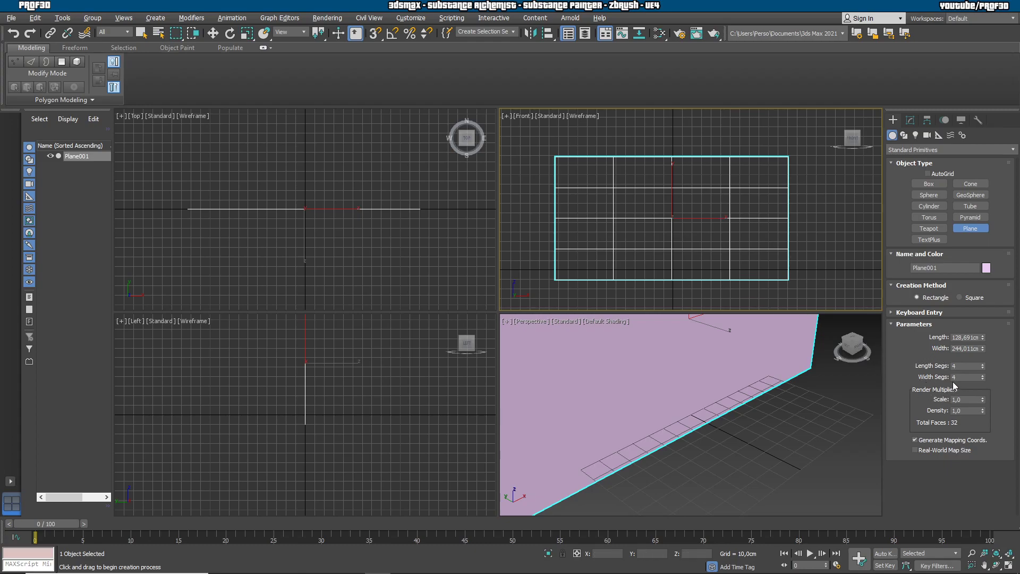
right_click(983, 366)
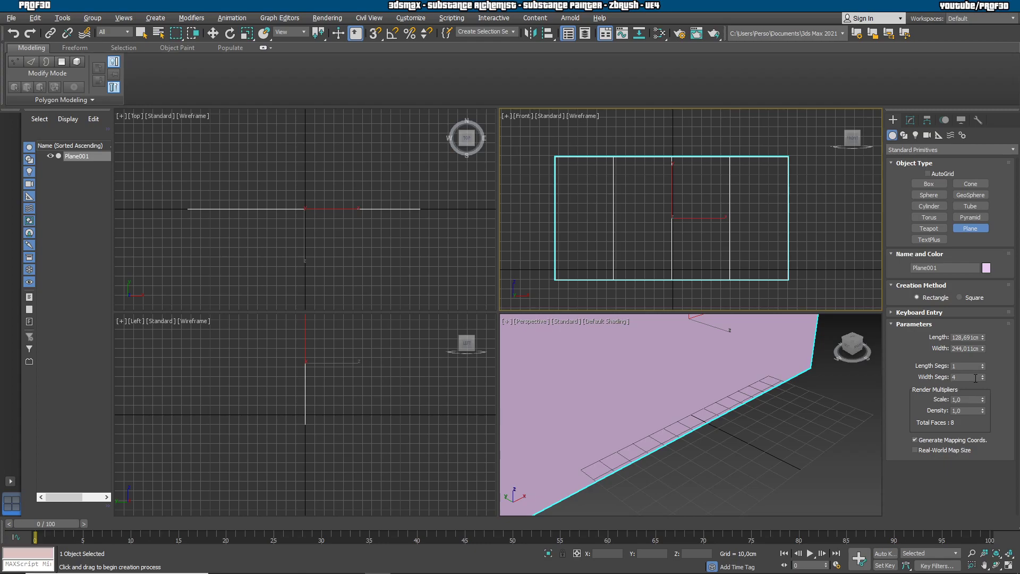
right_click(984, 378)
Show the Front view shaded, orbit it slightly and apply the YT01 image from the desktop to the plane
middle_drag(703, 255, 722, 260)
key(F3)
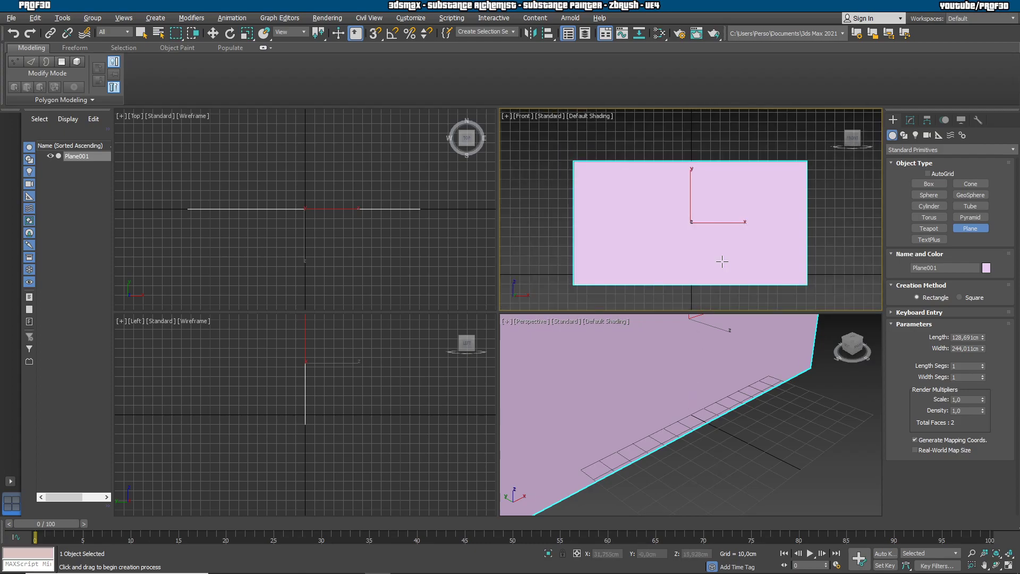
alt+middle_drag(679, 233, 626, 199)
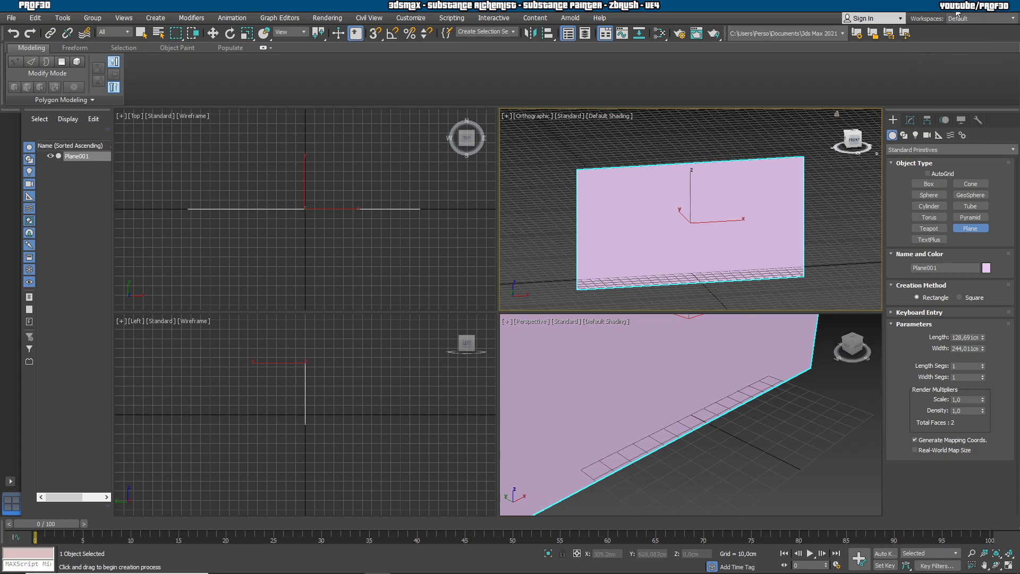
click(1019, 573)
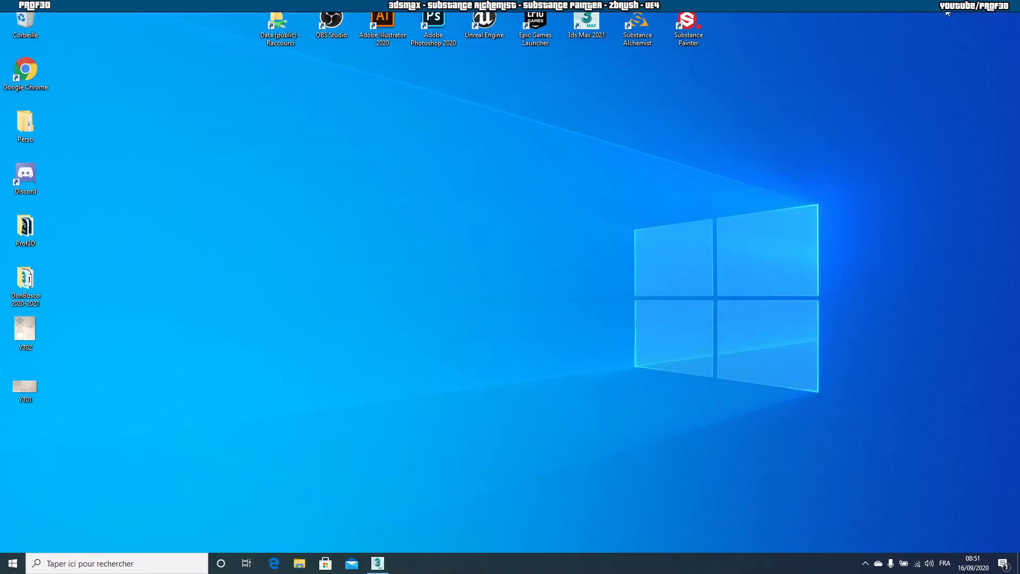
drag(26, 386, 641, 222)
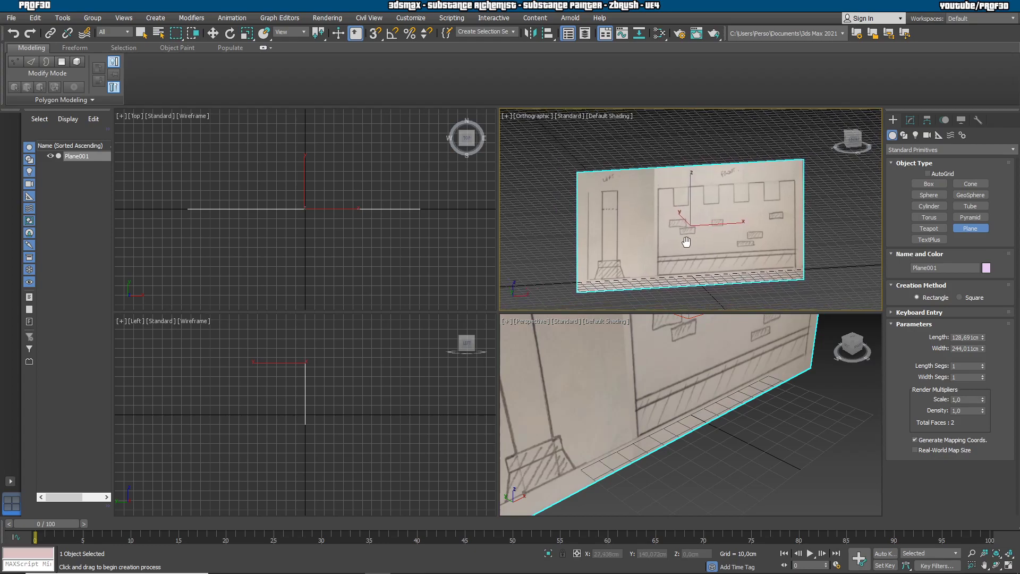
Maximize the orthographic view and add a UVW Map modifier to the plane
click(1010, 567)
middle_drag(555, 353, 587, 351)
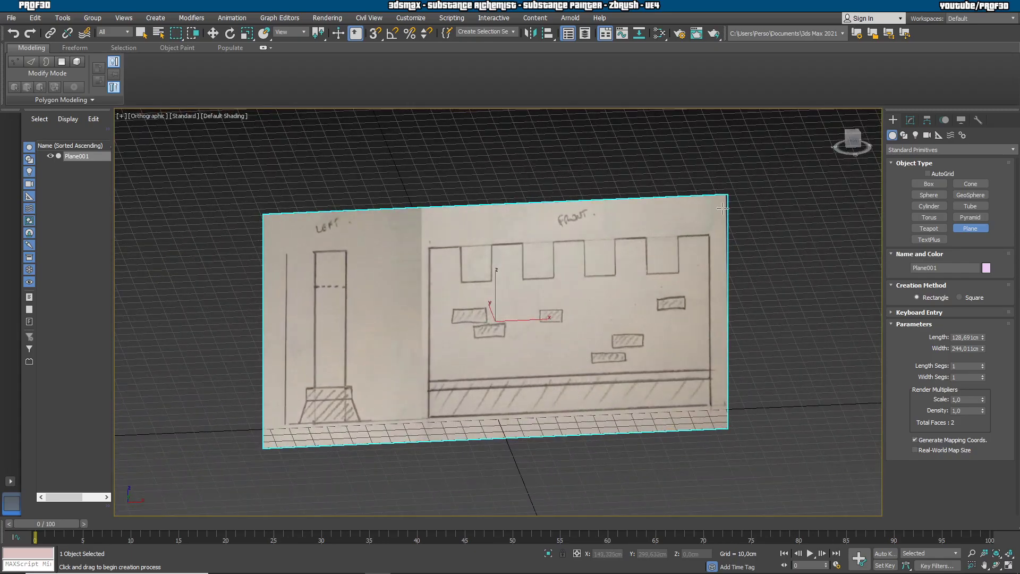
click(909, 120)
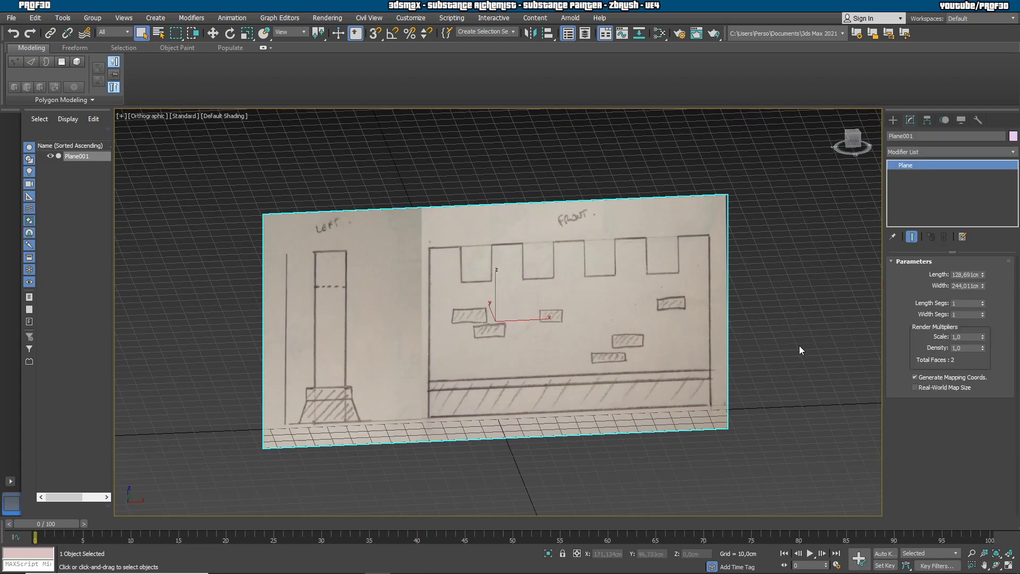
click(937, 149)
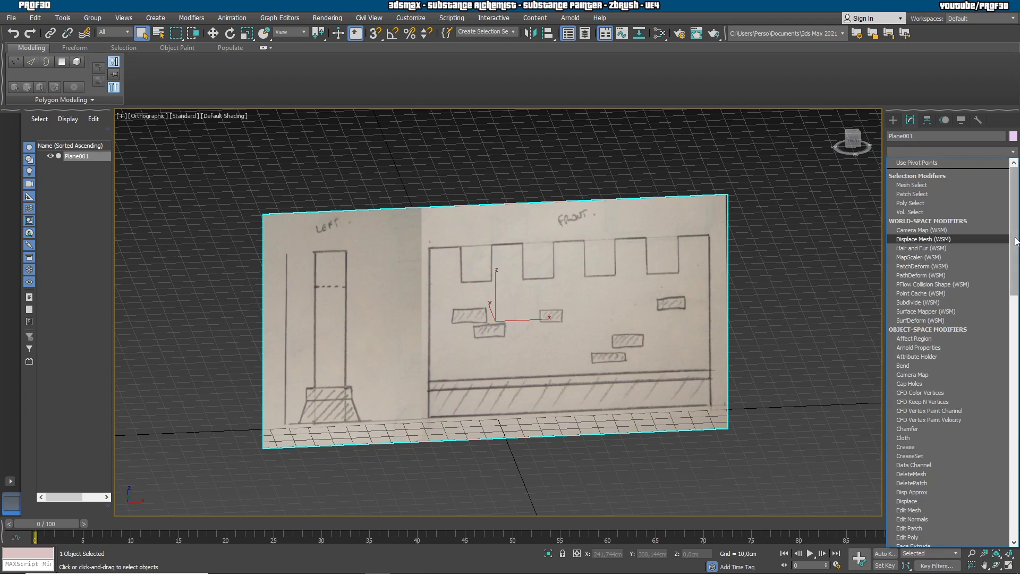
scroll(956, 265, down, 15)
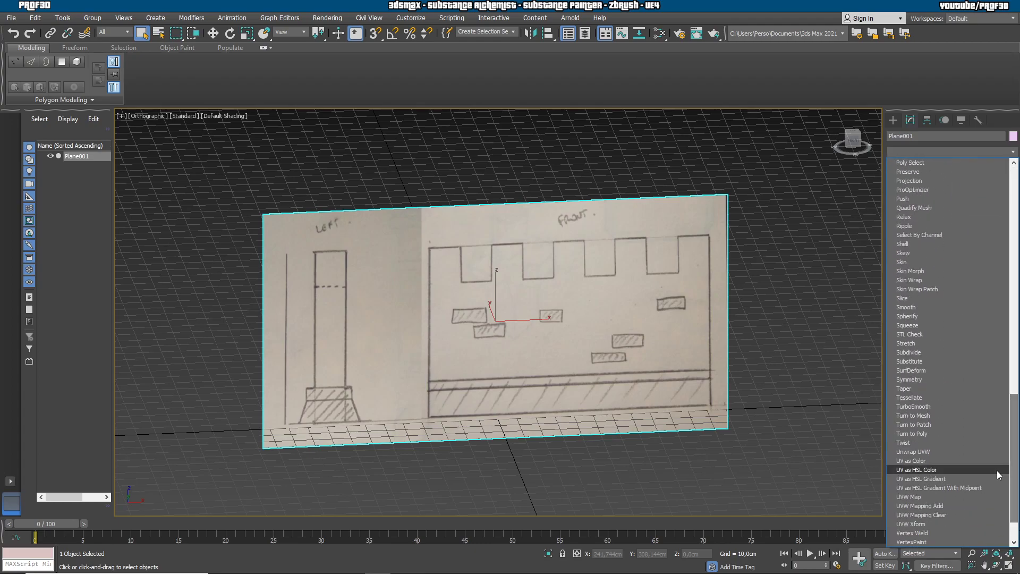
click(914, 497)
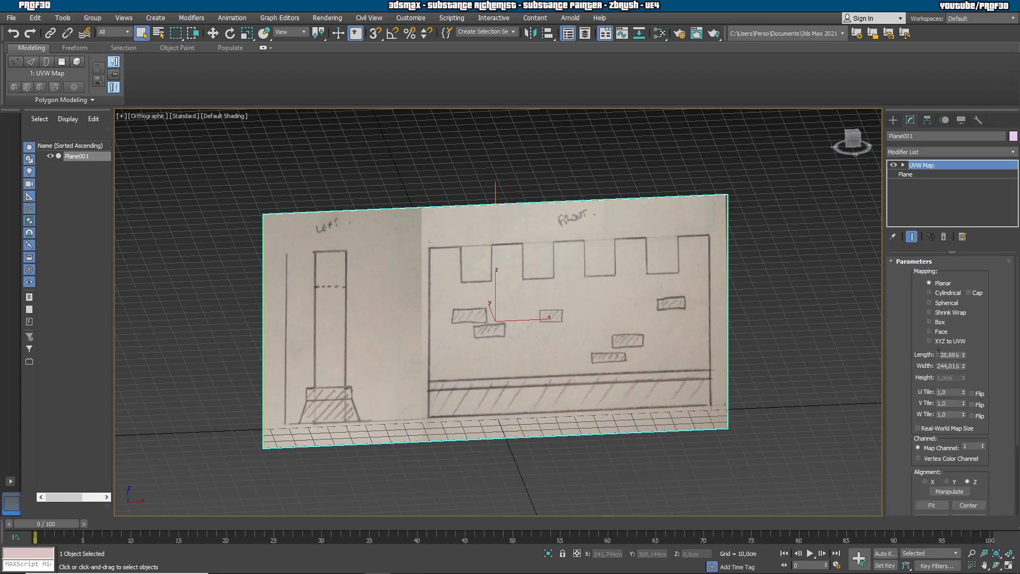
Fit the planar mapping to the proportions of the YT01 image using Bitmap Fit
scroll(1006, 326, down, 3)
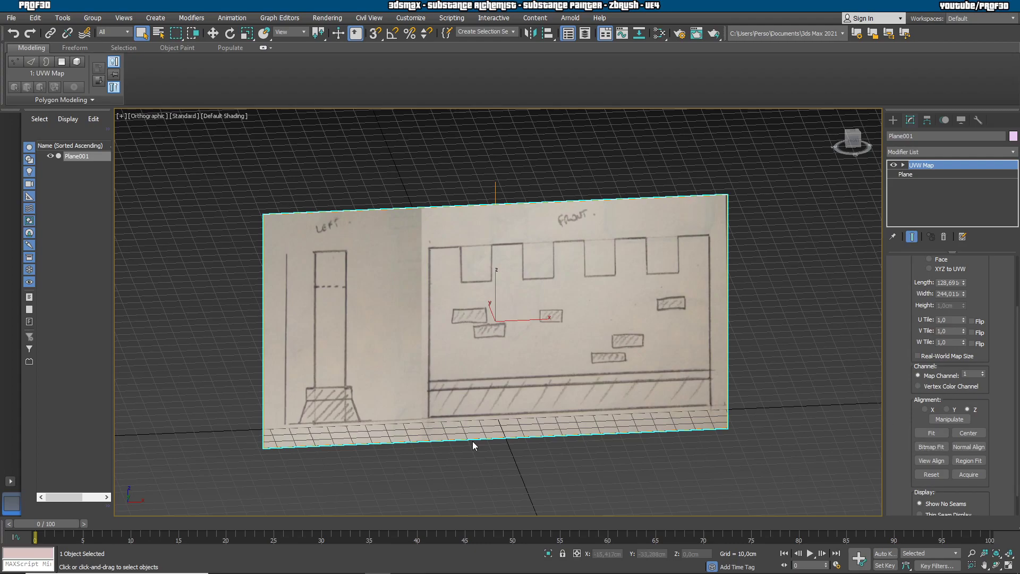
click(930, 447)
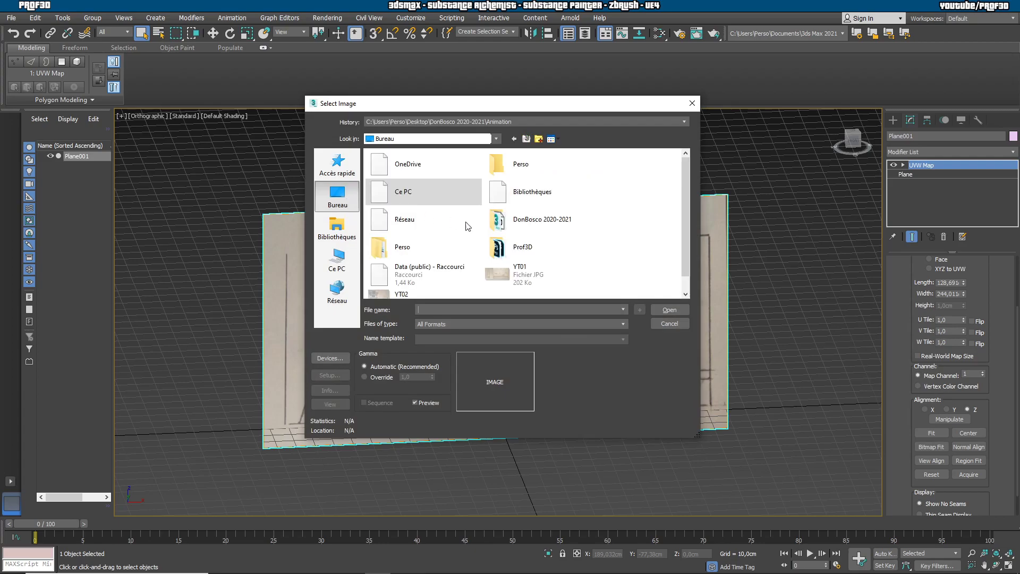
scroll(478, 245, down, 1)
click(502, 262)
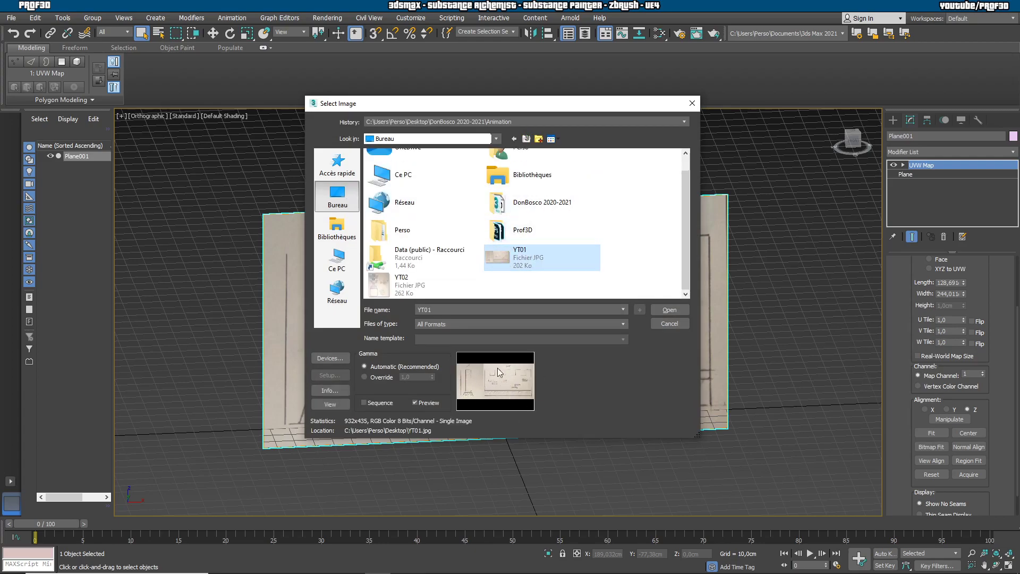
click(670, 311)
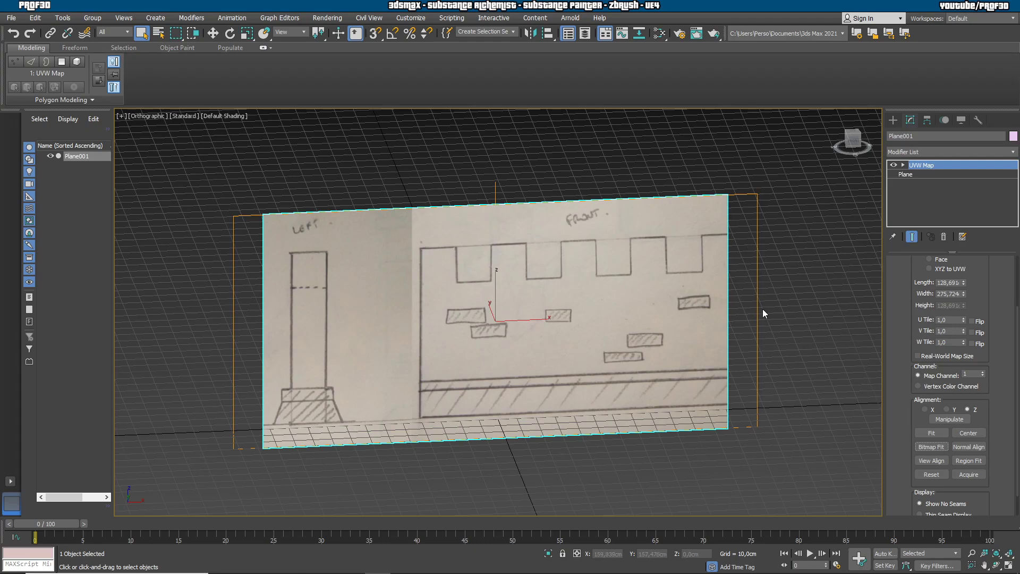
Move the UVW Map gizmo along X to about -40 cm so the complete front drawing lies on the plane
click(904, 165)
click(923, 174)
key(w)
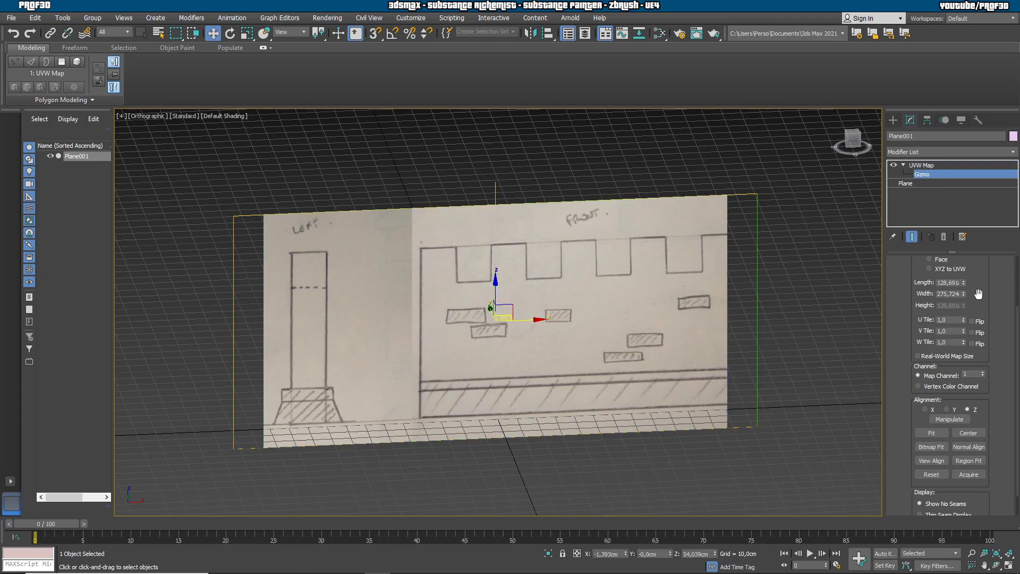
drag(526, 320, 454, 328)
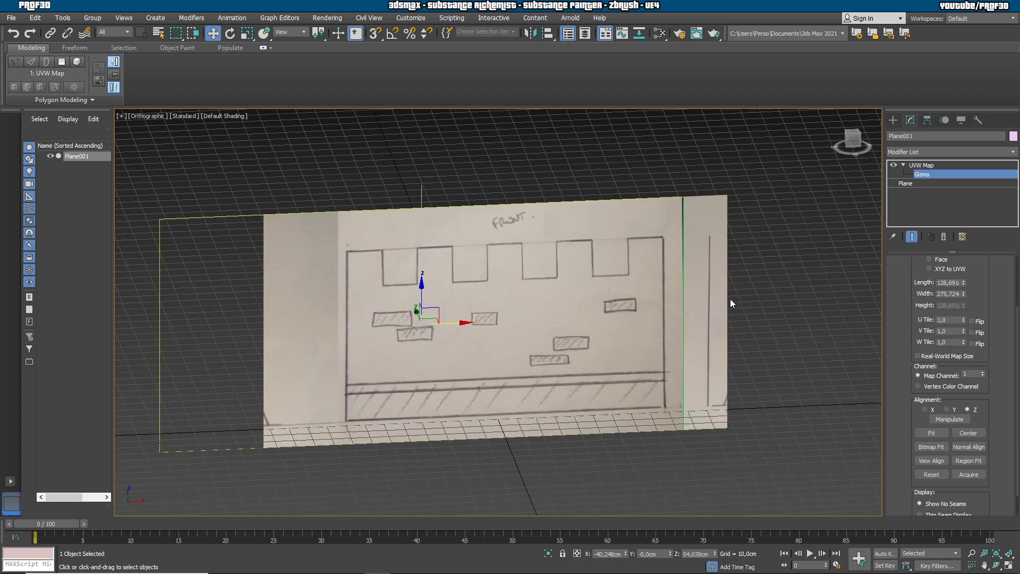
click(903, 165)
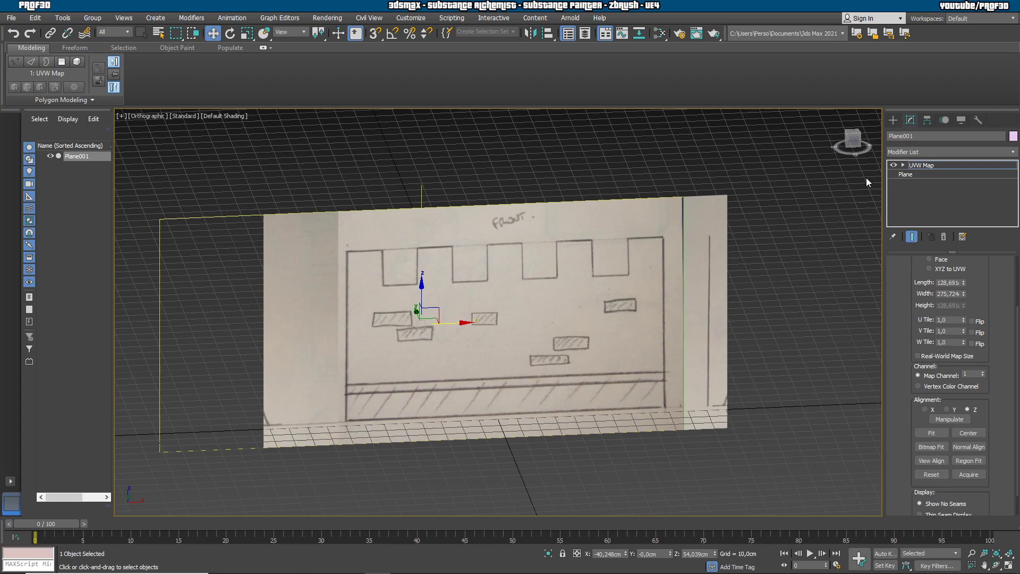
Reduce the base plane's width to about 200 cm and move the plane back to about X -9 cm, Y 62 cm
click(925, 175)
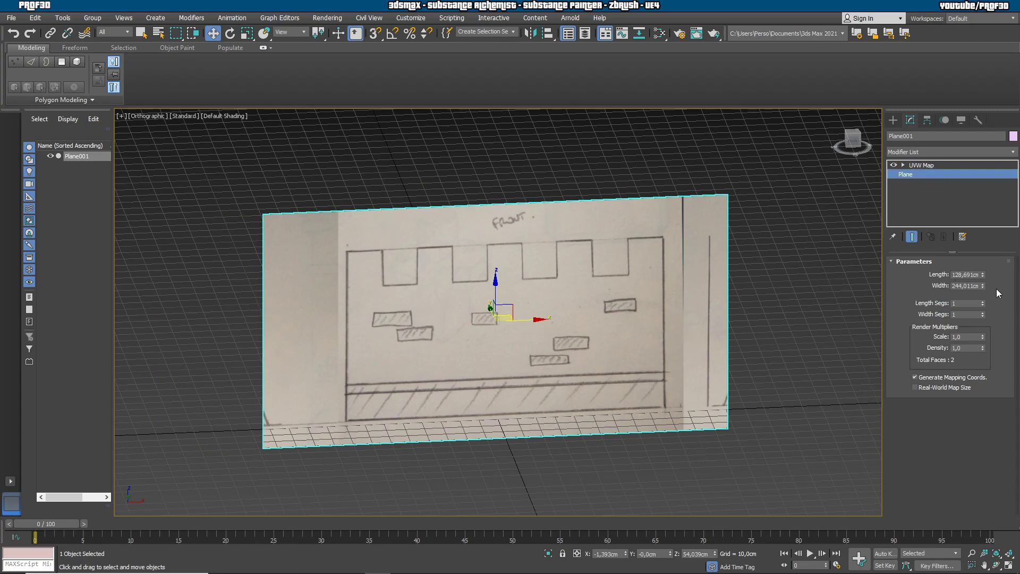
mouse_move(983, 286)
mouse_down()
mouse_move(990, 296)
mouse_move(984, 276)
mouse_up()
key(ctrl+z)
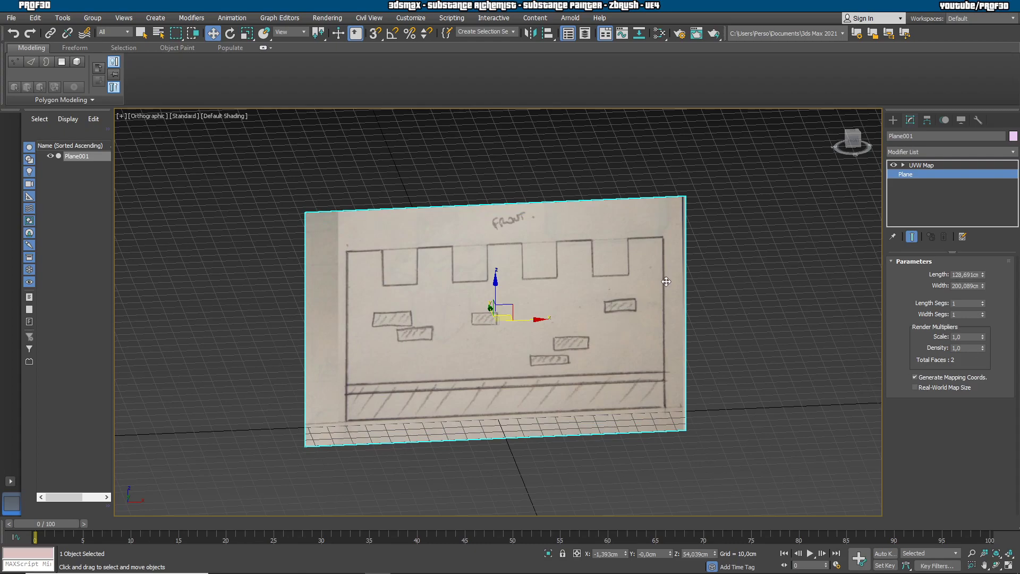
alt+middle_drag(698, 300, 701, 323)
drag(510, 313, 481, 235)
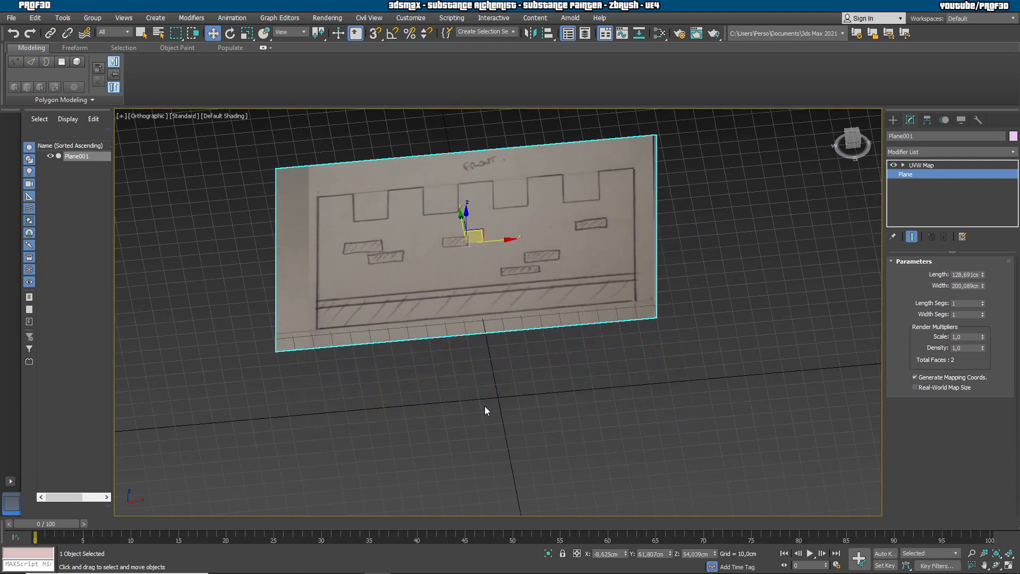
Turn on Angle Snap and activate the Rotate tool for the reference plane
alt+middle_drag(486, 438, 531, 384)
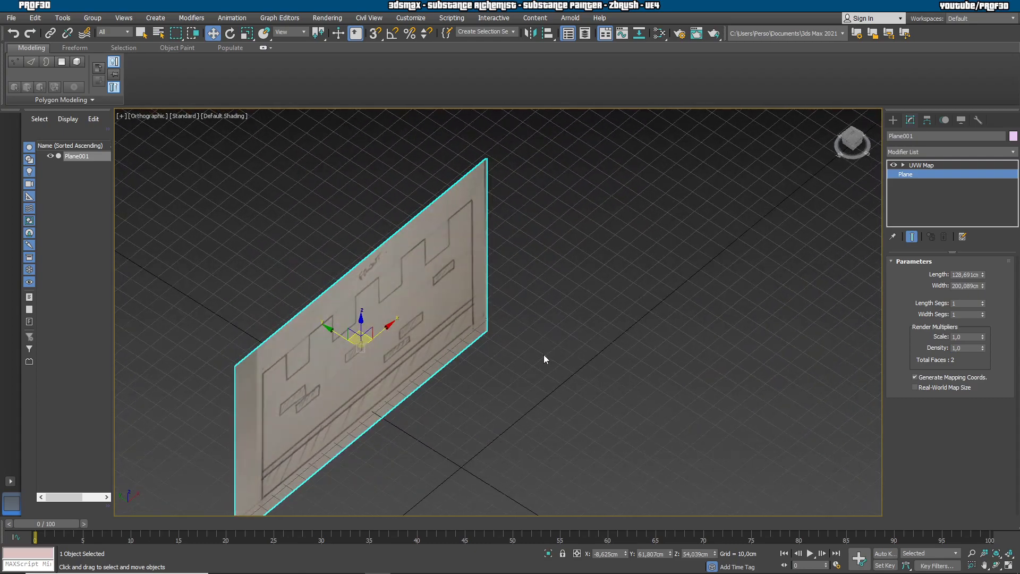
middle_drag(669, 426, 610, 347)
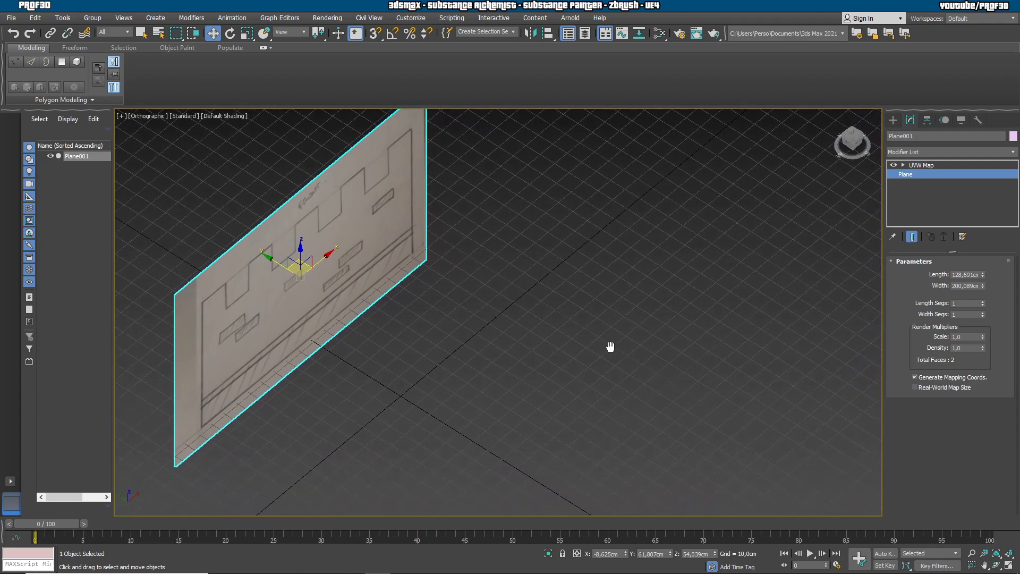
alt+middle_drag(524, 358, 588, 344)
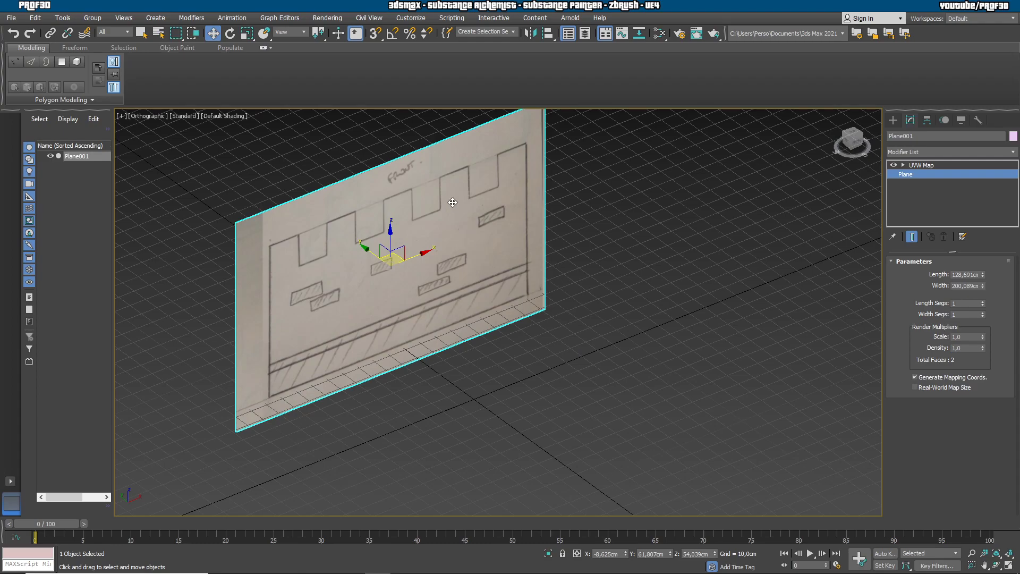
click(391, 34)
click(230, 34)
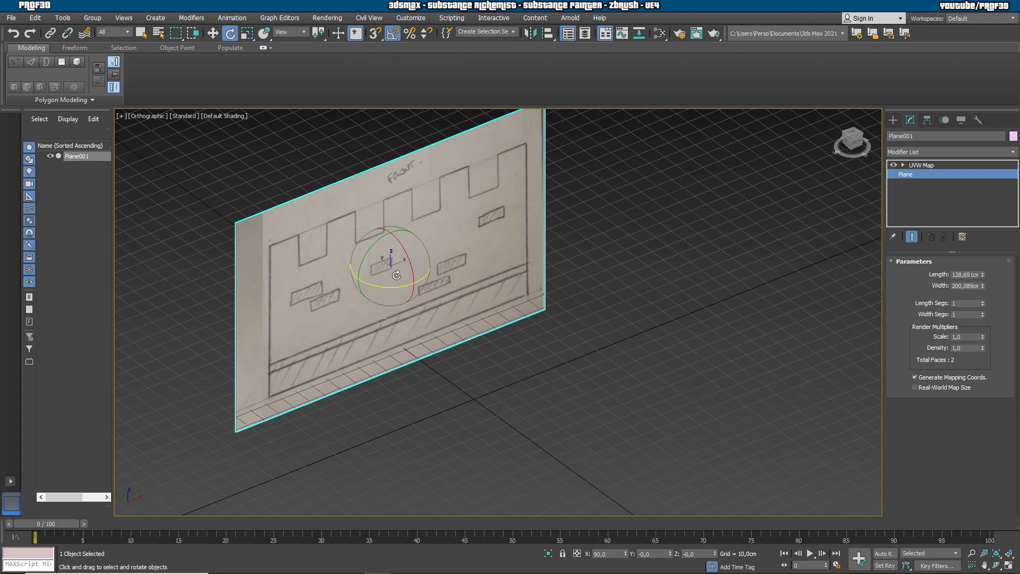
Try rotating the plane with and without Angle Snap, and undo the rotation
drag(396, 287, 427, 230)
click(393, 33)
drag(393, 286, 432, 291)
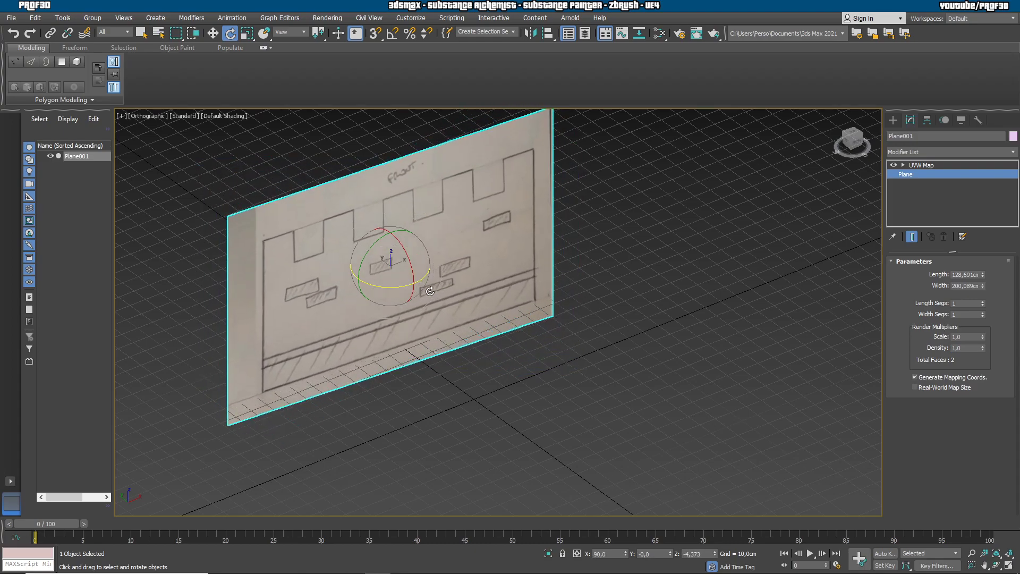
key(ctrl+z)
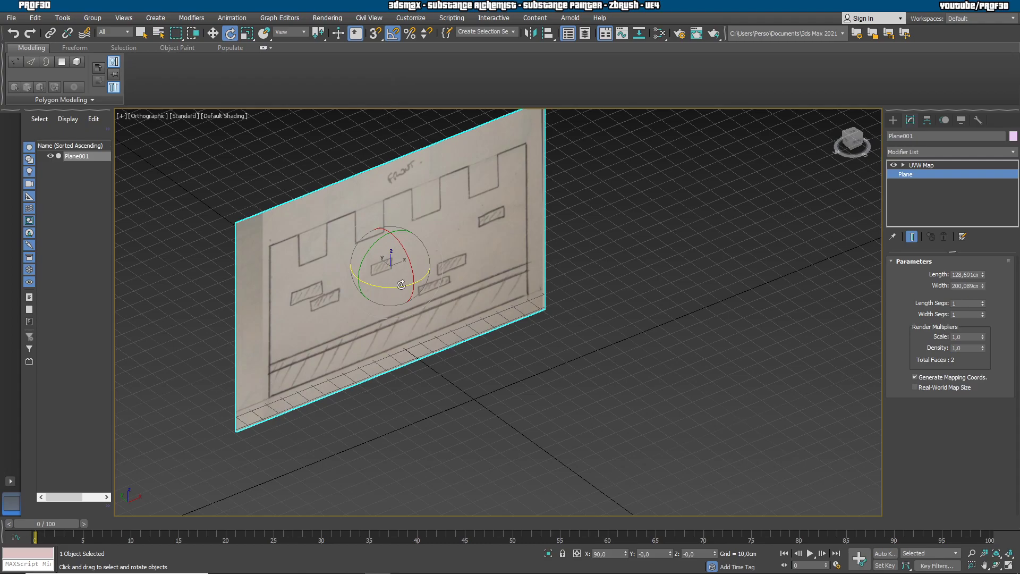
Clone the plane as one independent copy named Plane002, rotated -90 degrees about the vertical axis
shift+drag(402, 285, 355, 295)
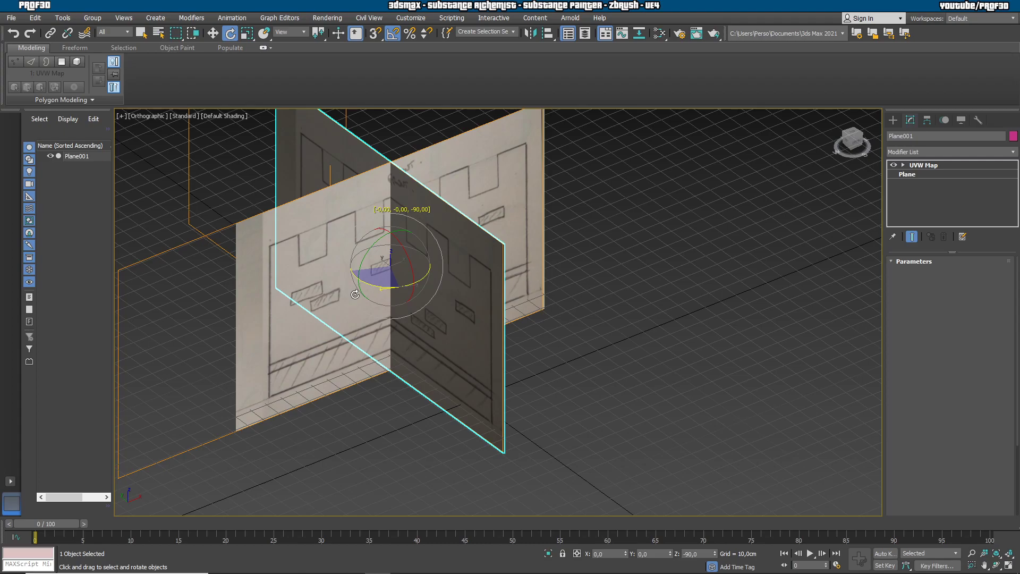
shift+drag(355, 295, 355, 294)
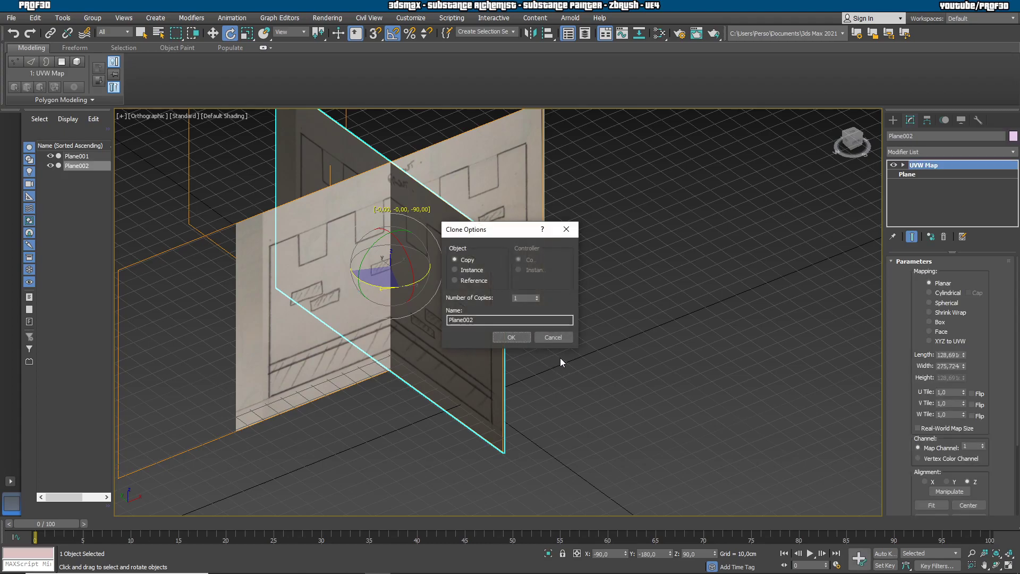
drag(484, 230, 726, 271)
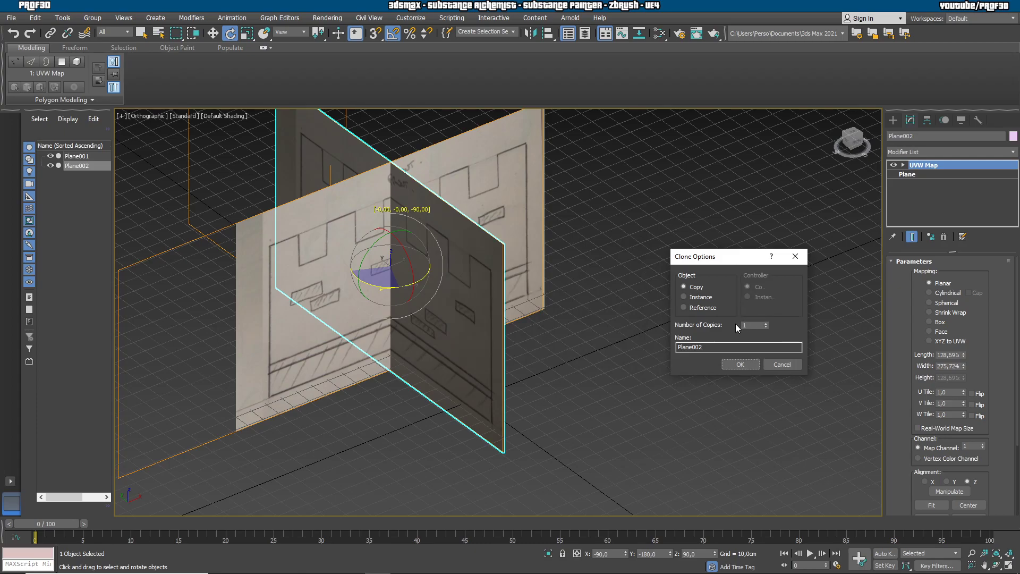
mouse_move(719, 255)
mouse_down()
mouse_move(604, 266)
mouse_move(684, 253)
mouse_up()
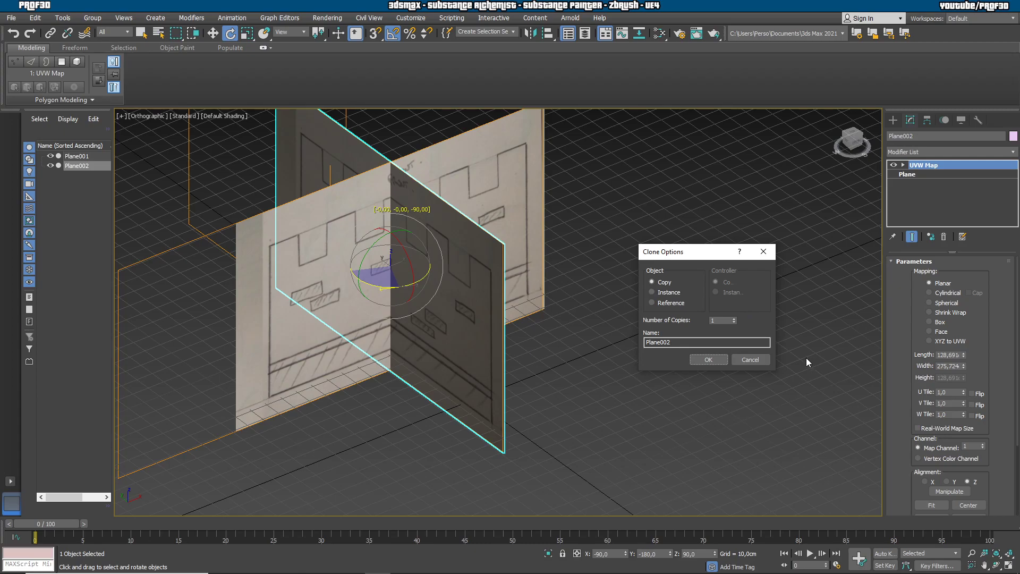
click(718, 360)
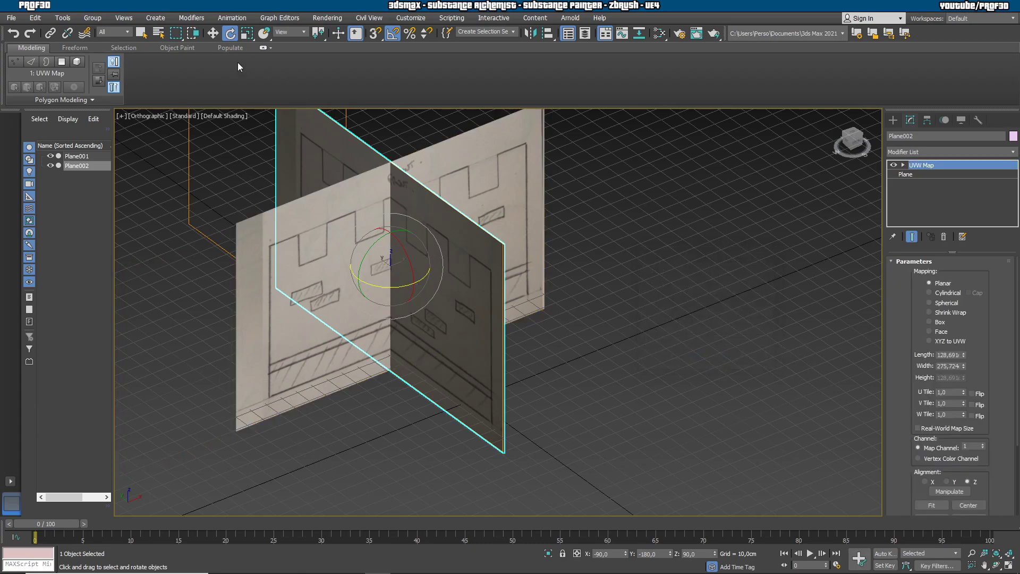
Move the copied reference plane Plane002 away from the original, to about X 141 cm, Y -95 cm
click(213, 33)
drag(403, 260, 742, 282)
alt+middle_drag(533, 378, 542, 400)
middle_drag(542, 400, 398, 398)
alt+middle_drag(498, 429, 525, 377)
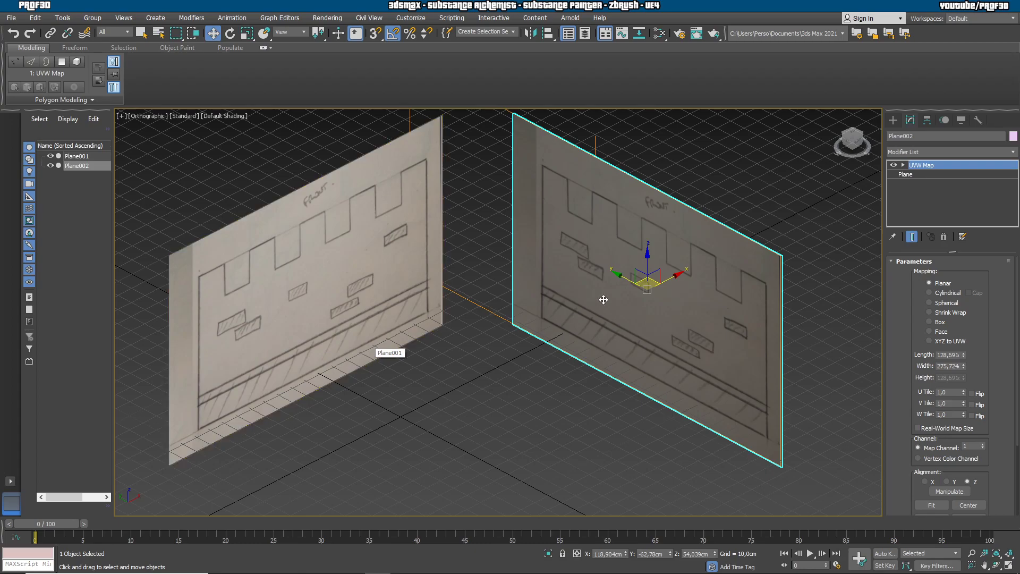
drag(647, 286, 720, 293)
Move the front reference plane Plane001 farther back, to about X -18 cm, Y 97 cm
click(380, 337)
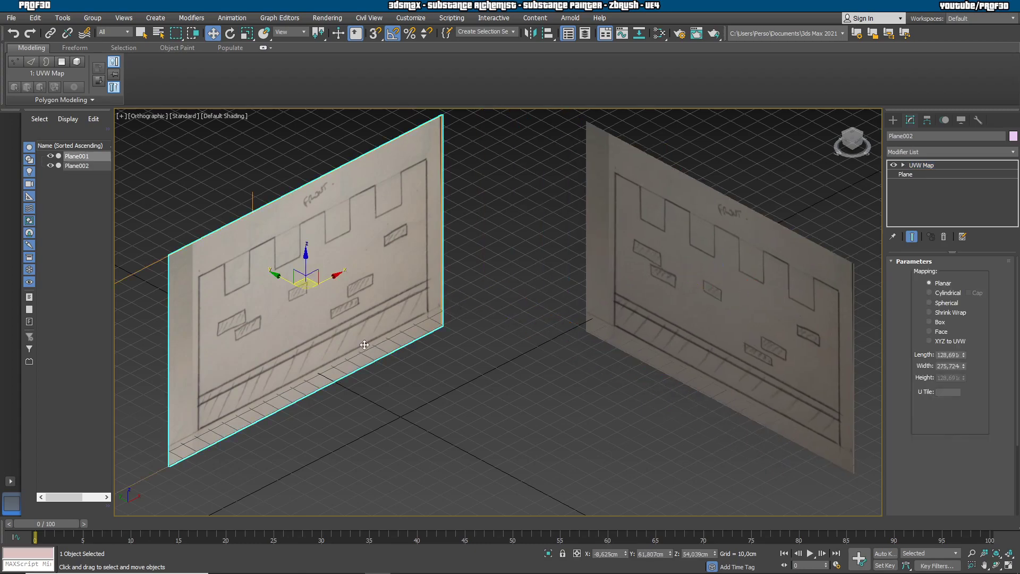
drag(281, 282, 222, 264)
alt+middle_drag(428, 391, 498, 345)
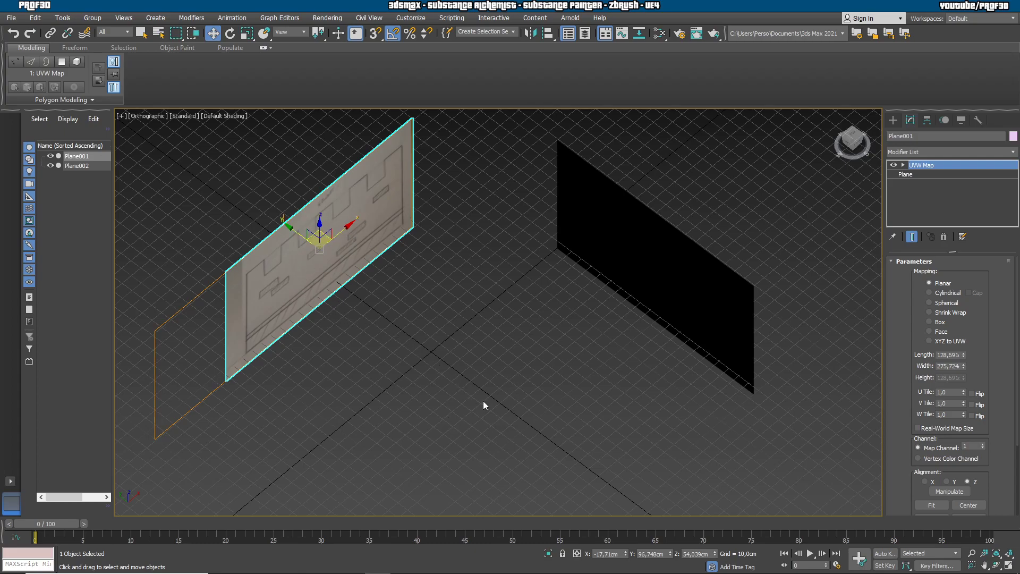
alt+middle_drag(583, 390, 540, 399)
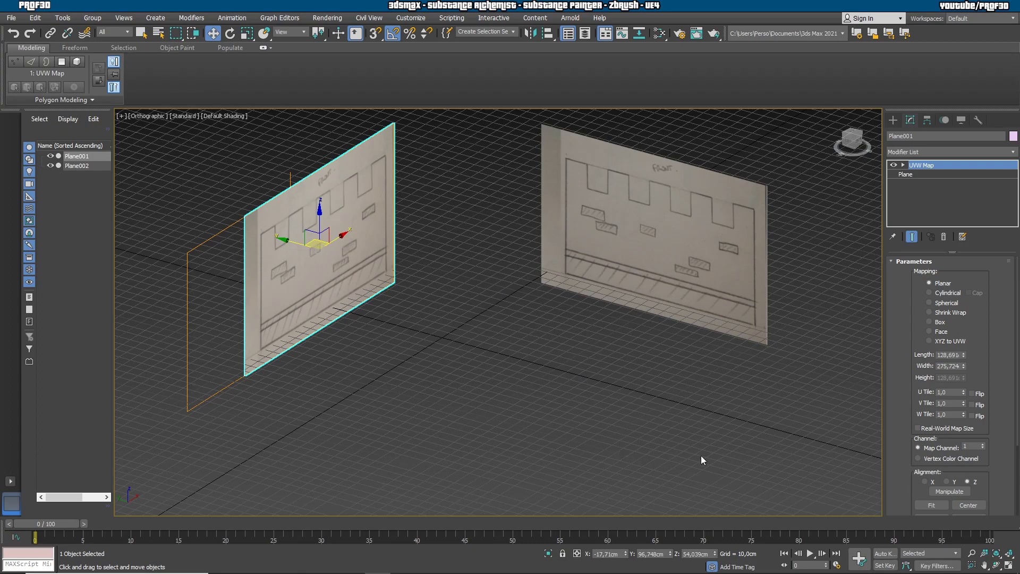
Shift the UVW Map gizmo of Plane002 along Y to about -174 cm to bring the left-view sketch onto the plane
click(623, 286)
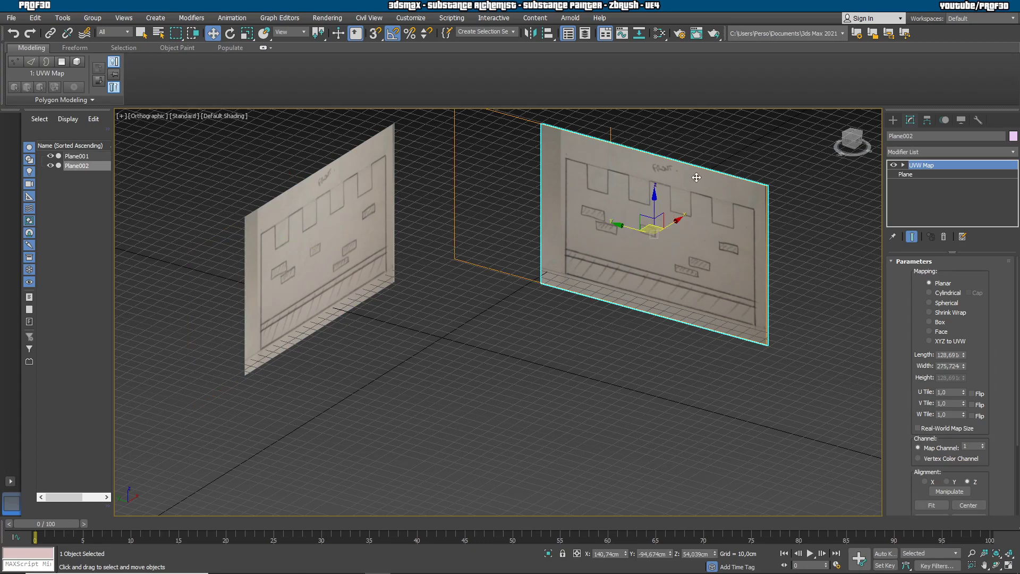
click(903, 165)
click(922, 175)
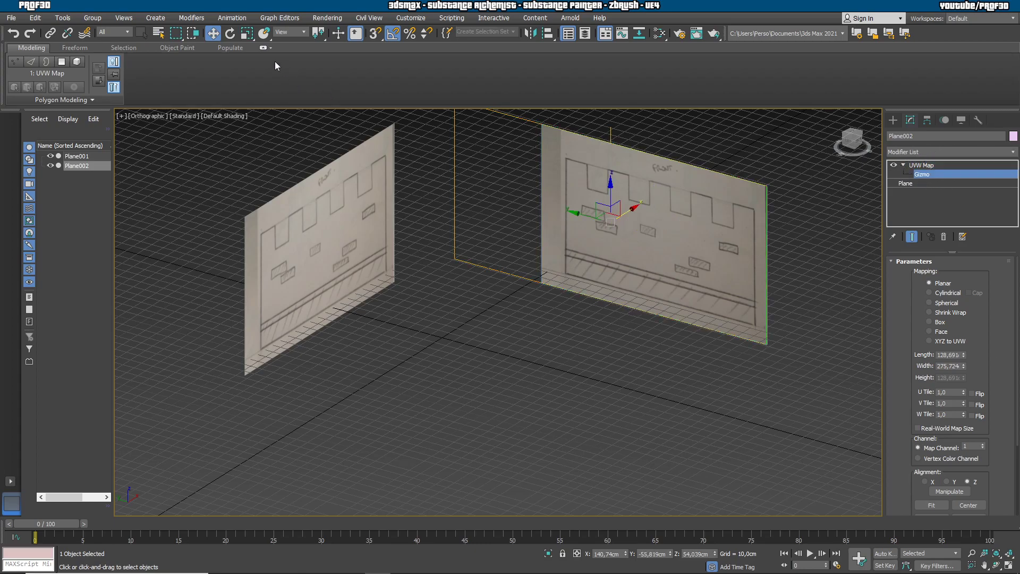
click(213, 34)
drag(598, 219, 732, 251)
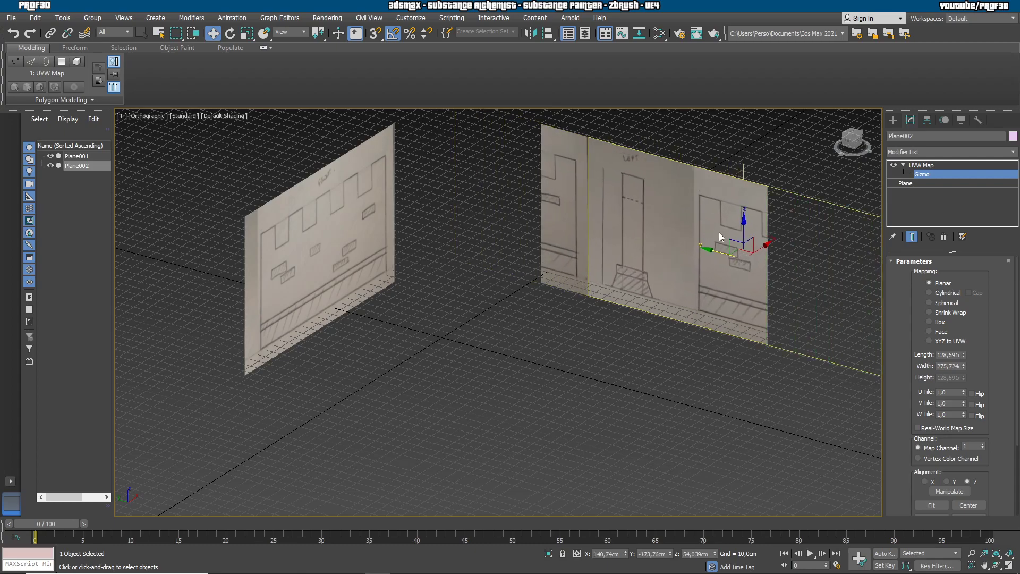
Reduce Plane002's width to about 88 cm and shift its mapping gizmo to about Y -190 cm to centre the left-view sketch
click(906, 185)
drag(984, 275, 986, 308)
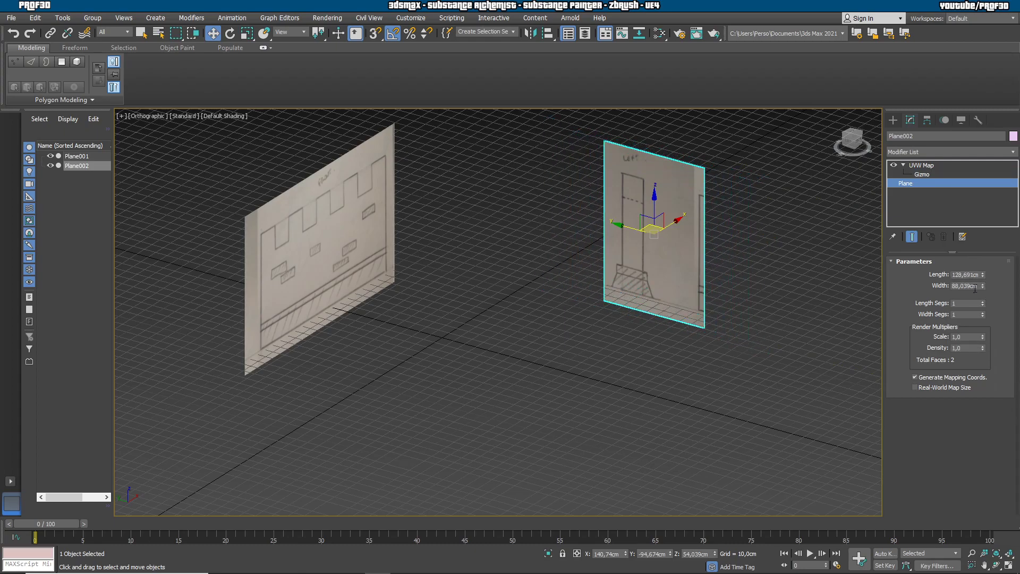
click(922, 174)
drag(716, 253, 733, 258)
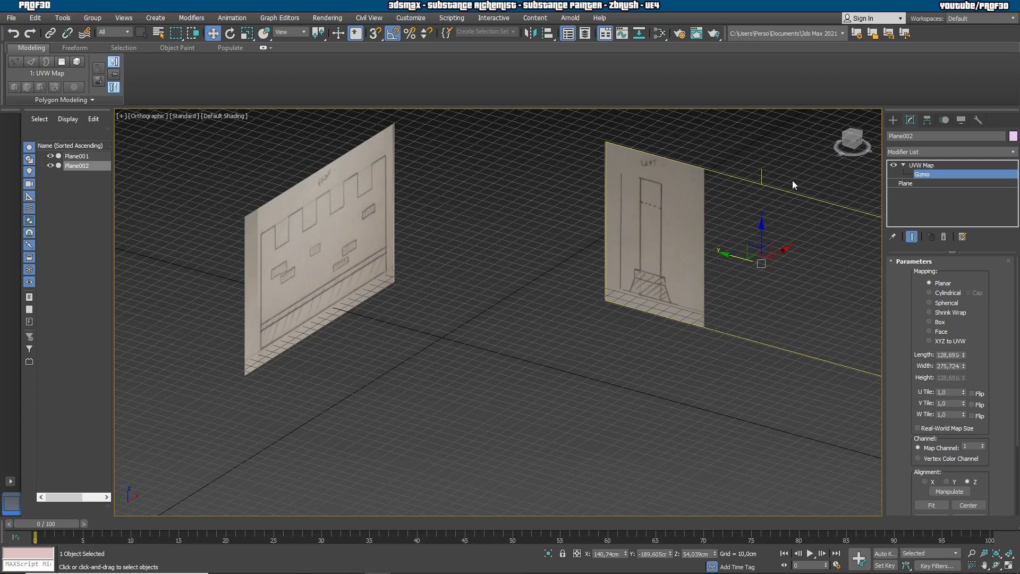
click(892, 120)
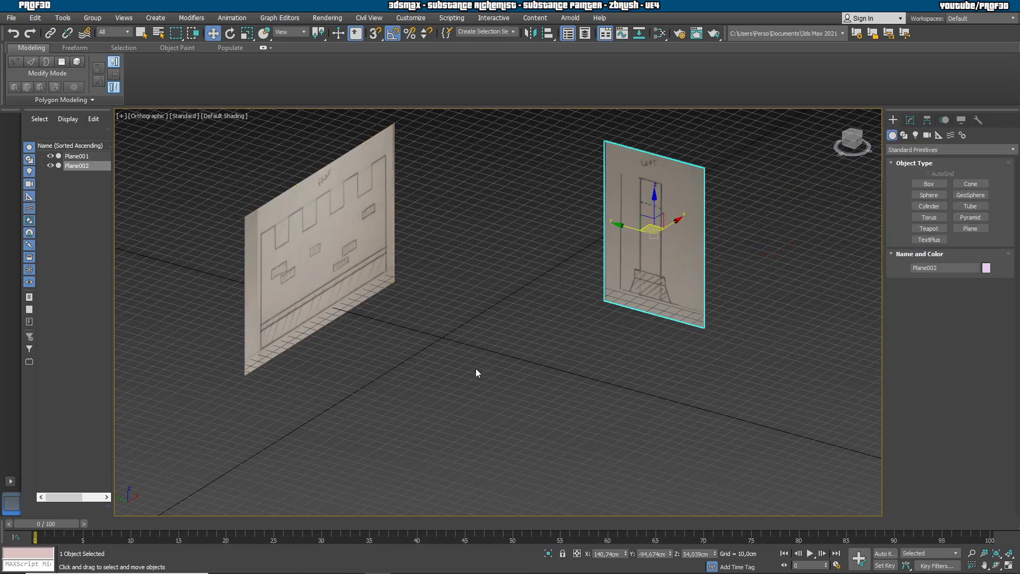
Shade the Left view and move the left reference plane along the world Y axis to about -84 cm
alt+middle_drag(649, 341, 606, 335)
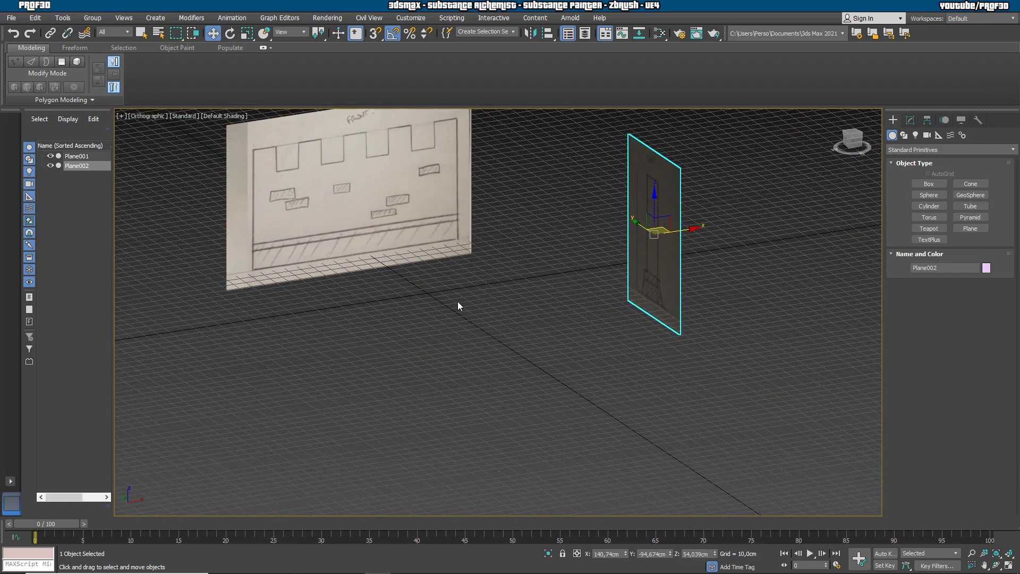
middle_drag(457, 302, 587, 359)
key(f)
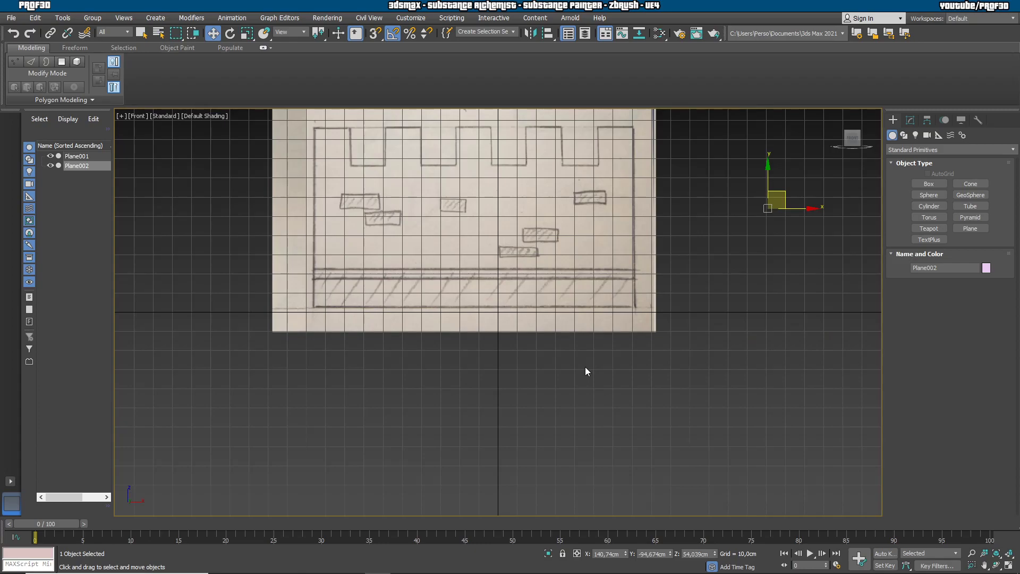
middle_drag(558, 324, 564, 434)
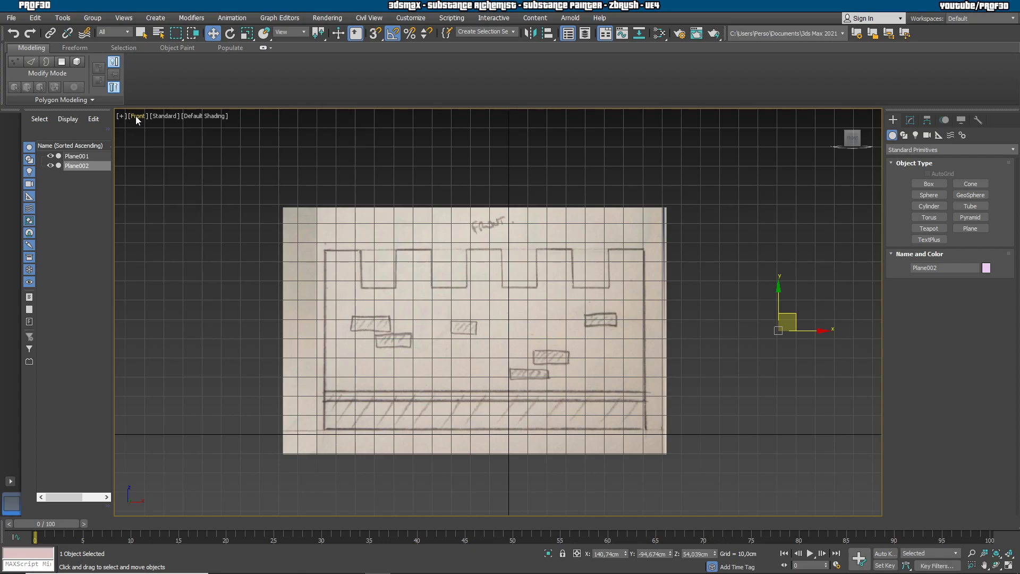
middle_drag(183, 232, 207, 234)
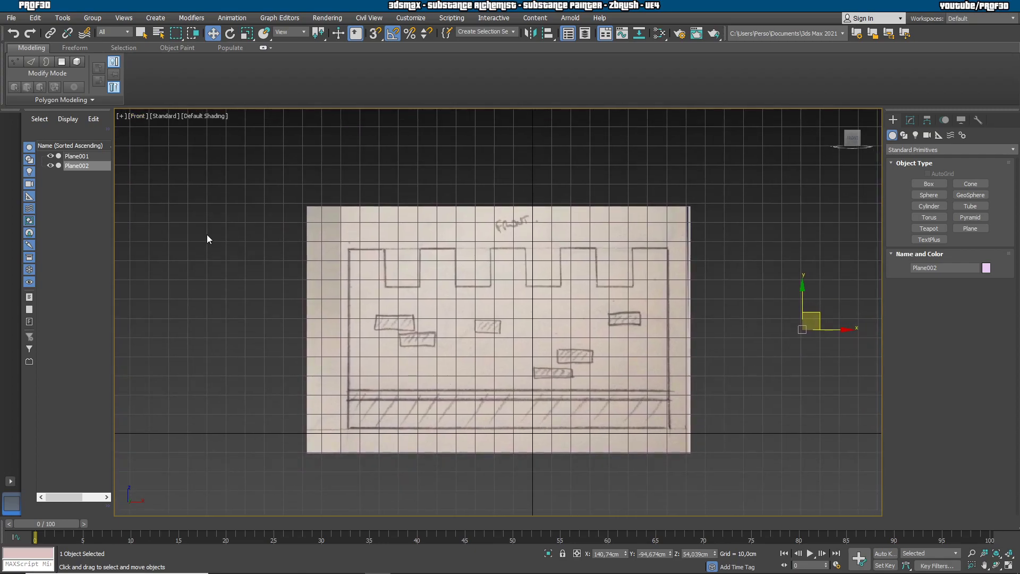
key(l)
middle_drag(542, 202, 471, 301)
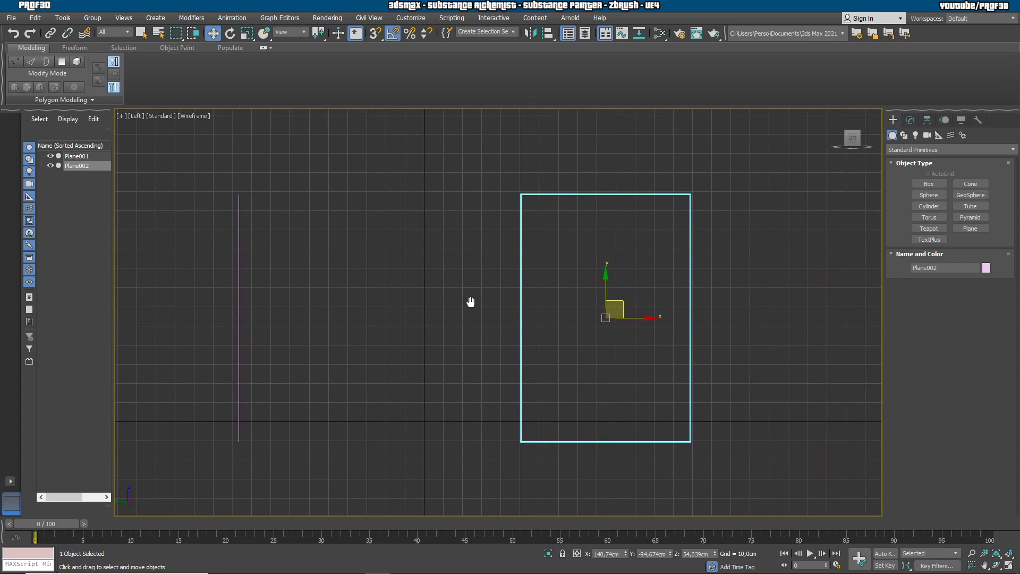
key(F3)
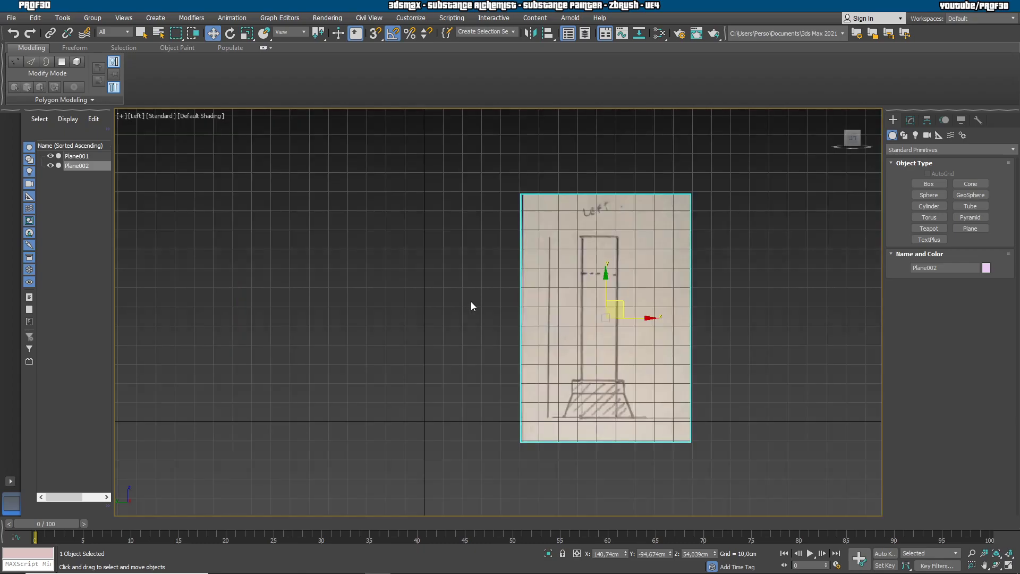
drag(649, 317, 629, 316)
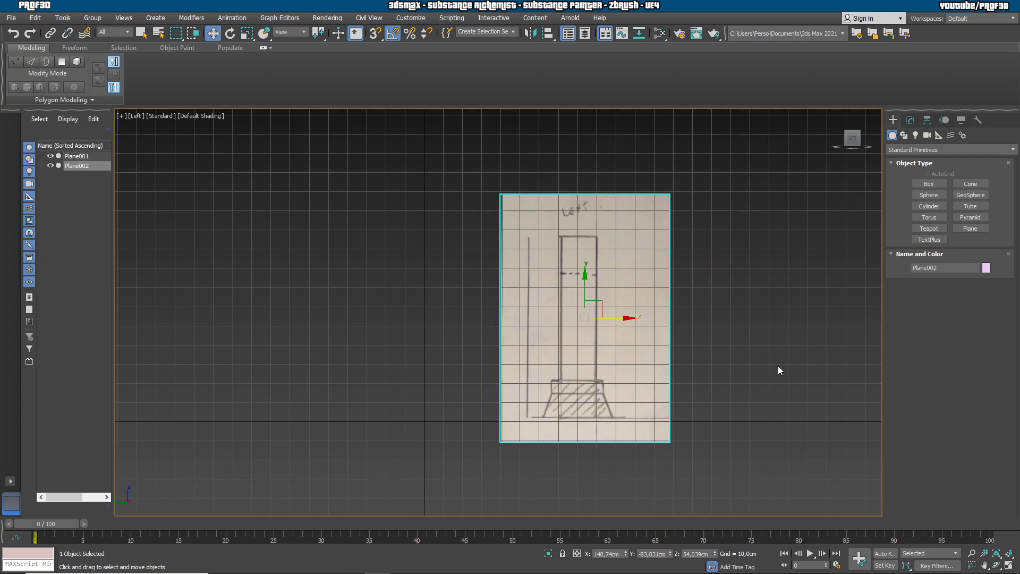
Examine both reference planes in the Perspective view and frame the front sketch in the Front view
key(p)
scroll(608, 369, down, 5)
alt+middle_drag(566, 436, 592, 429)
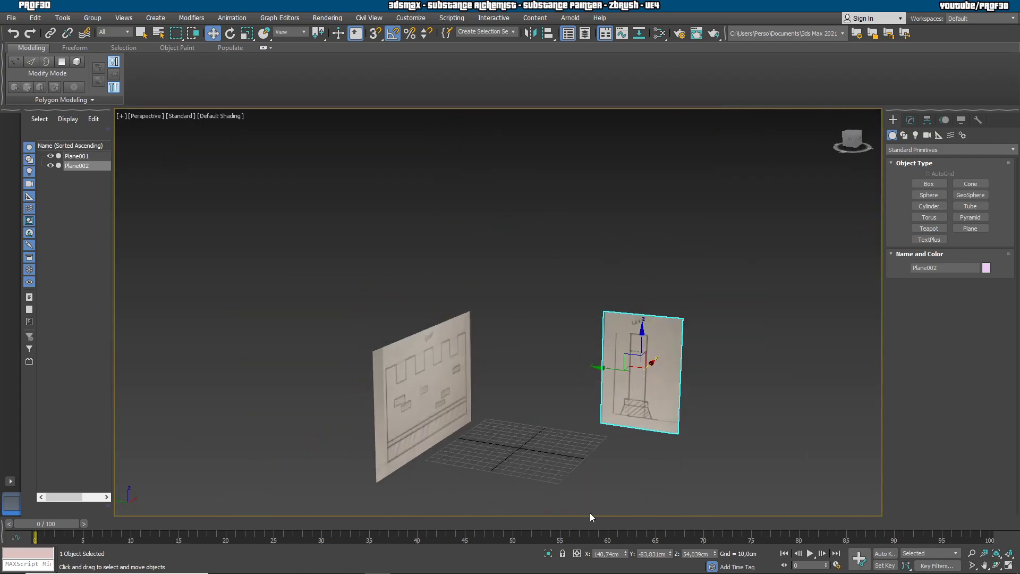
middle_drag(567, 474, 505, 427)
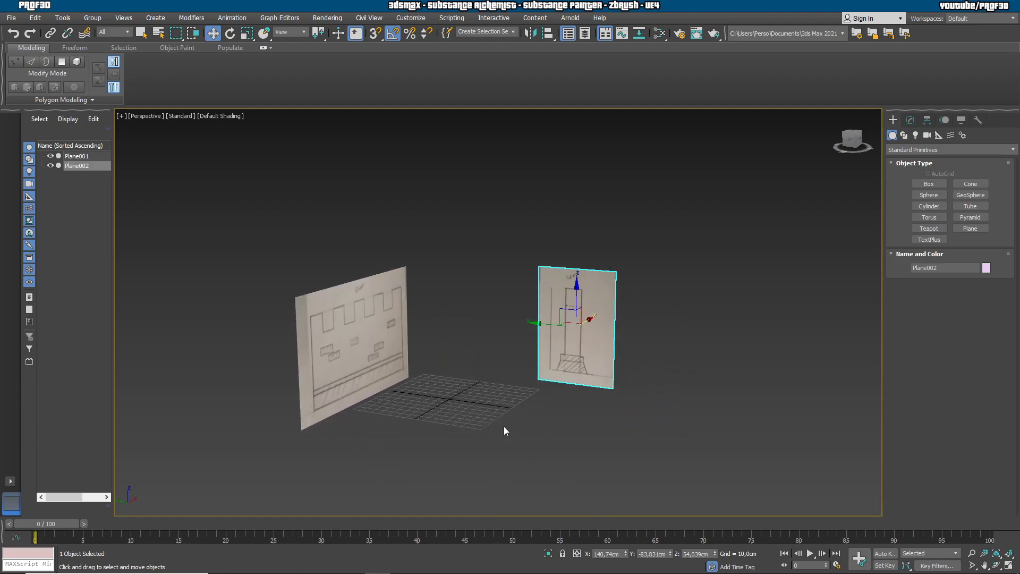
key(f)
key(z)
scroll(407, 399, down, 2)
middle_drag(407, 399, 808, 353)
middle_drag(745, 315, 655, 348)
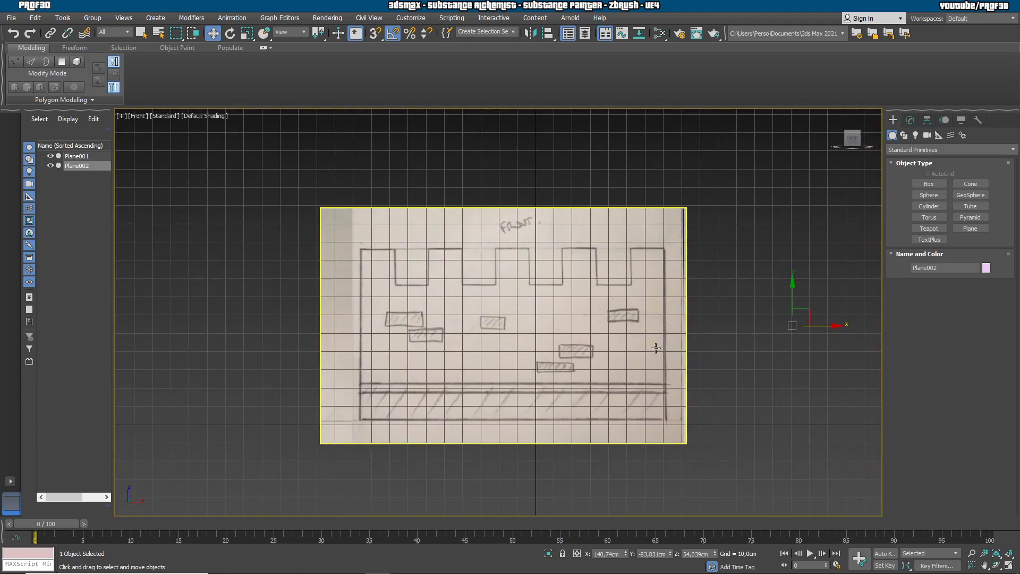
Create a box over the hatched base band of the front sketch, about 14.6 cm long, 167.7 cm wide and 20.8 cm high
click(929, 184)
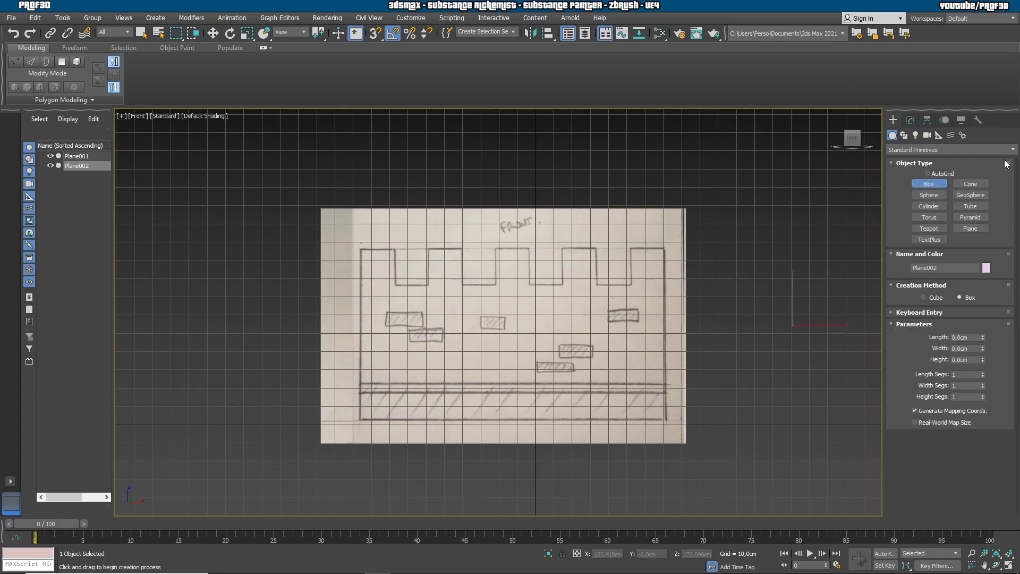
scroll(368, 403, up, 6)
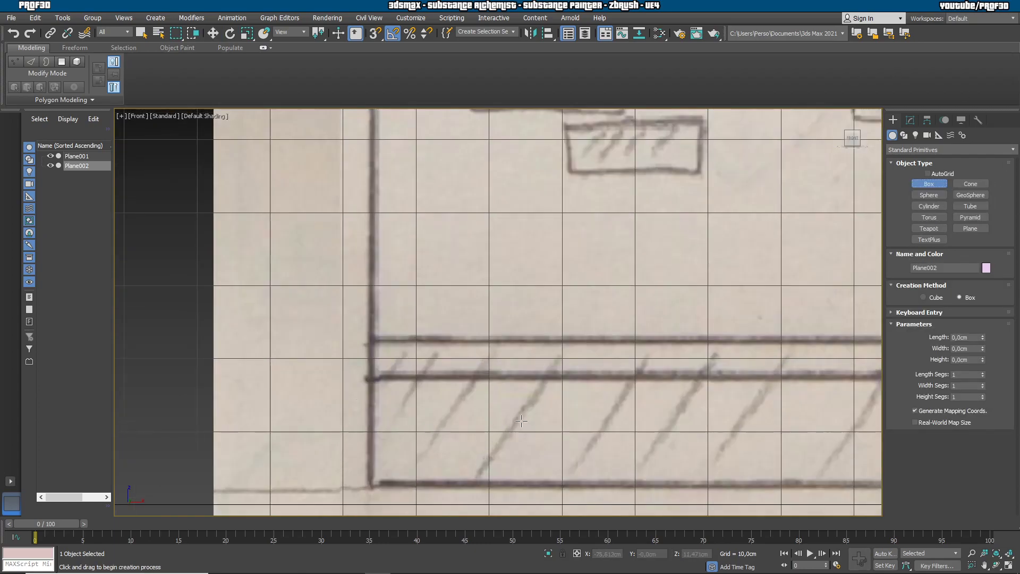
scroll(461, 373, down, 3)
mouse_move(461, 374)
middle_down()
mouse_move(326, 360)
mouse_move(417, 355)
mouse_move(389, 362)
middle_up()
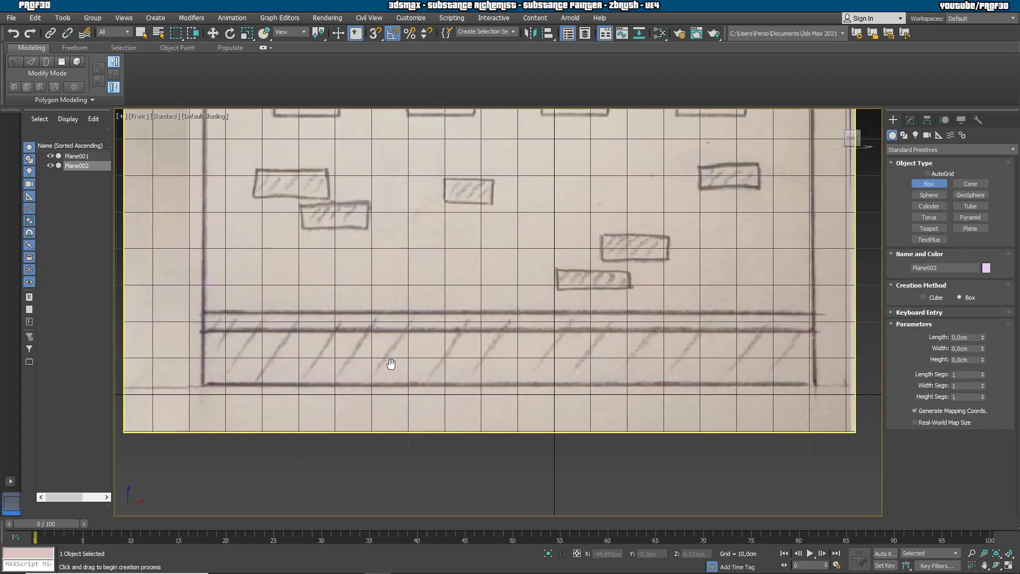
scroll(390, 362, up, 1)
scroll(193, 329, down, 1)
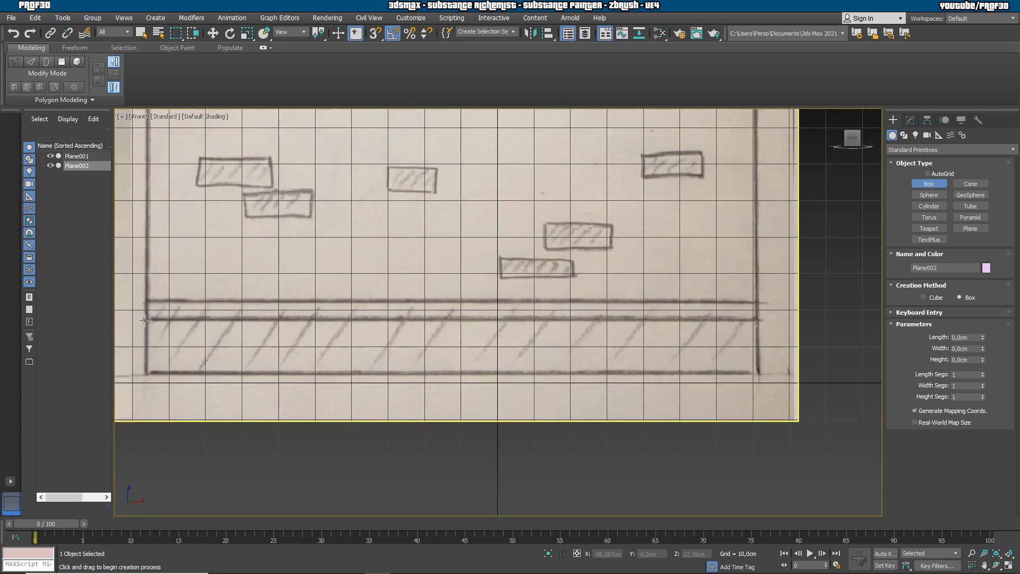
drag(145, 319, 758, 374)
click(743, 314)
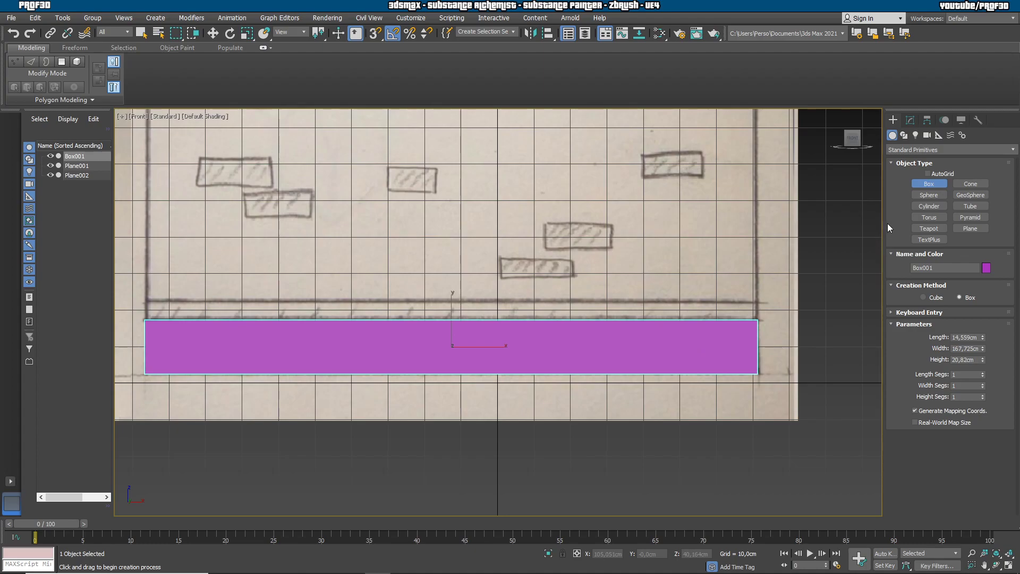
Convert the base box to an Editable Poly
click(910, 120)
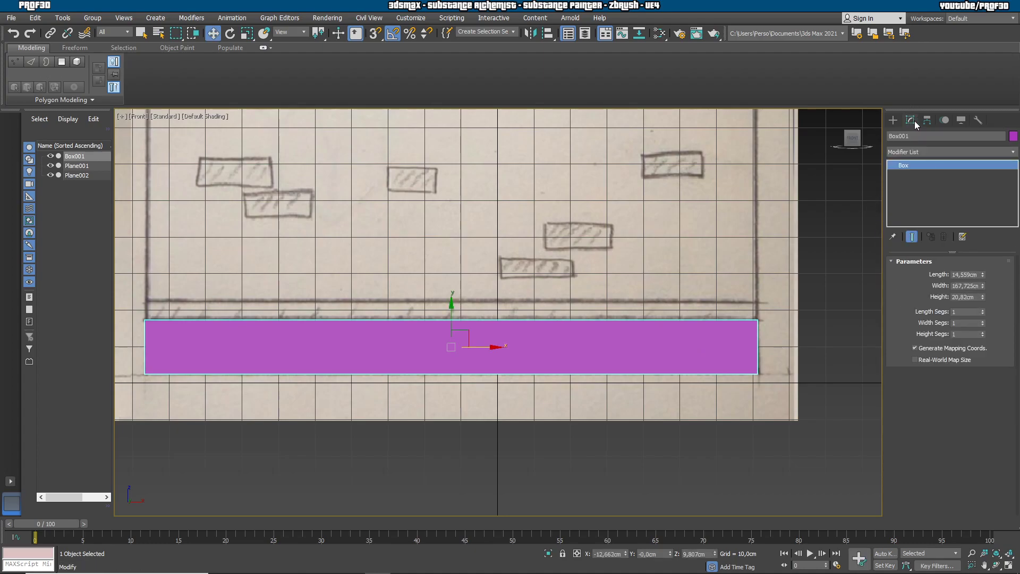
right_click(918, 166)
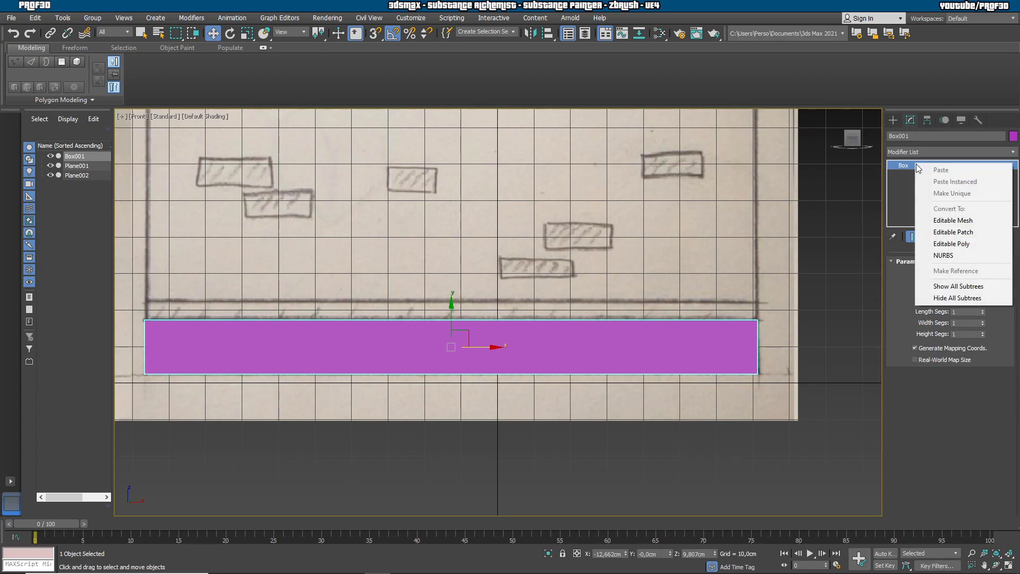
click(965, 244)
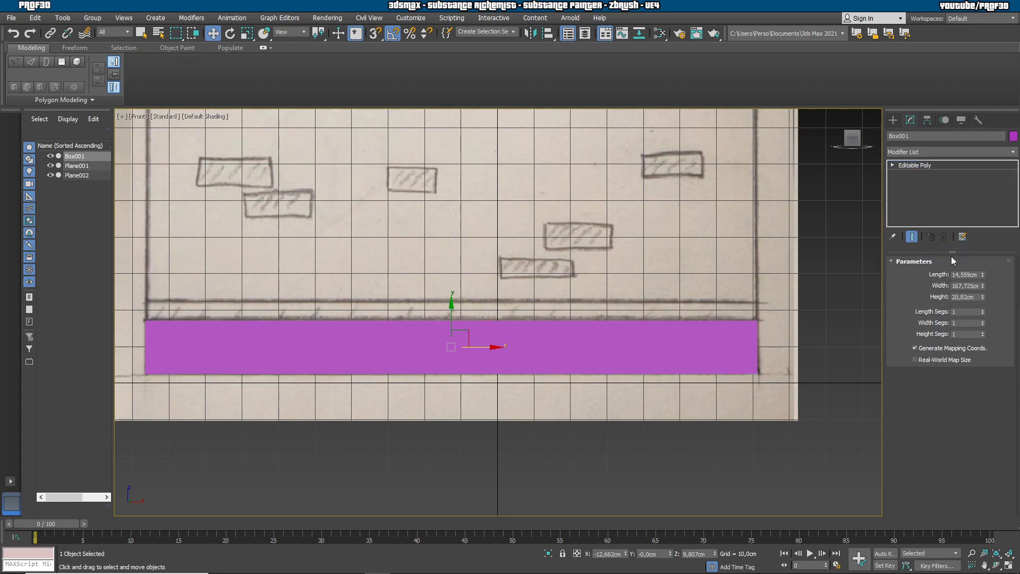
middle_drag(797, 336, 773, 338)
Try vertex and edge selection on the box's right end, switch through Polygon level, and return to Vertex level
click(923, 274)
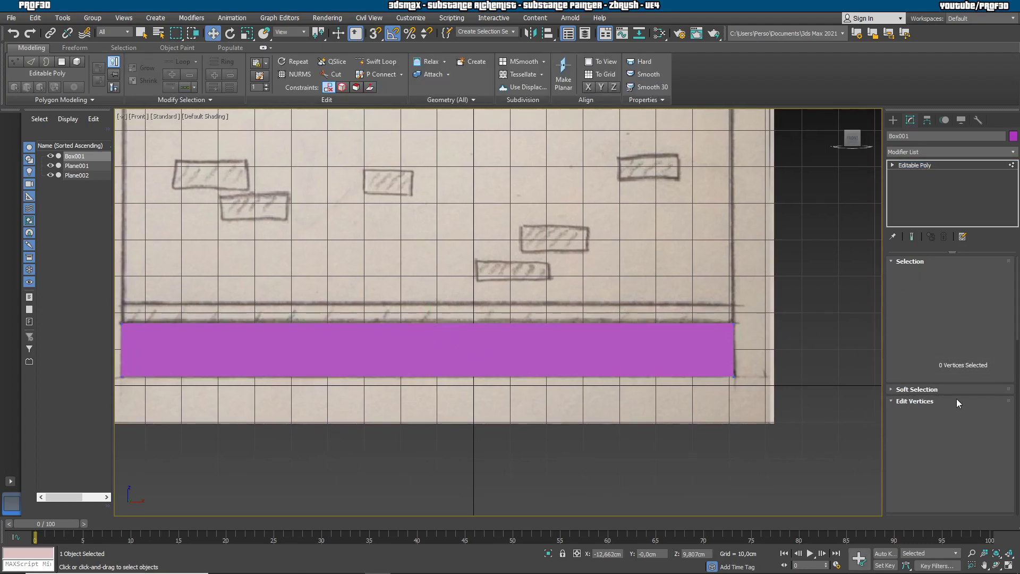
click(734, 323)
click(734, 376)
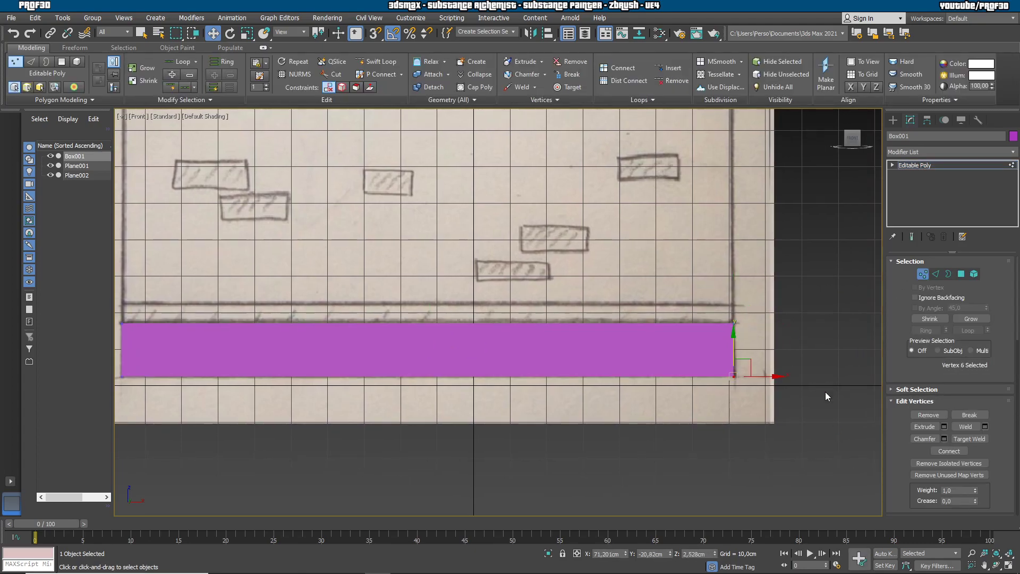
click(936, 274)
click(734, 339)
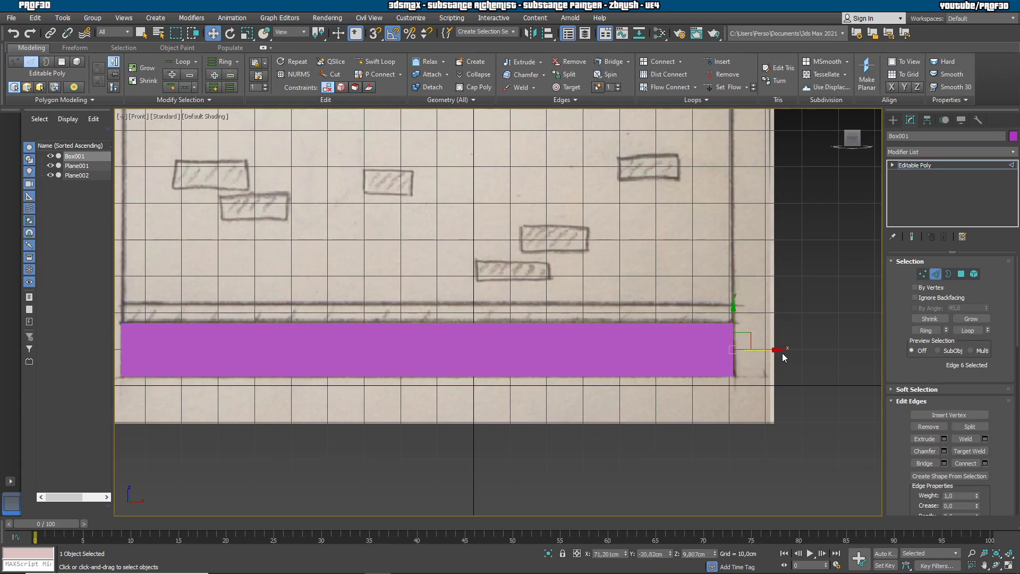
click(961, 274)
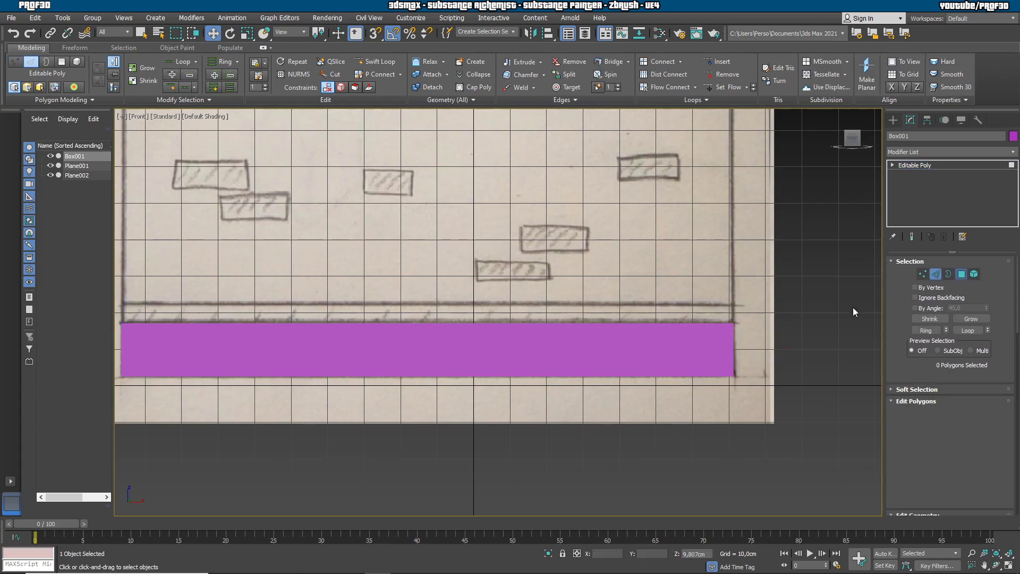
click(923, 274)
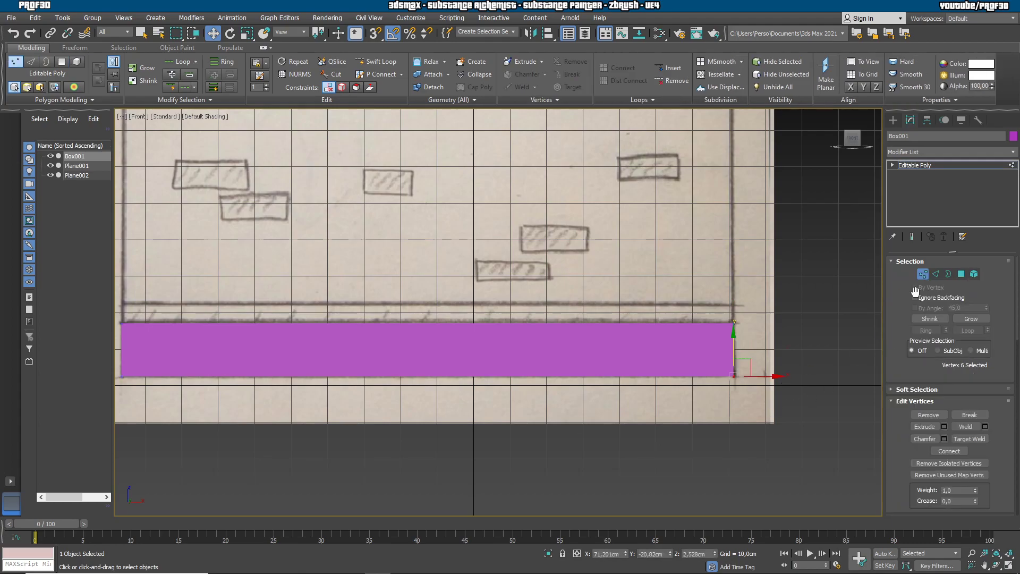
scroll(775, 419, down, 3)
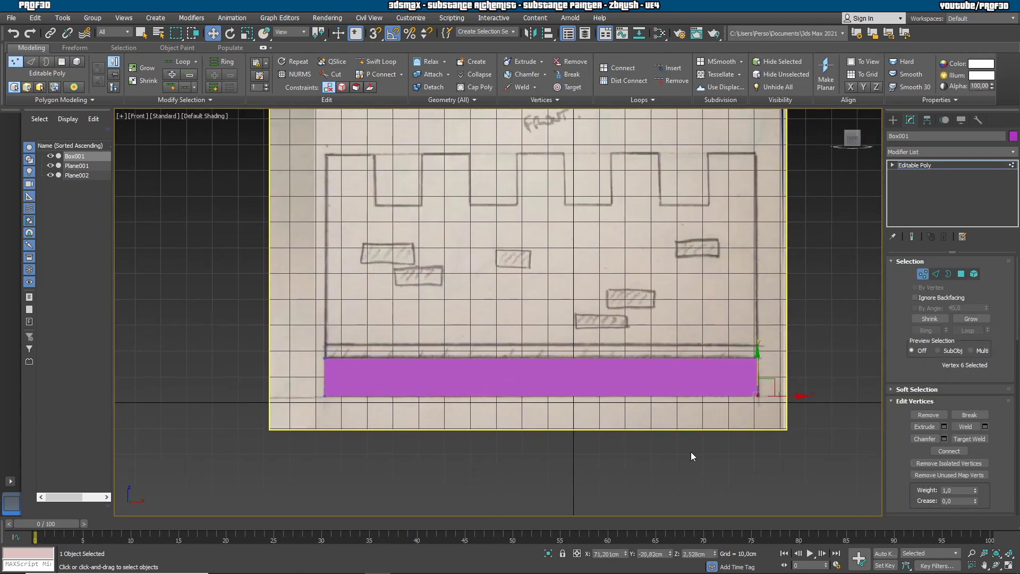
middle_drag(690, 452, 658, 448)
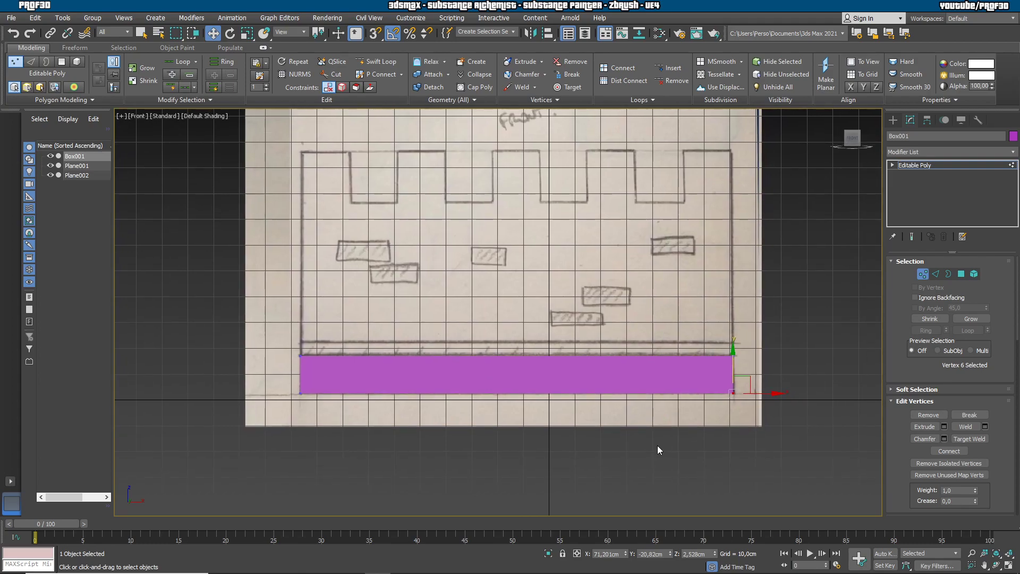
Move the whole base box sideways in the Left view until it sits over the hatched base of the left sketch
key(l)
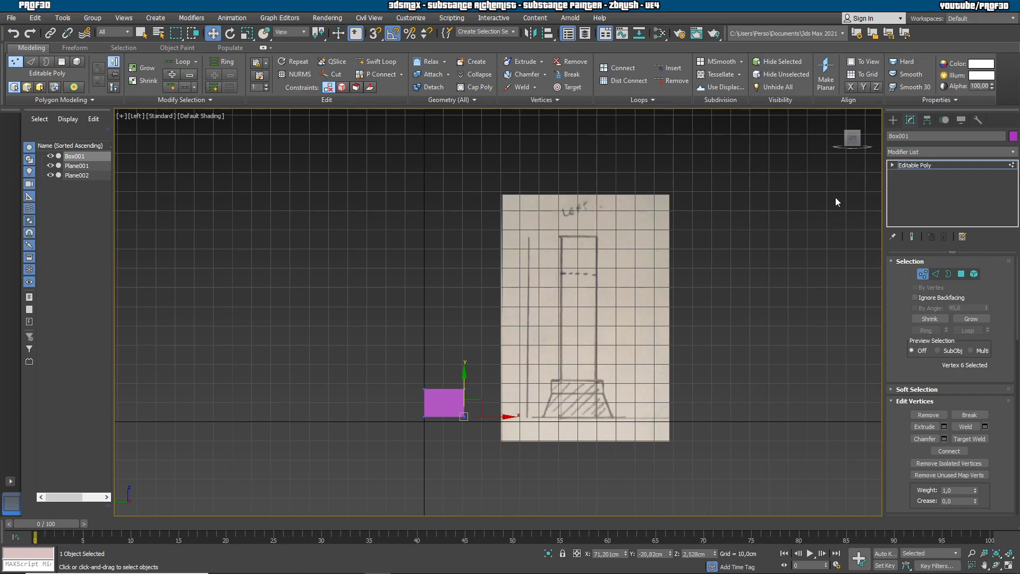
click(893, 120)
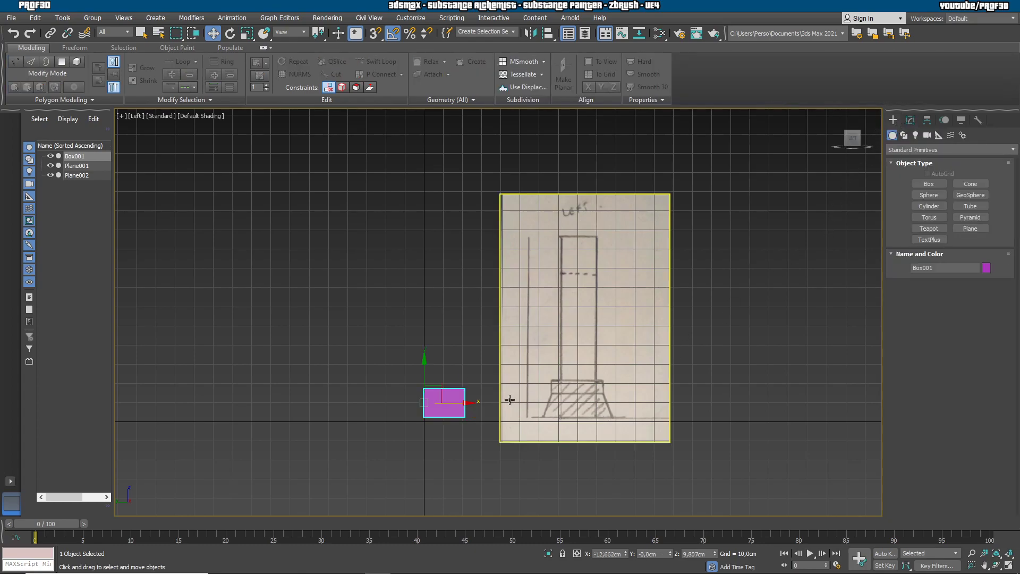
drag(464, 403, 599, 405)
scroll(599, 405, up, 3)
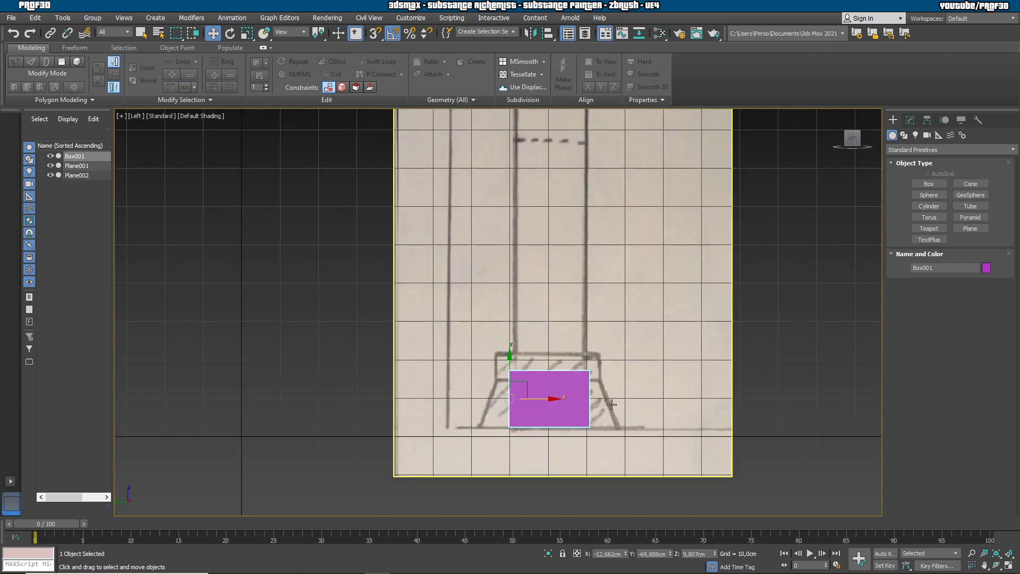
scroll(632, 409, up, 2)
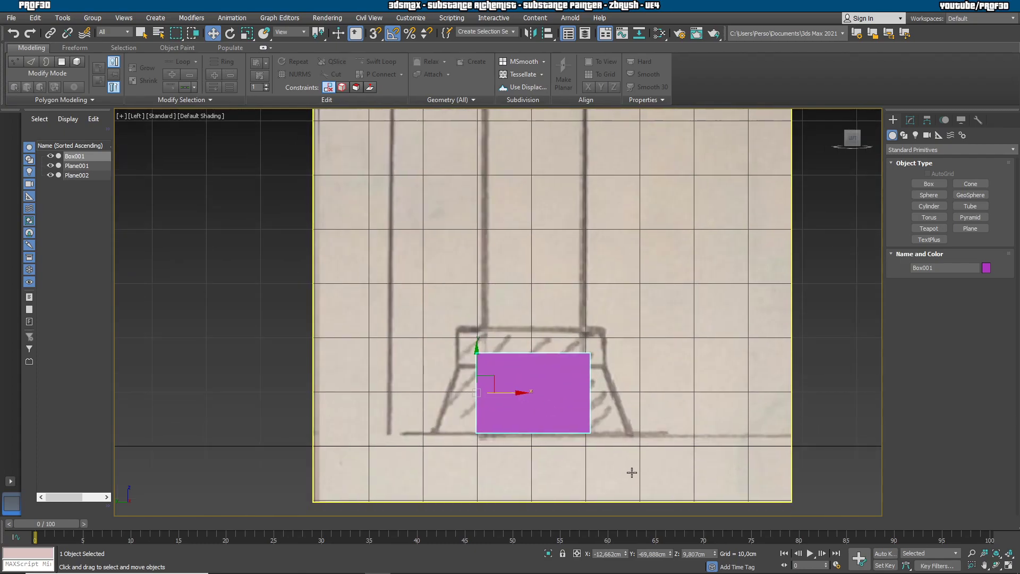
Reposition the box's four corner vertex pairs horizontally in the Left view to match the sloped sides of the sketched base
click(911, 120)
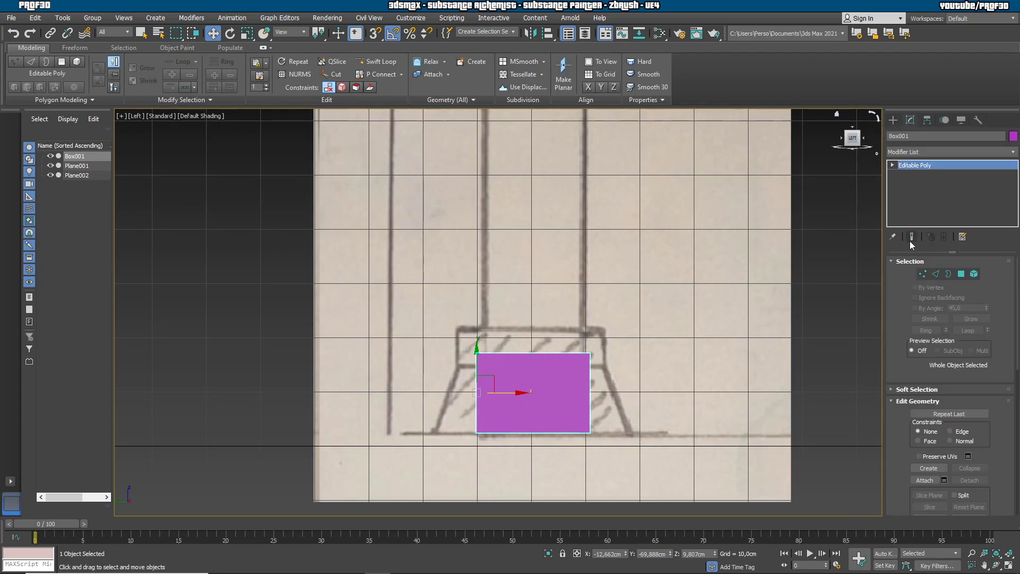
click(923, 274)
mouse_move(641, 412)
mouse_down()
mouse_move(574, 447)
mouse_move(660, 432)
mouse_up()
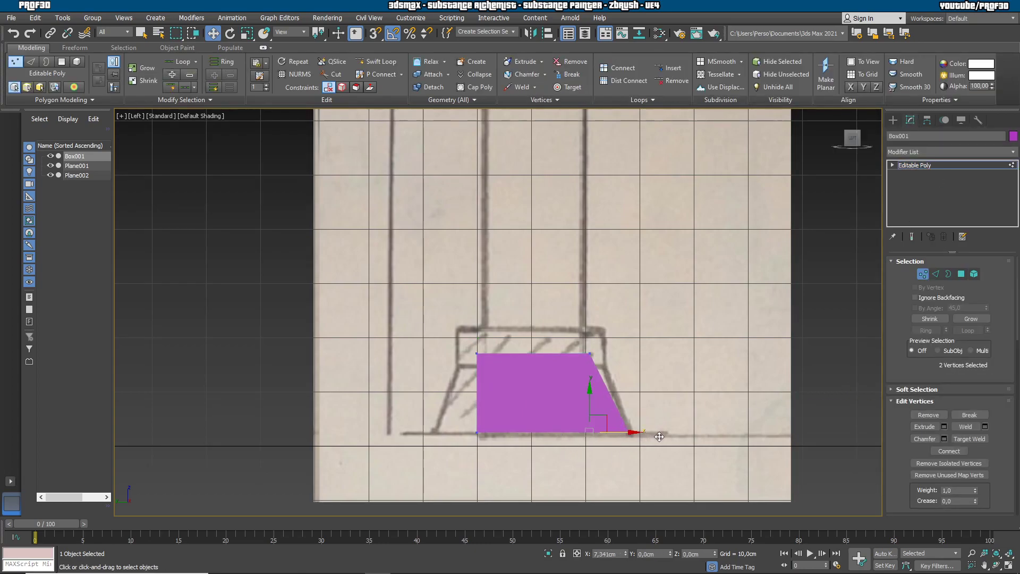
drag(570, 371, 621, 356)
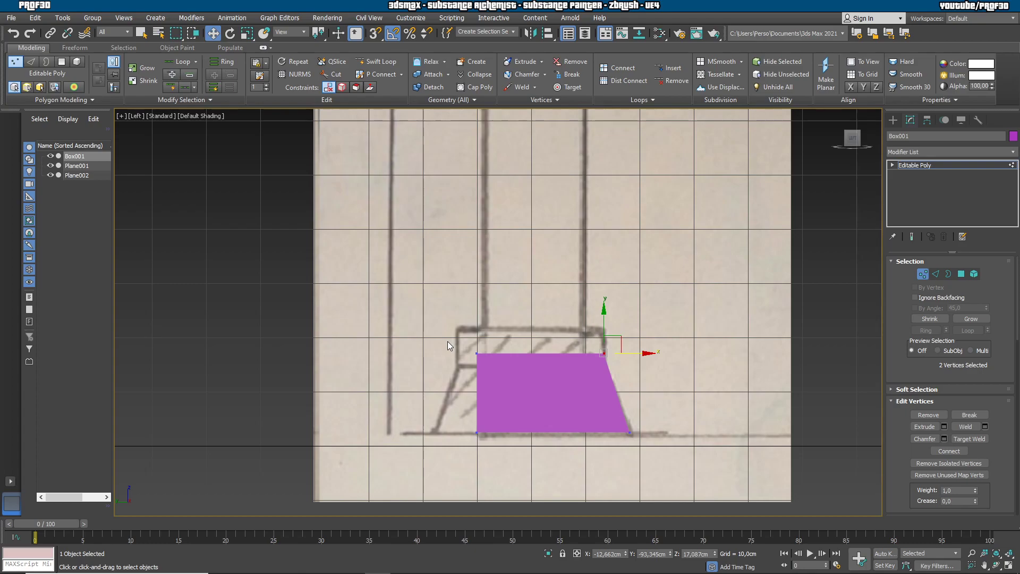
mouse_move(482, 447)
mouse_down()
mouse_move(467, 422)
mouse_move(454, 436)
mouse_move(469, 437)
mouse_up()
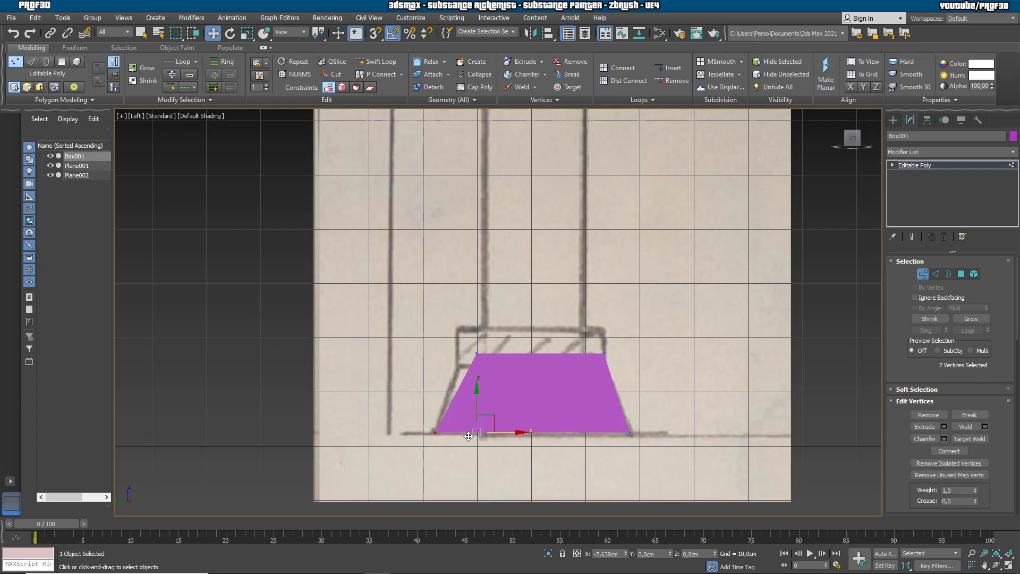
mouse_move(444, 331)
mouse_down()
mouse_move(492, 366)
mouse_move(477, 353)
mouse_up()
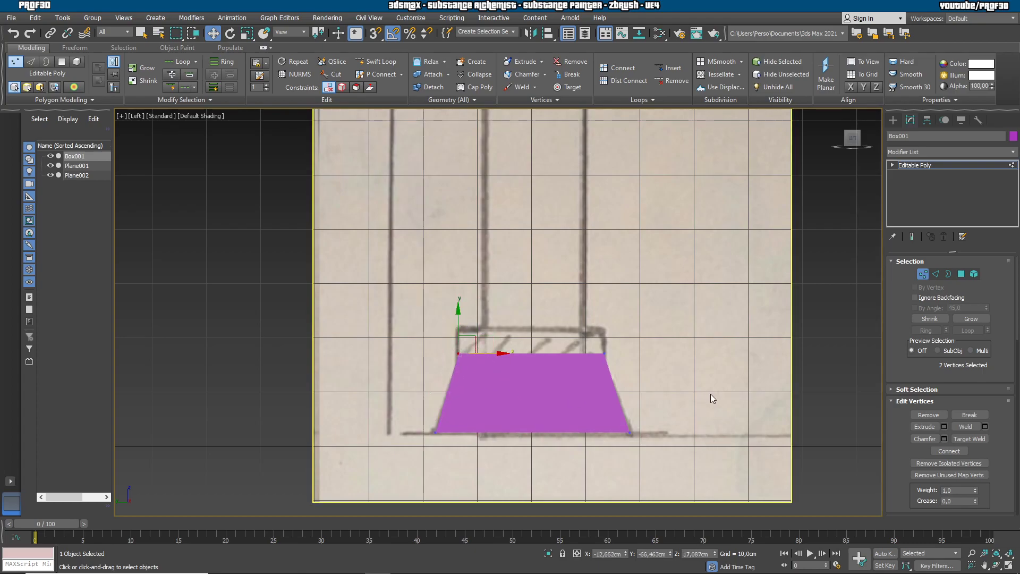
scroll(712, 398, down, 2)
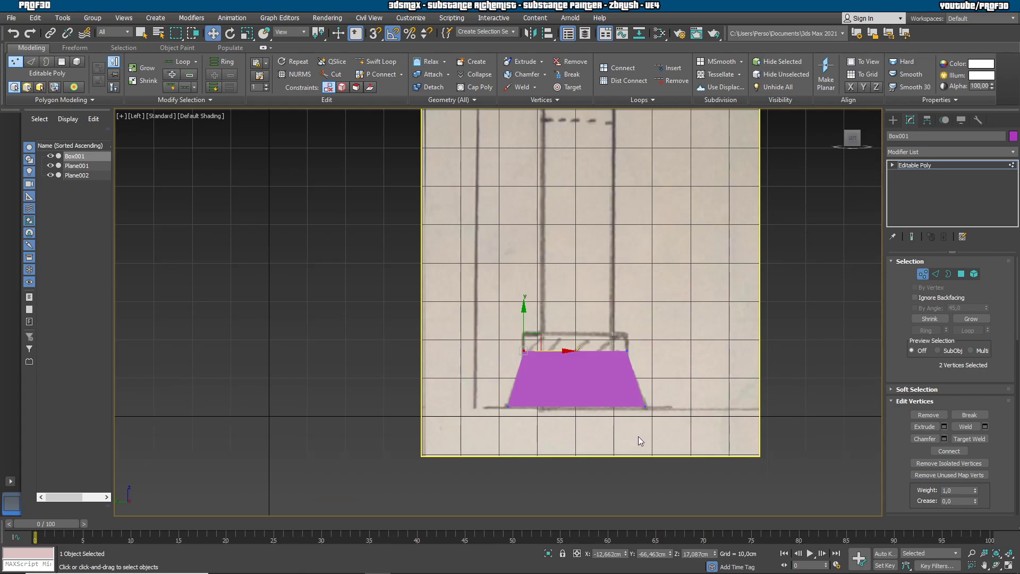
Extrude the base's top polygon 5.842 cm, up to the upper line of the base band in the front sketch
key(f)
alt+middle_drag(630, 365, 663, 344)
click(961, 274)
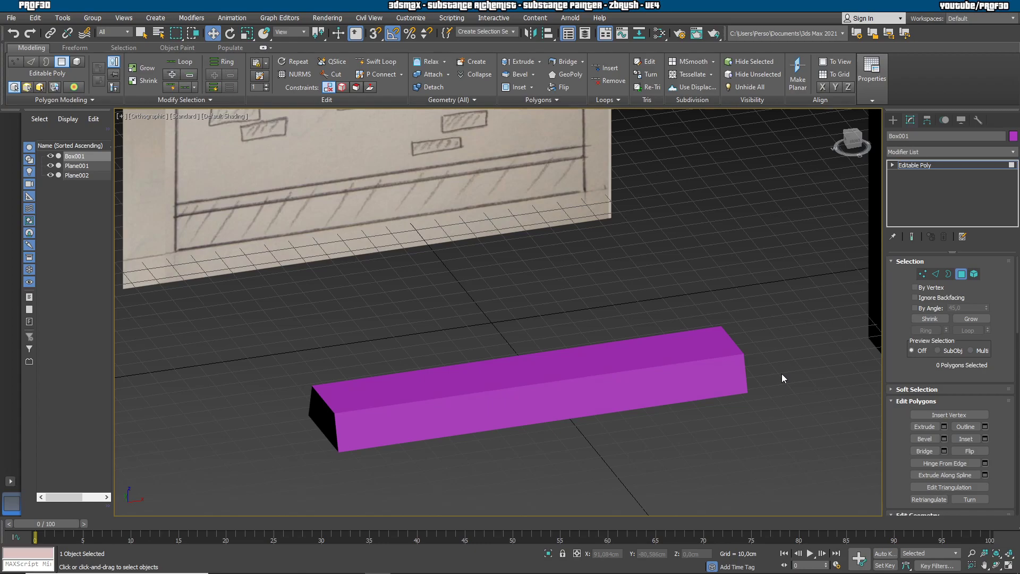
mouse_move(754, 394)
middle_down()
mouse_move(658, 392)
mouse_move(636, 381)
mouse_move(541, 418)
mouse_move(567, 398)
mouse_move(495, 394)
middle_up()
mouse_move(388, 261)
alt+middle_down()
mouse_move(436, 279)
mouse_move(470, 315)
mouse_move(643, 331)
mouse_move(609, 274)
alt+middle_up()
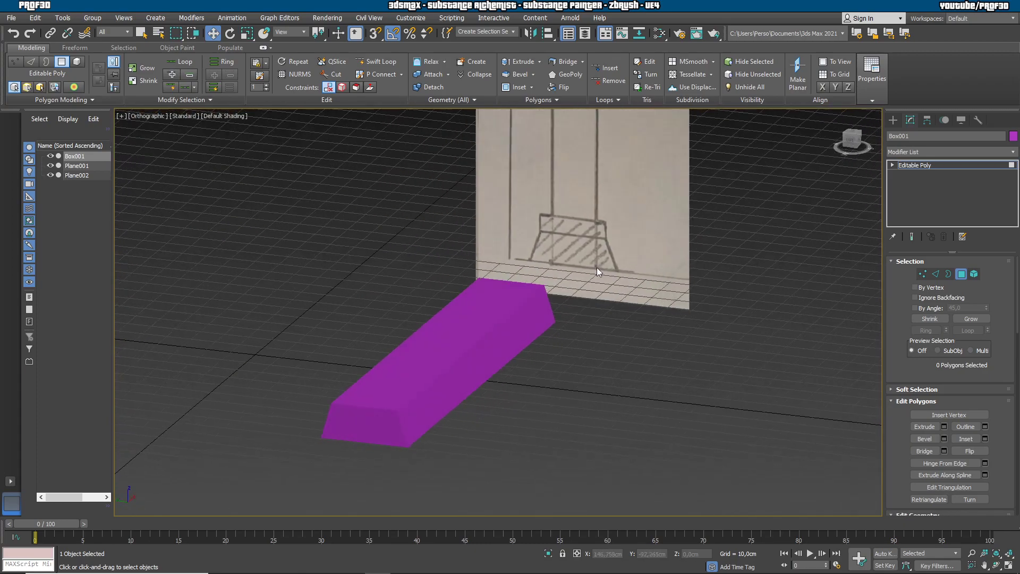
mouse_move(671, 386)
alt+middle_down()
mouse_move(577, 401)
mouse_move(595, 439)
mouse_move(610, 410)
mouse_move(615, 318)
mouse_move(617, 400)
mouse_move(571, 393)
mouse_move(618, 351)
mouse_move(635, 401)
mouse_move(556, 423)
mouse_move(646, 422)
mouse_move(667, 443)
alt+middle_up()
click(659, 313)
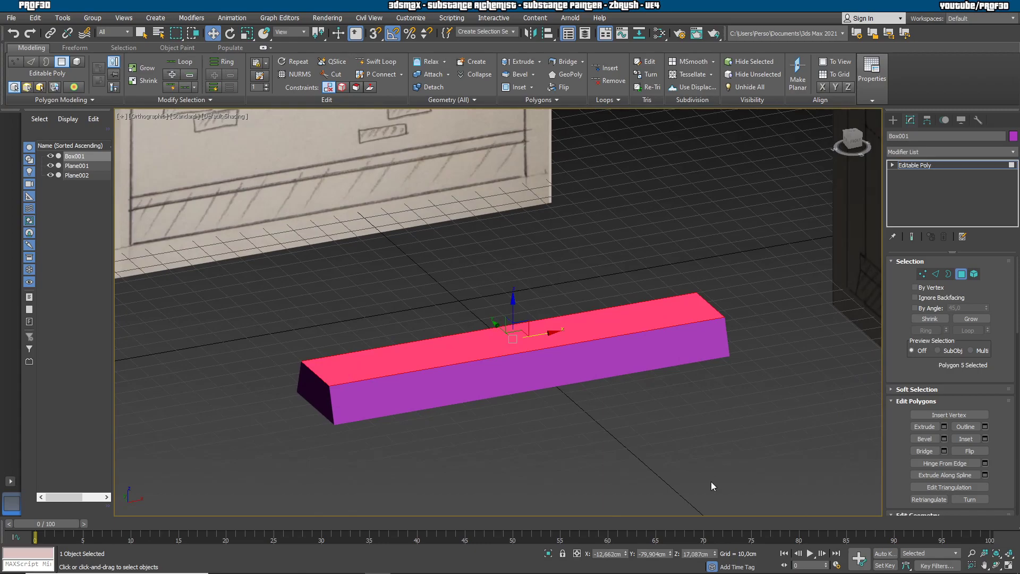
middle_drag(704, 468, 632, 467)
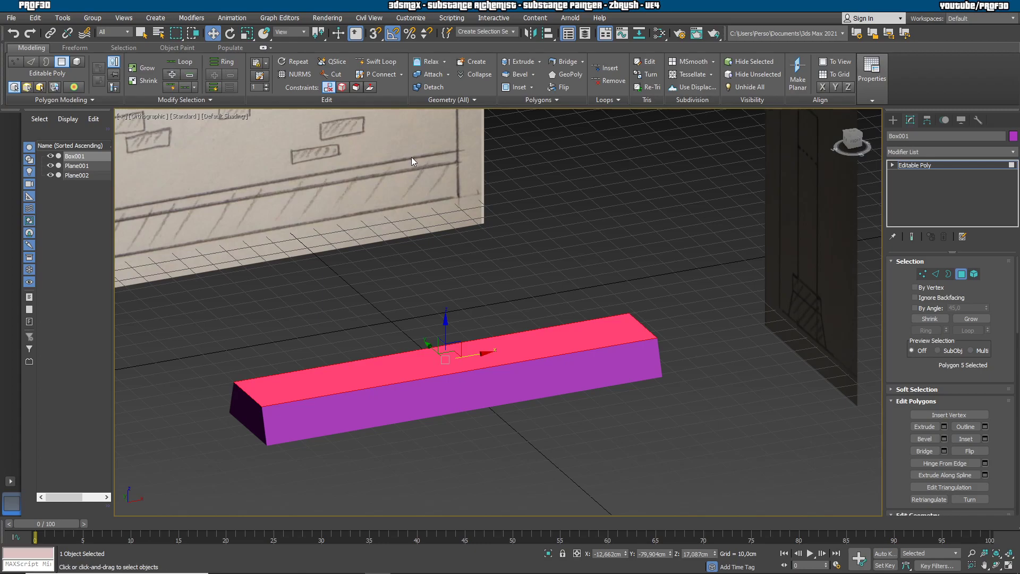
mouse_move(566, 215)
alt+middle_down()
mouse_move(576, 303)
mouse_move(666, 299)
mouse_move(626, 351)
alt+middle_up()
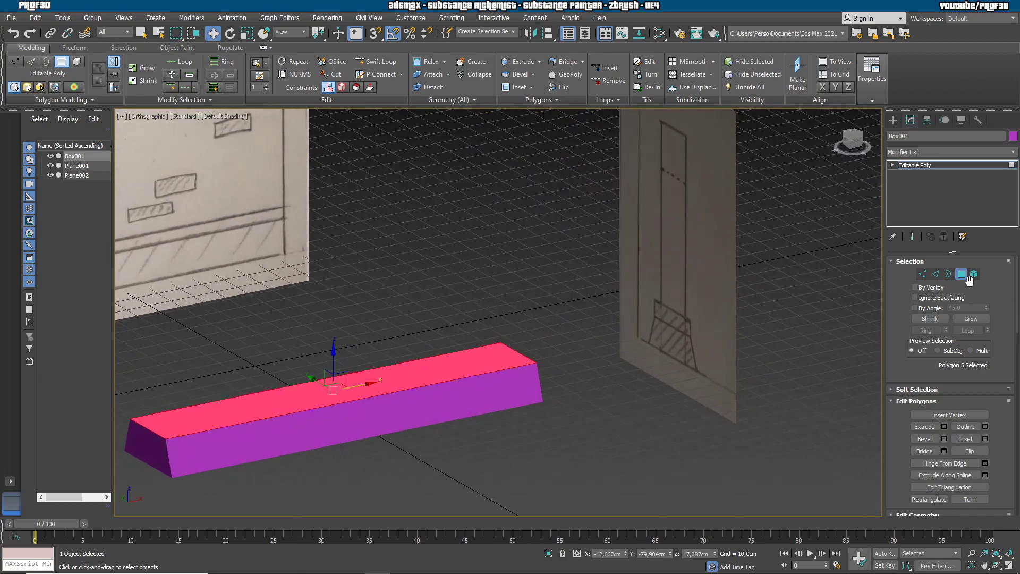
key(f)
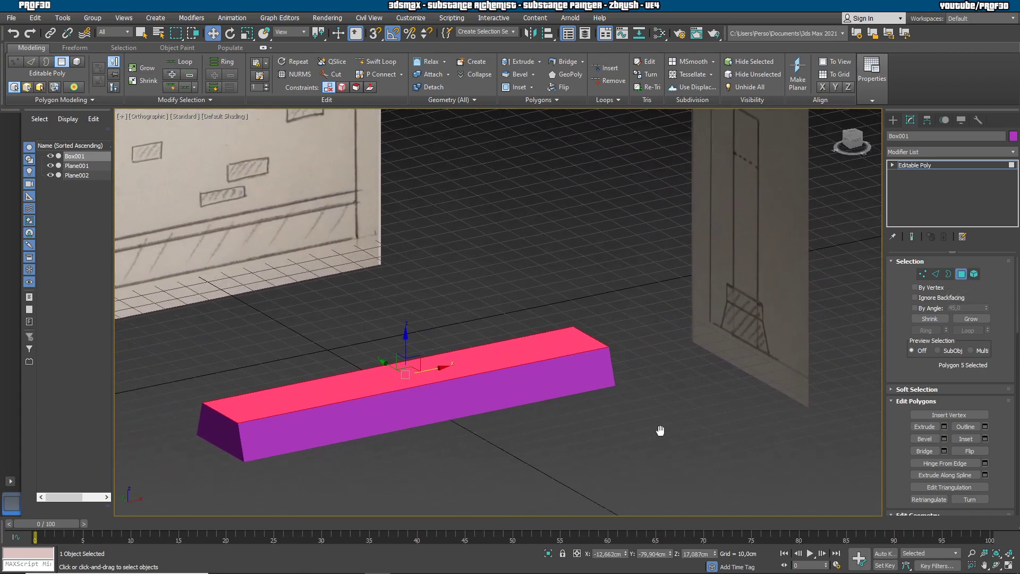
scroll(541, 332, up, 3)
mouse_move(541, 332)
middle_down()
mouse_move(672, 444)
mouse_move(634, 446)
middle_up()
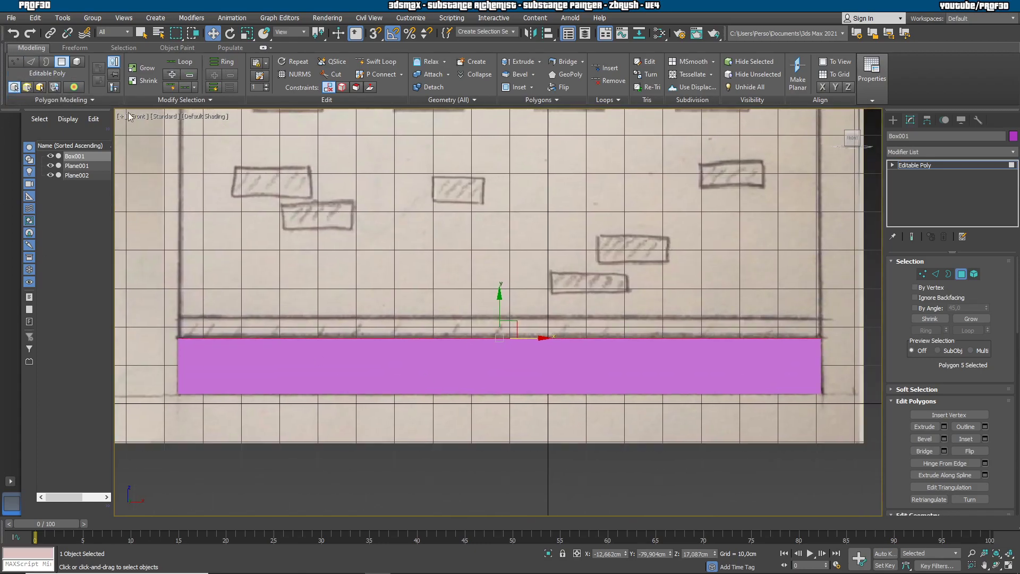
click(871, 74)
click(542, 63)
click(542, 73)
mouse_move(505, 333)
mouse_down()
mouse_move(503, 297)
mouse_move(527, 367)
mouse_move(511, 287)
mouse_move(536, 330)
mouse_move(514, 330)
mouse_up()
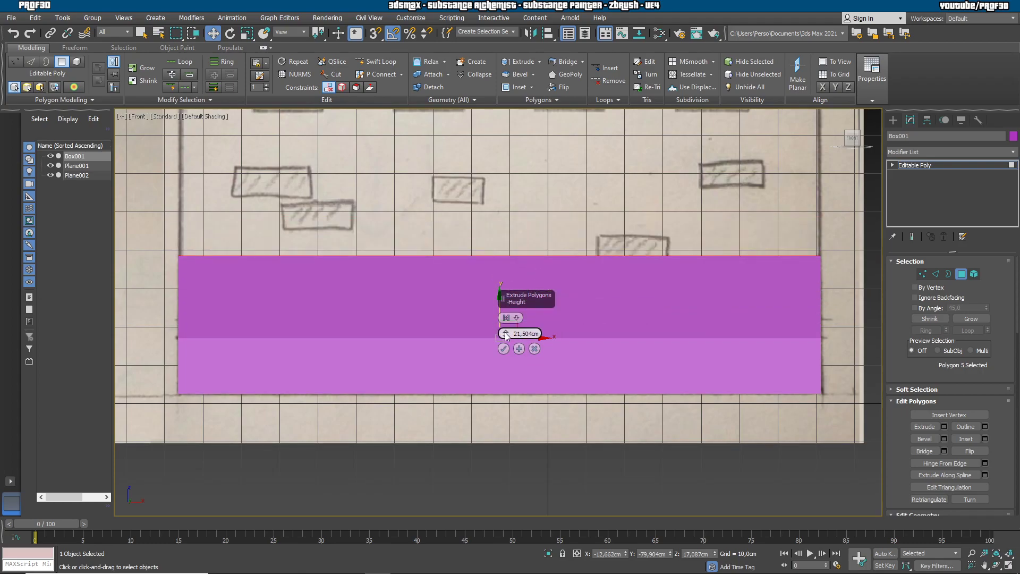
drag(506, 335, 539, 391)
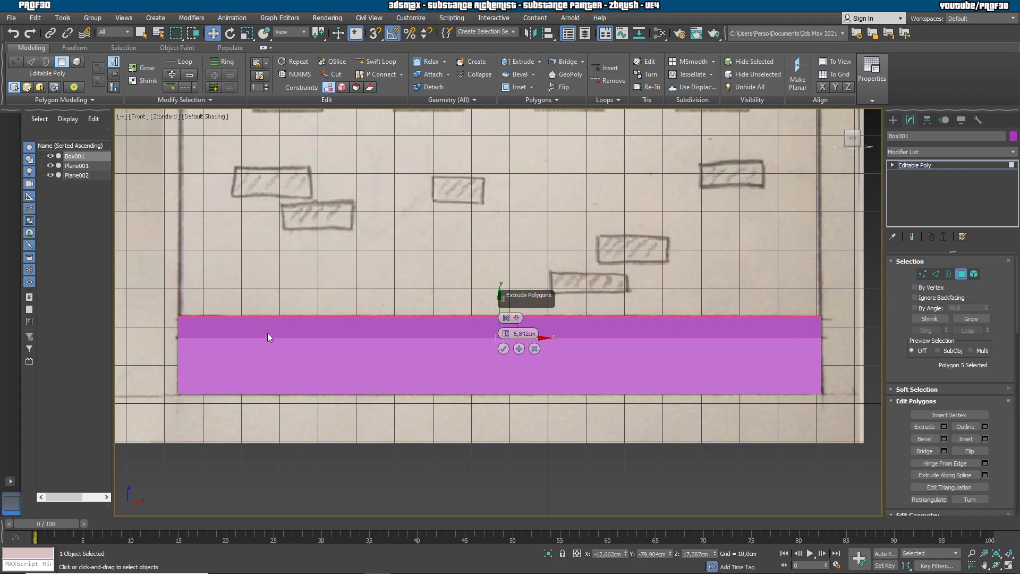
click(503, 349)
Examine the extruded base's profile and top polygon against the left sketch's wall lines
middle_drag(614, 460, 596, 448)
key(l)
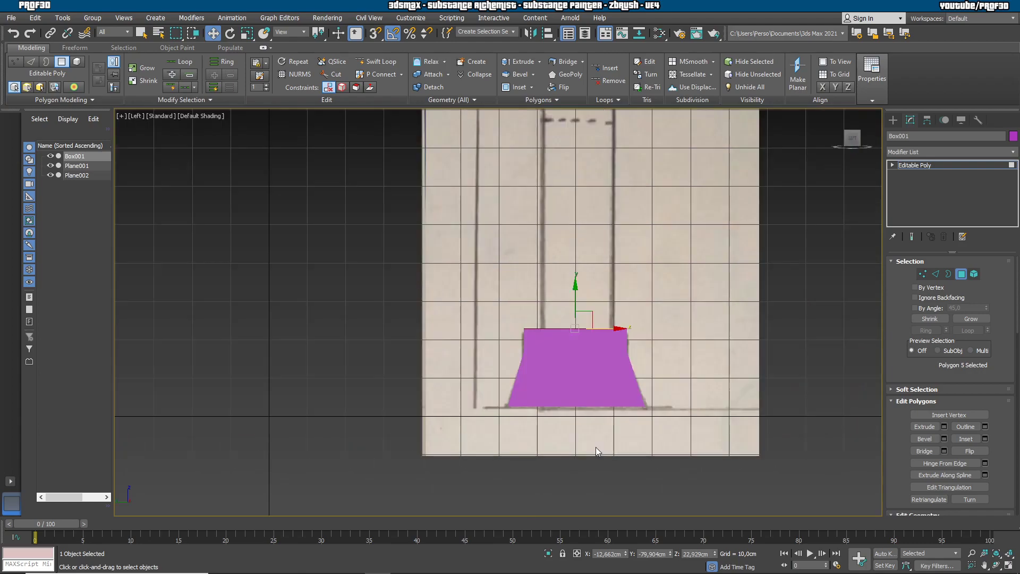
middle_drag(691, 349, 680, 338)
scroll(680, 338, up, 2)
middle_drag(642, 250, 622, 351)
scroll(623, 351, down, 2)
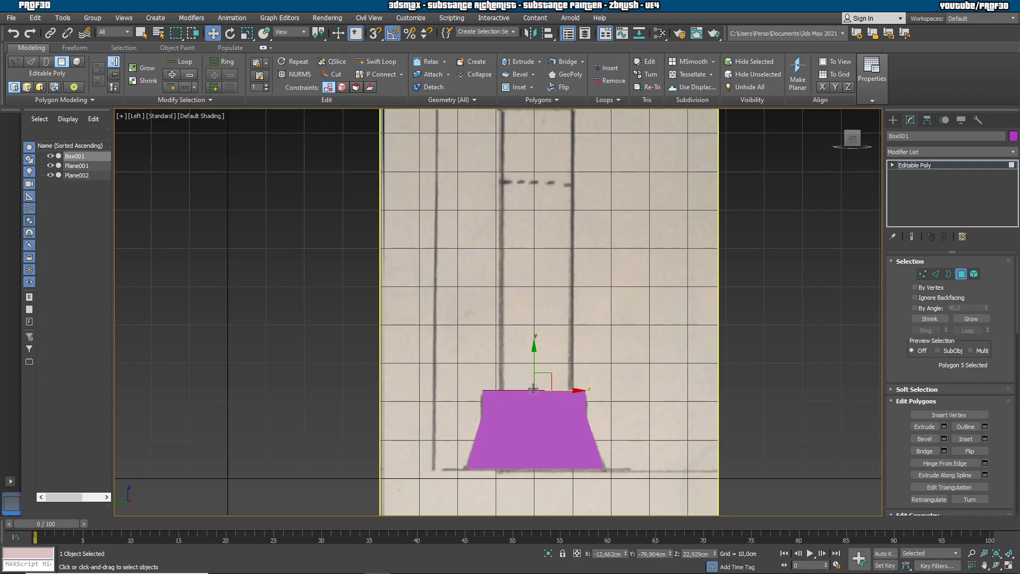
click(707, 379)
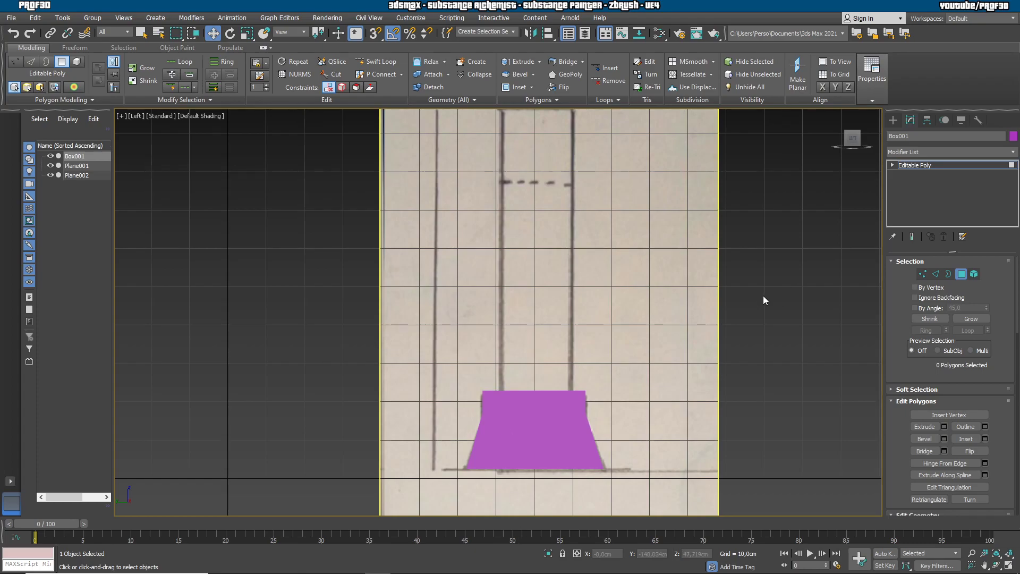
alt+middle_drag(748, 306, 725, 350)
click(582, 388)
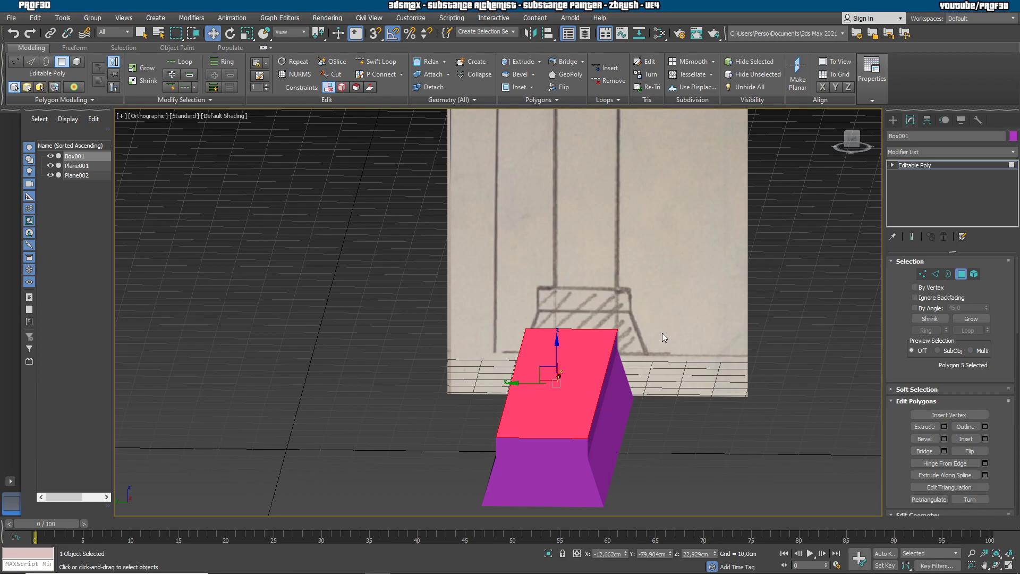
key(l)
scroll(514, 368, up, 7)
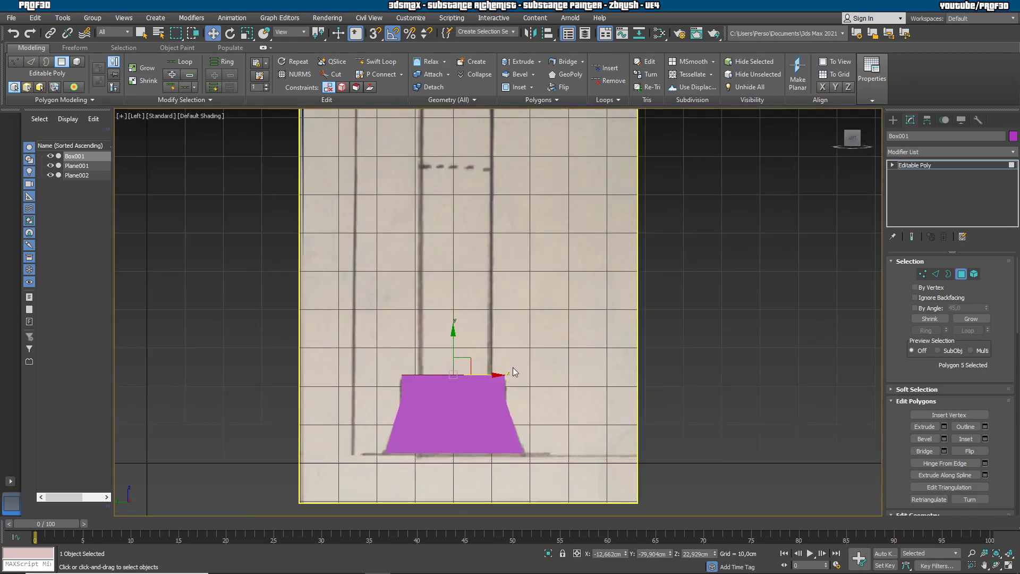
middle_drag(514, 367, 567, 353)
scroll(567, 352, up, 2)
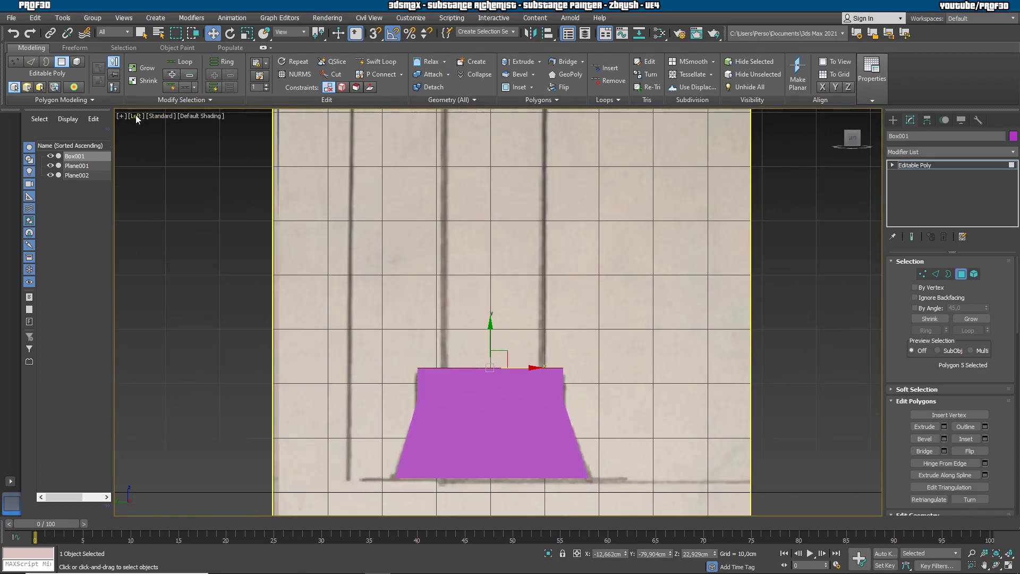
Add a Swift Loop along the base, aligned with the left wall line of the left sketch, and display edged faces
click(376, 61)
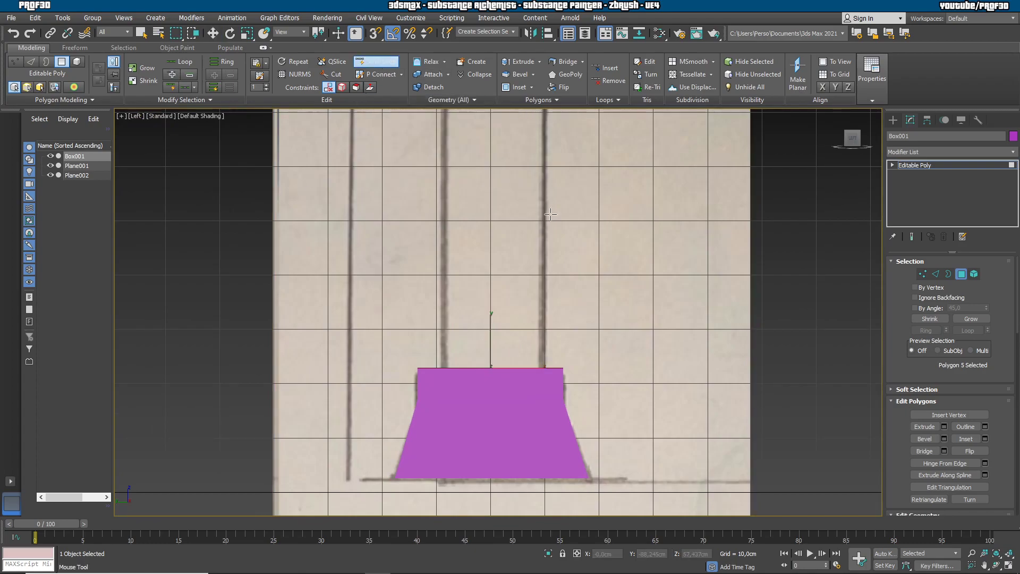
click(444, 368)
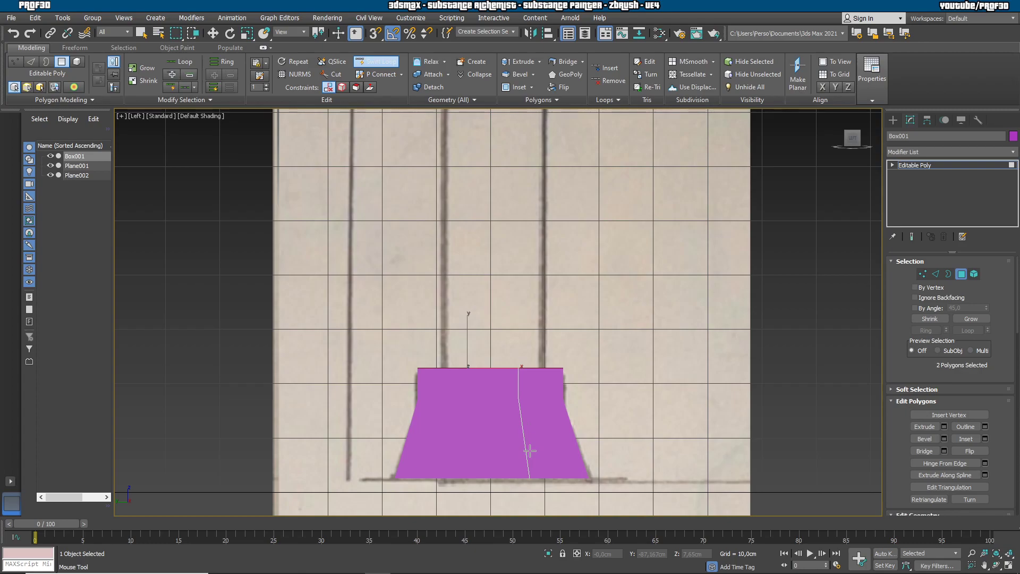
key(F4)
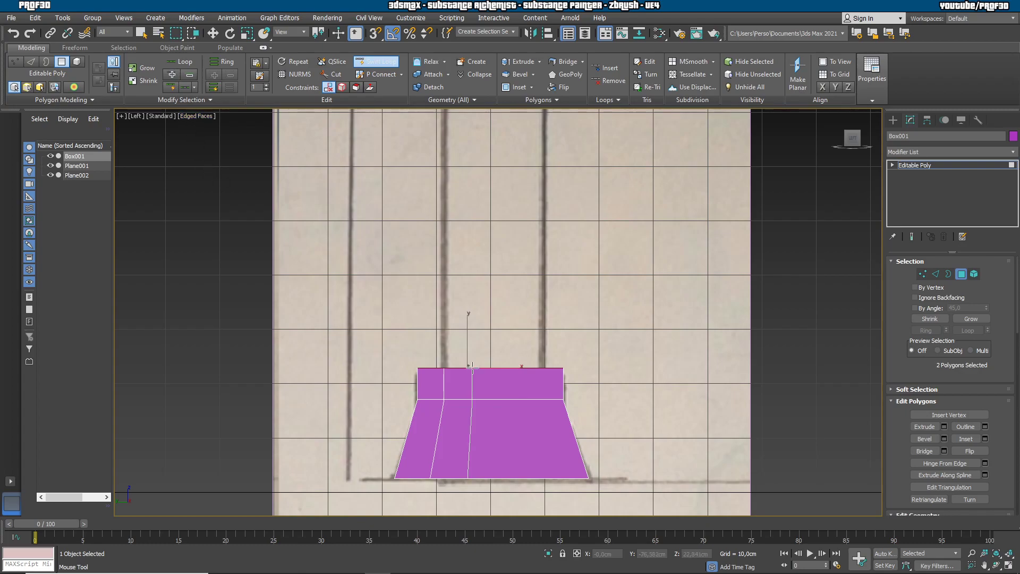
click(542, 381)
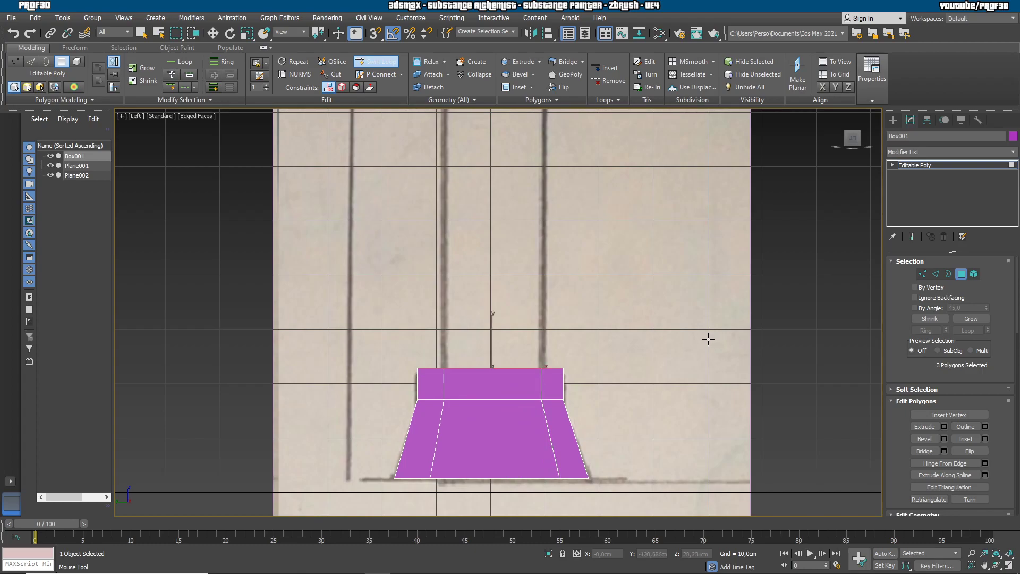
key(w)
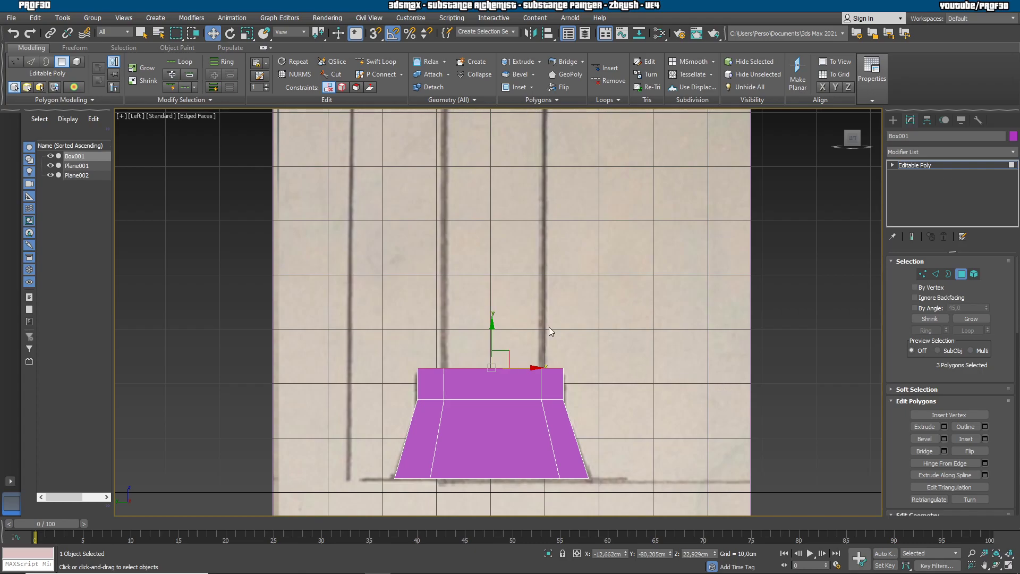
key(ctrl+z)
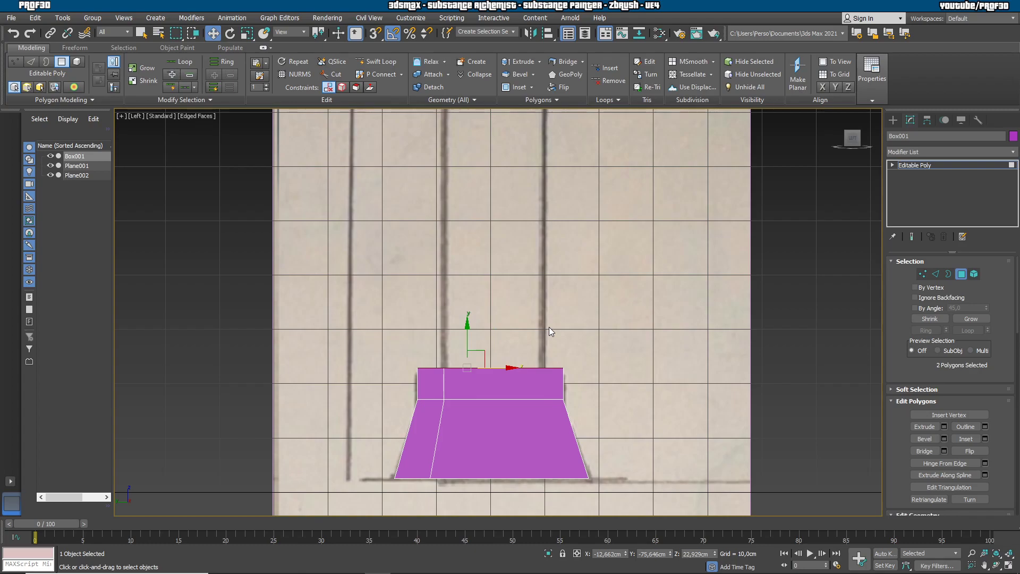
Add a second Swift Loop along the base, aligned with the right wall line of the left sketch
click(375, 62)
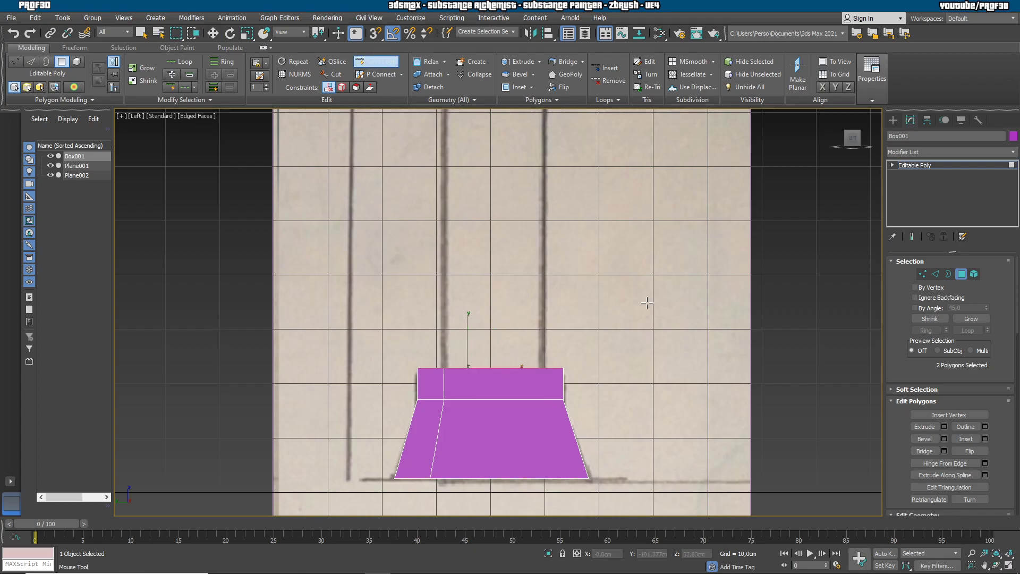
click(542, 367)
right_click(744, 371)
Select only the central strip polygon on top of the base, between the two lengthwise loops
alt+middle_drag(747, 378, 691, 353)
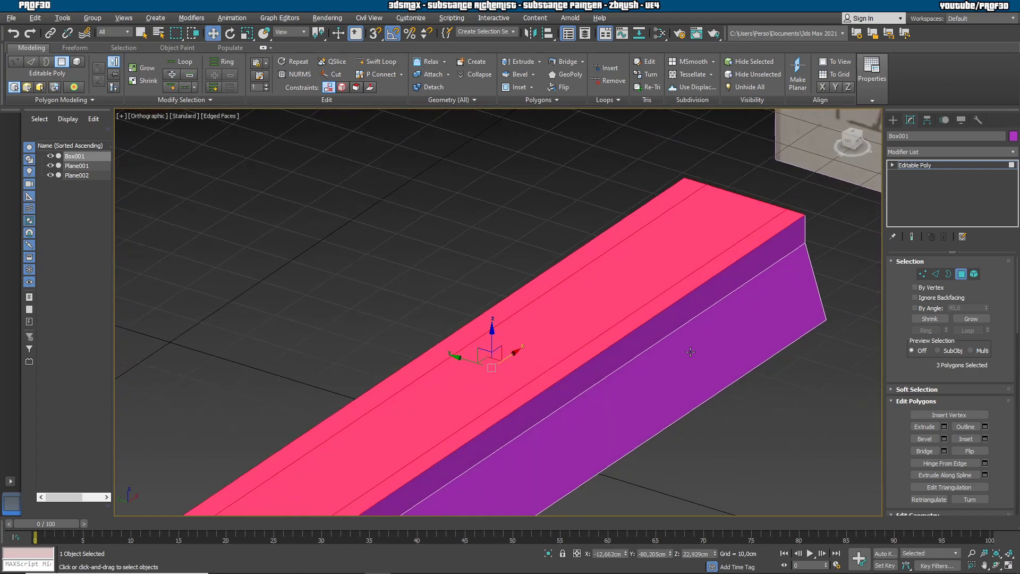
scroll(690, 353, down, 3)
middle_drag(730, 422, 729, 398)
click(471, 379)
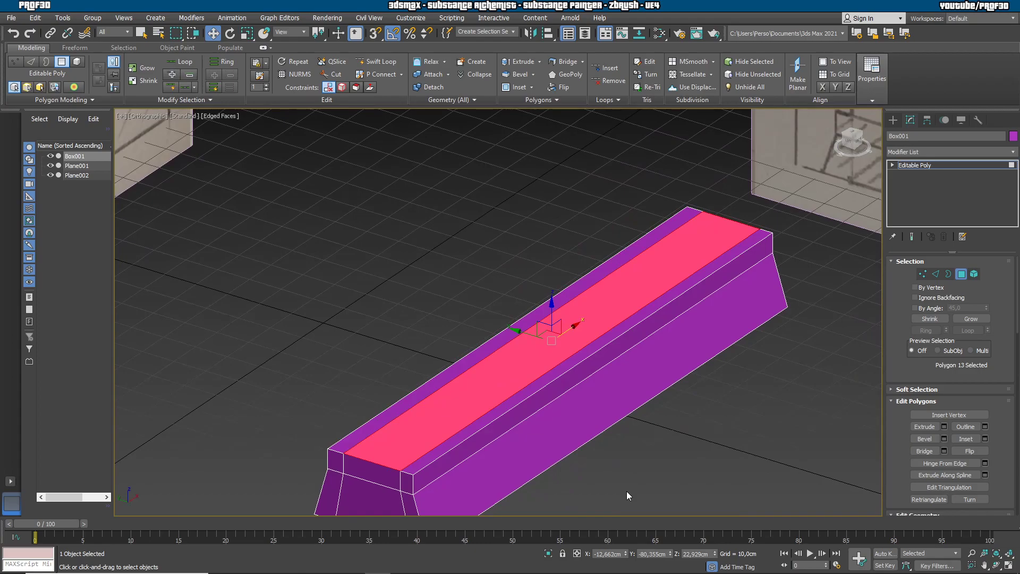
scroll(645, 426, down, 2)
middle_drag(649, 423, 641, 429)
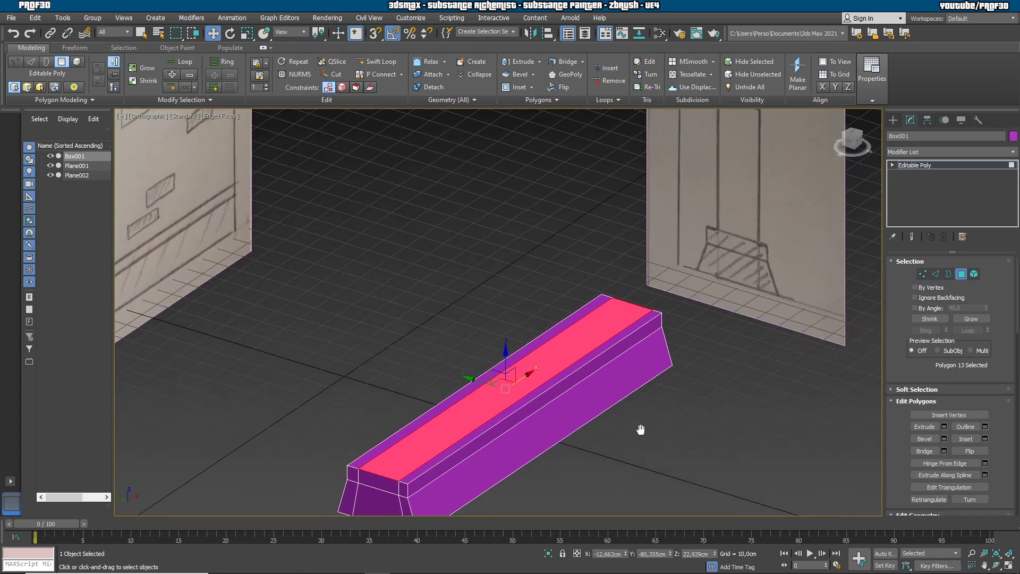
Extrude the central top polygon 53.488 cm, up to the bottom line of the crenel gaps in the front sketch
key(f)
scroll(586, 304, down, 5)
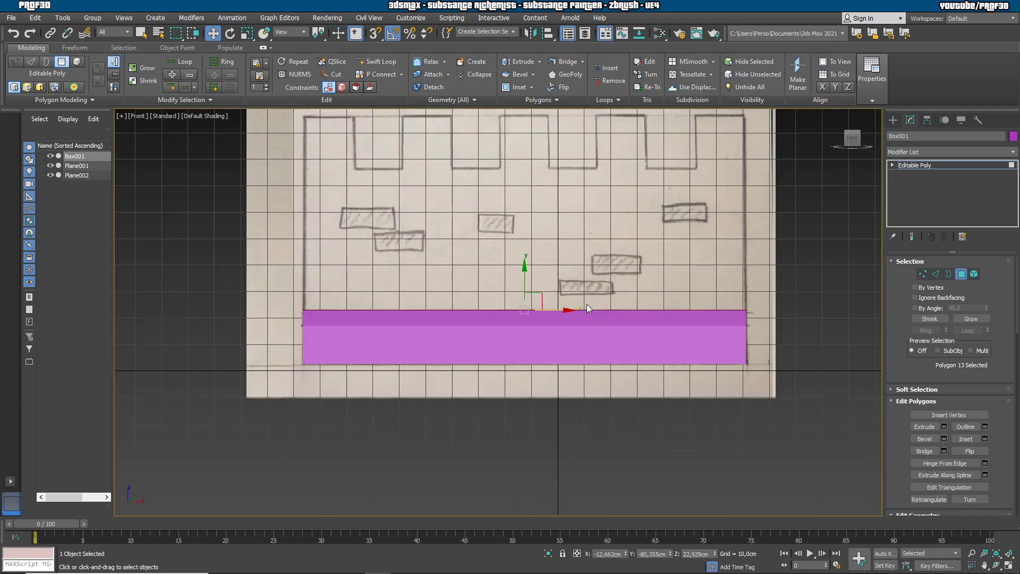
scroll(524, 288, up, 3)
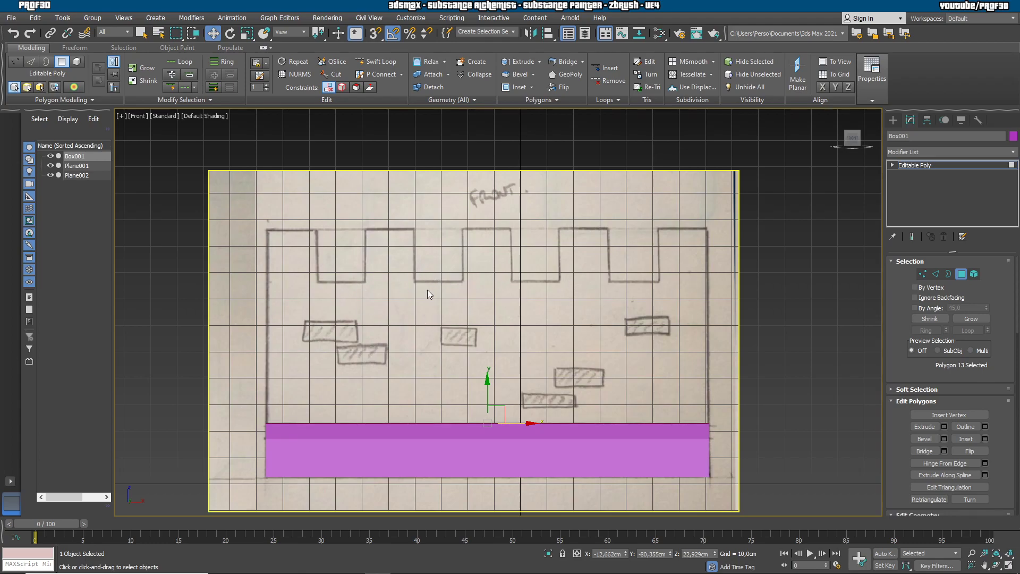
key(l)
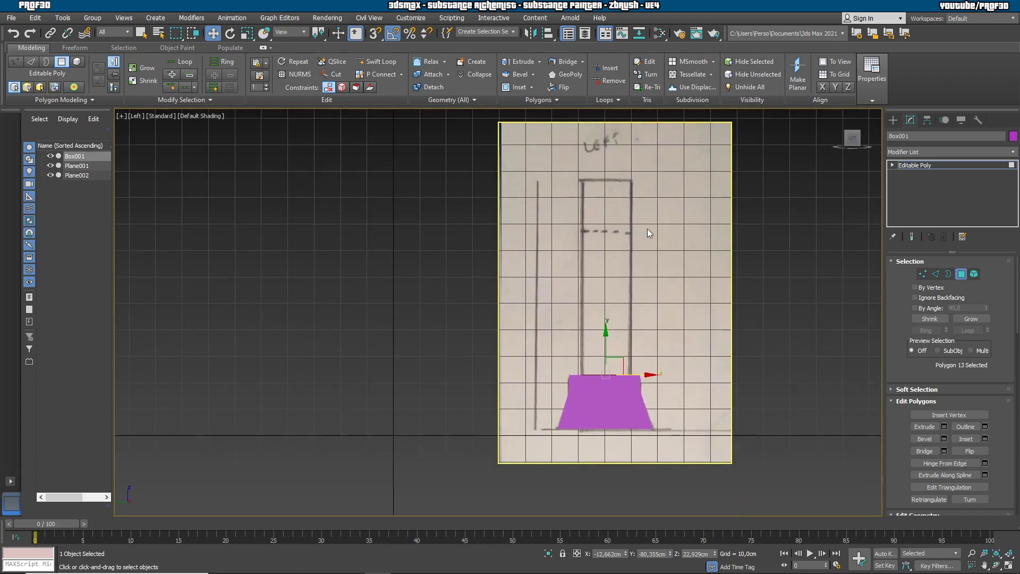
key(f)
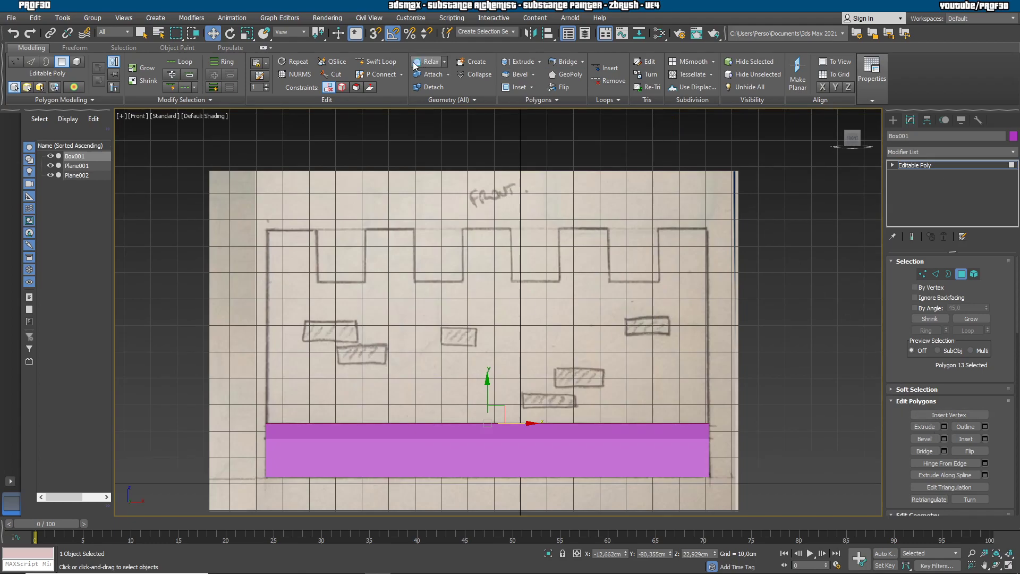
click(540, 61)
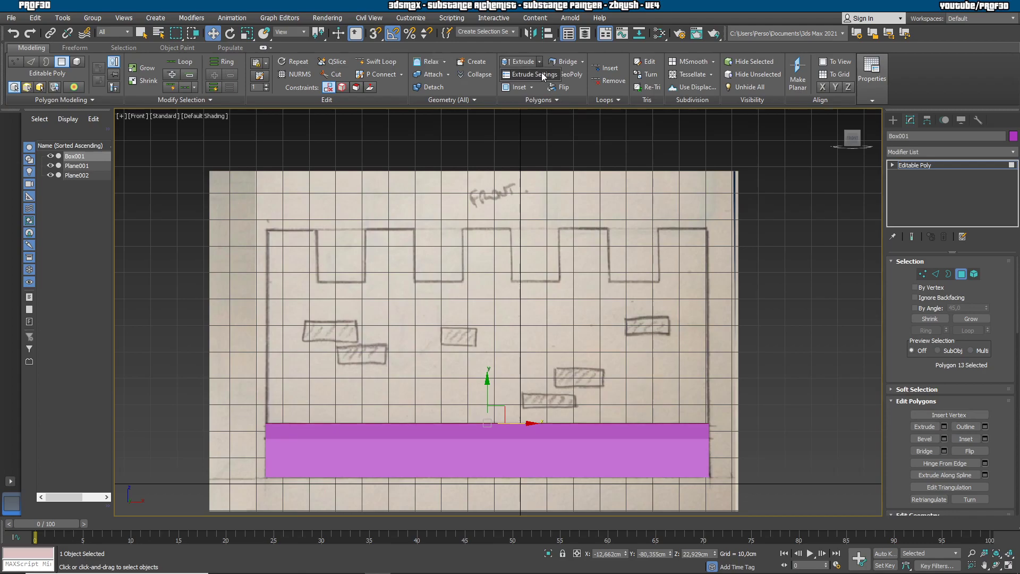
click(945, 428)
click(944, 427)
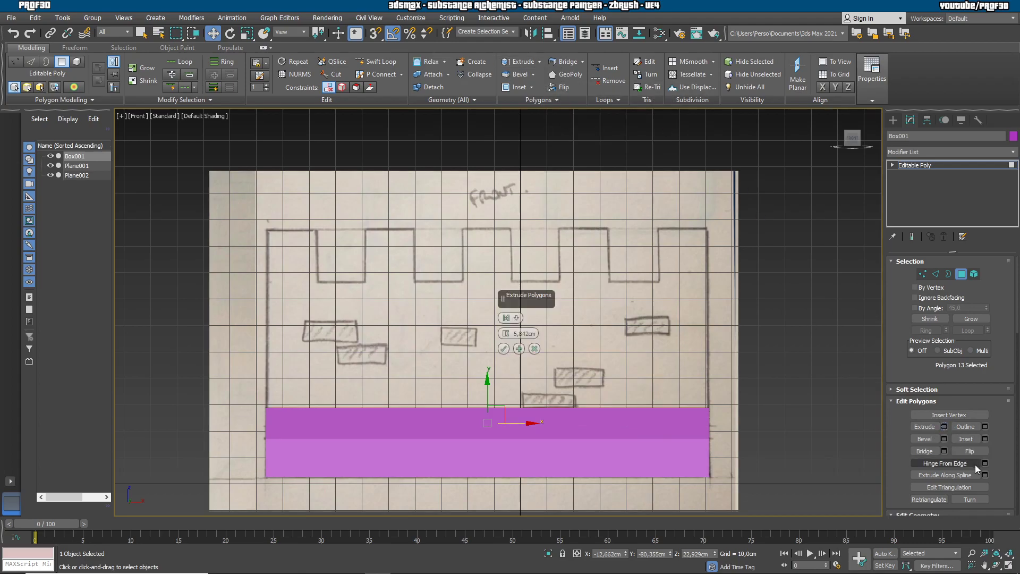
drag(507, 335, 506, 206)
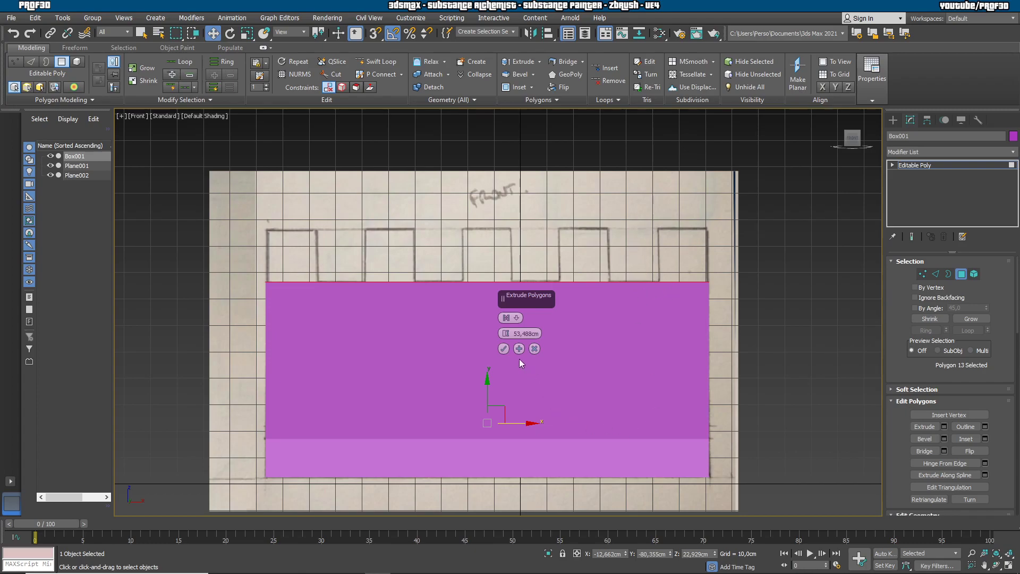
click(504, 348)
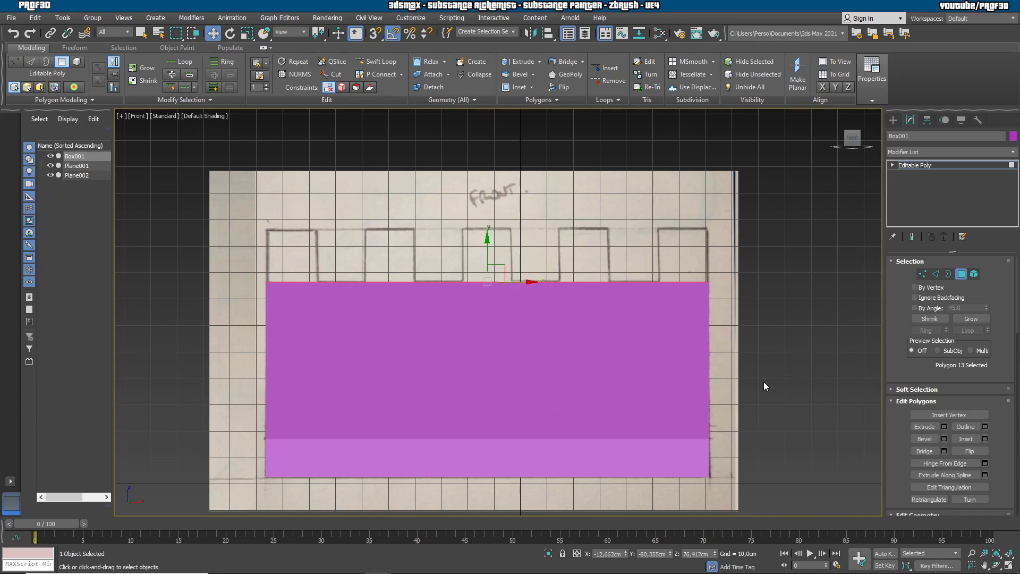
Display edged faces and compare the extruded wall with the outlines in the left and front sketches
key(F4)
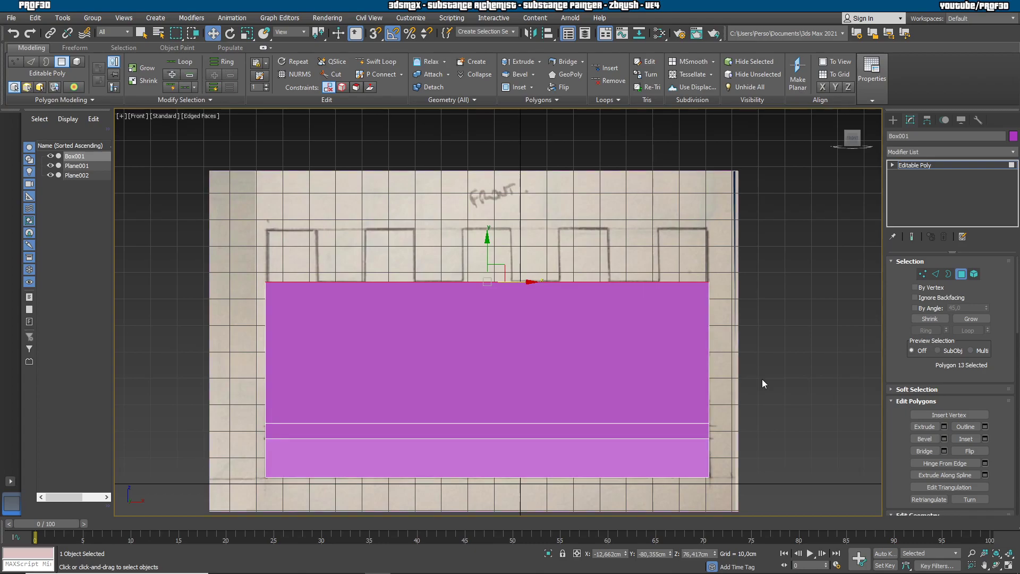
key(l)
middle_drag(739, 395, 677, 337)
scroll(677, 337, up, 2)
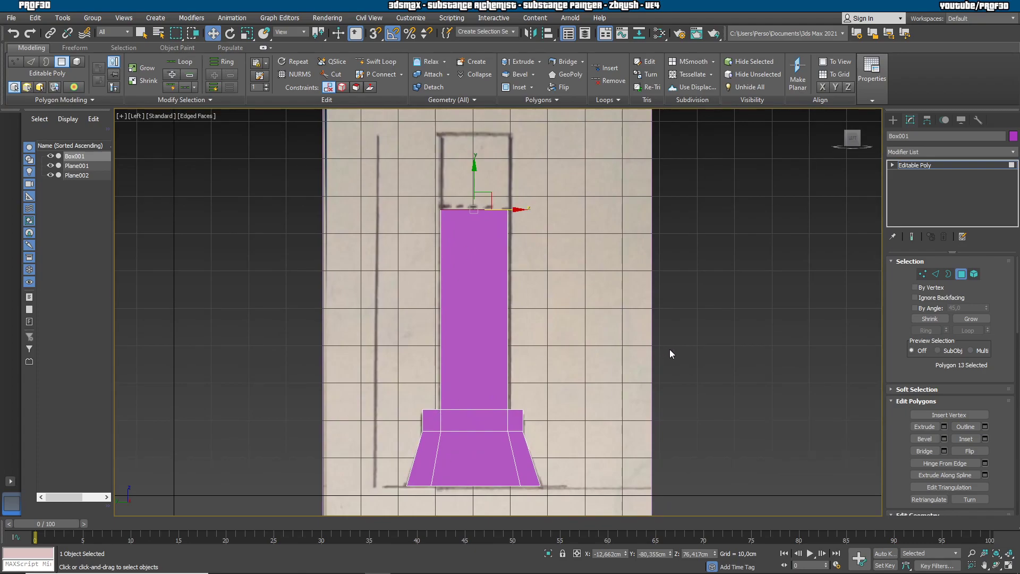
key(f)
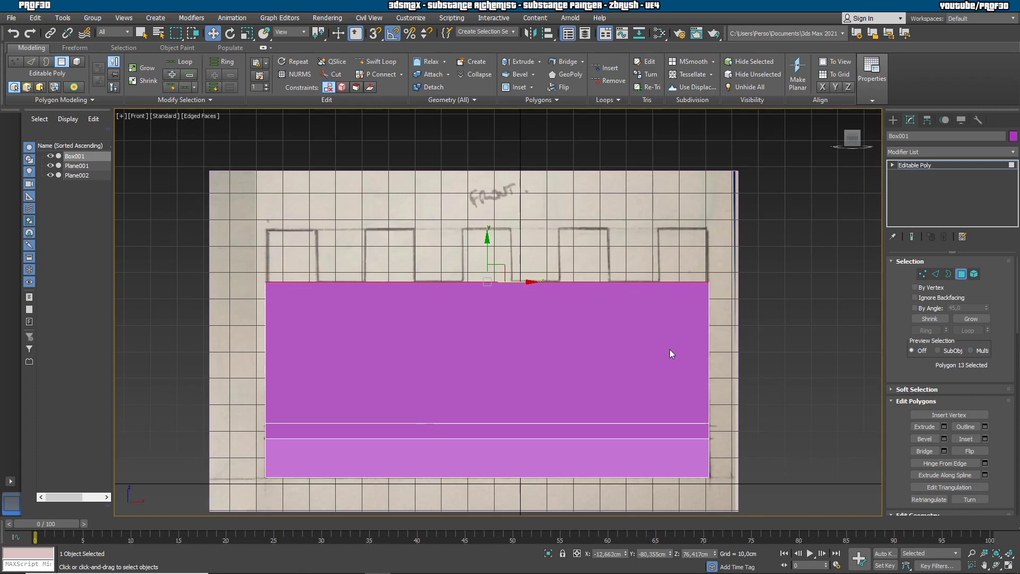
key(F4)
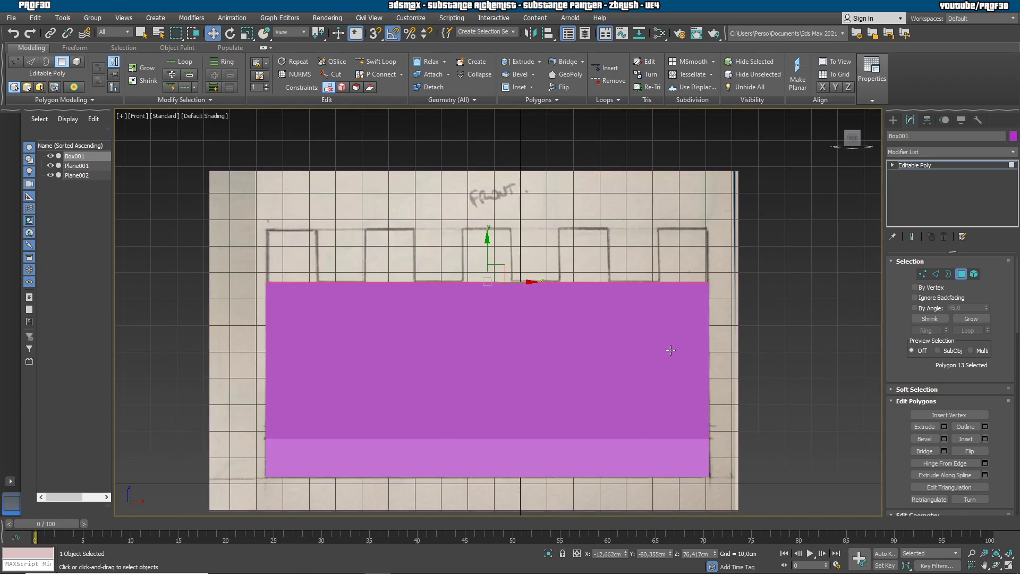
key(l)
key(F4)
key(f)
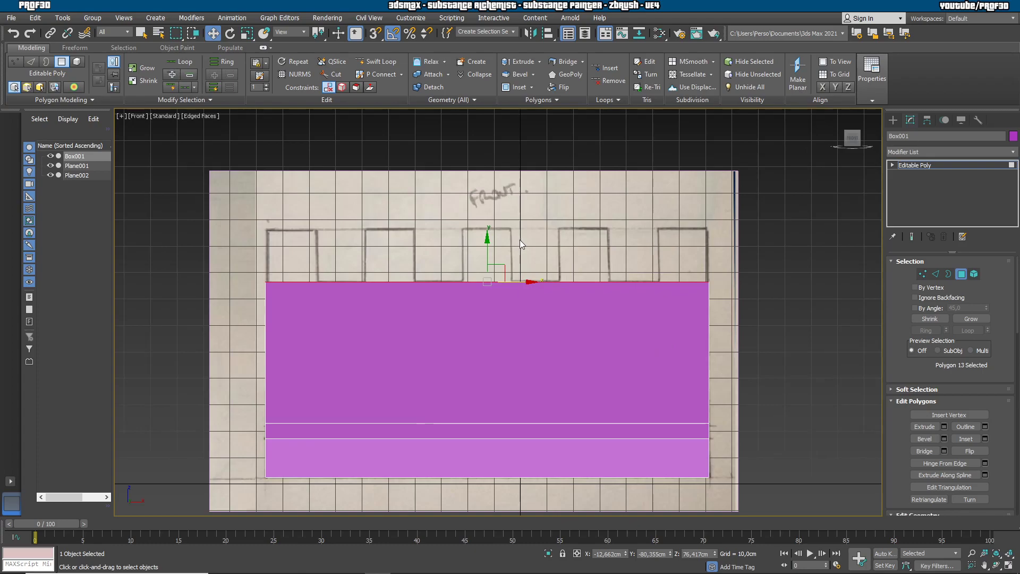
Add eight vertical Swift Loops across the wall, each aligned with a merlon side line in the front sketch
scroll(520, 241, up, 3)
middle_drag(380, 253, 395, 248)
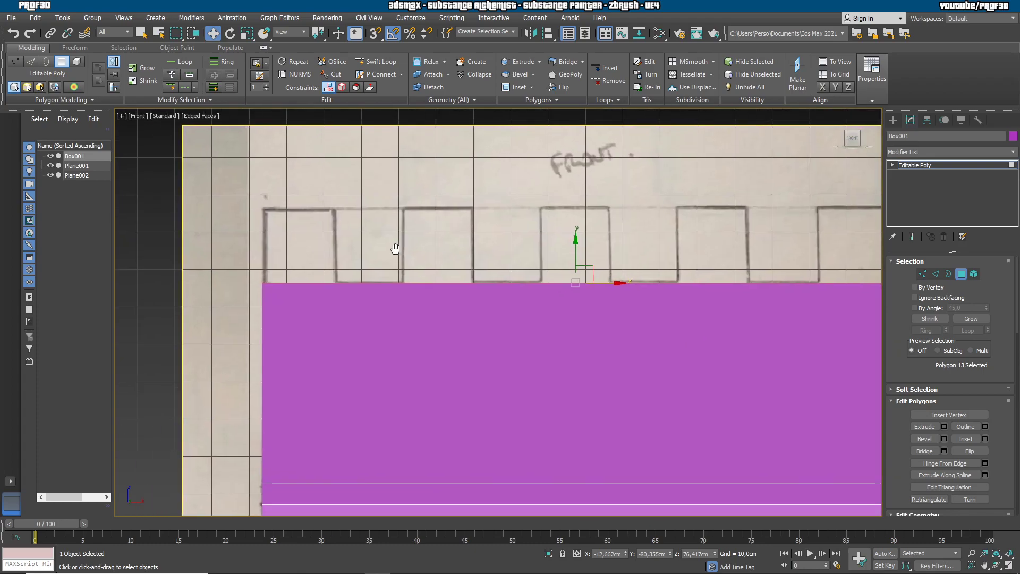
click(378, 61)
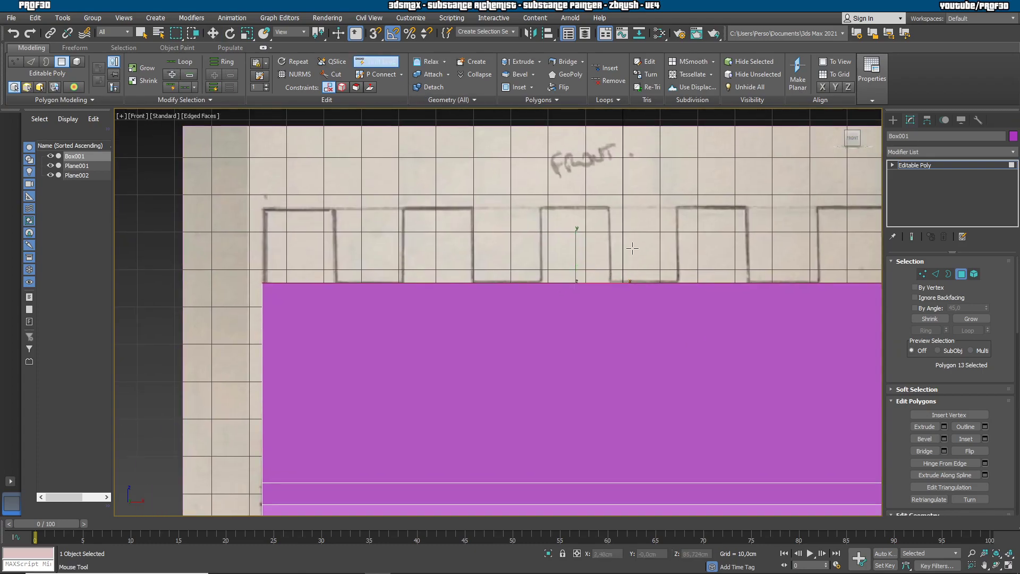
click(336, 299)
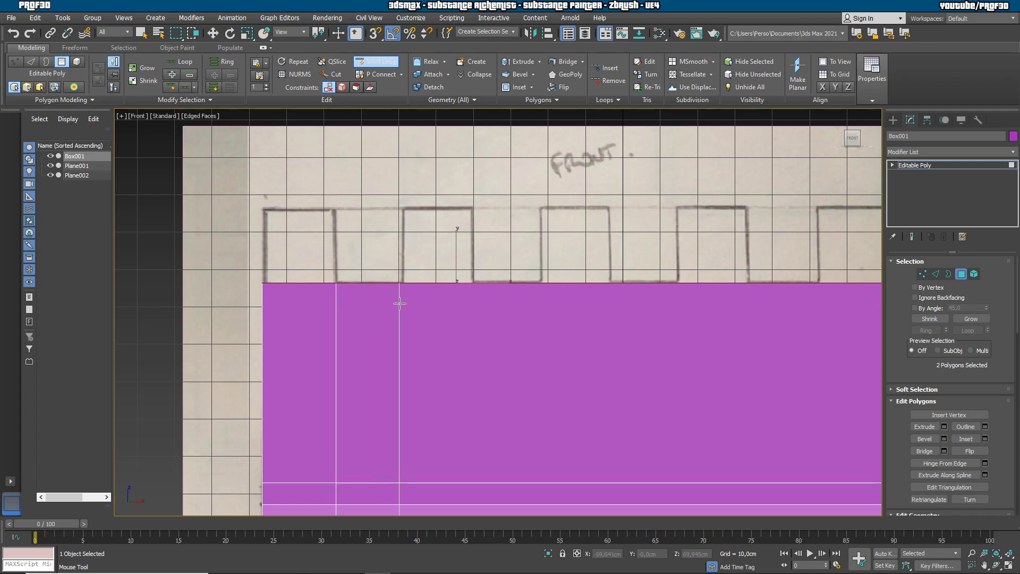
click(402, 300)
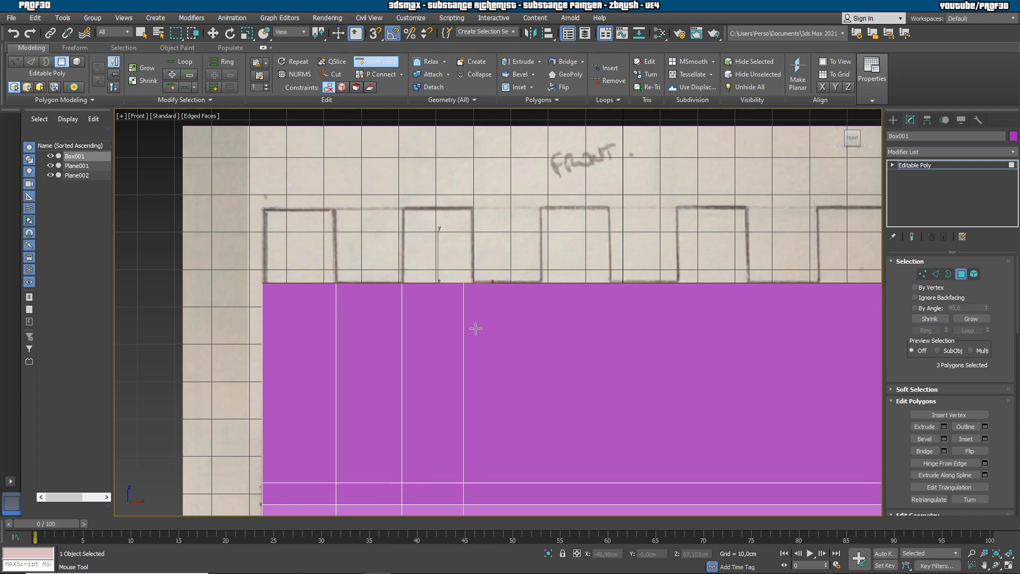
click(473, 303)
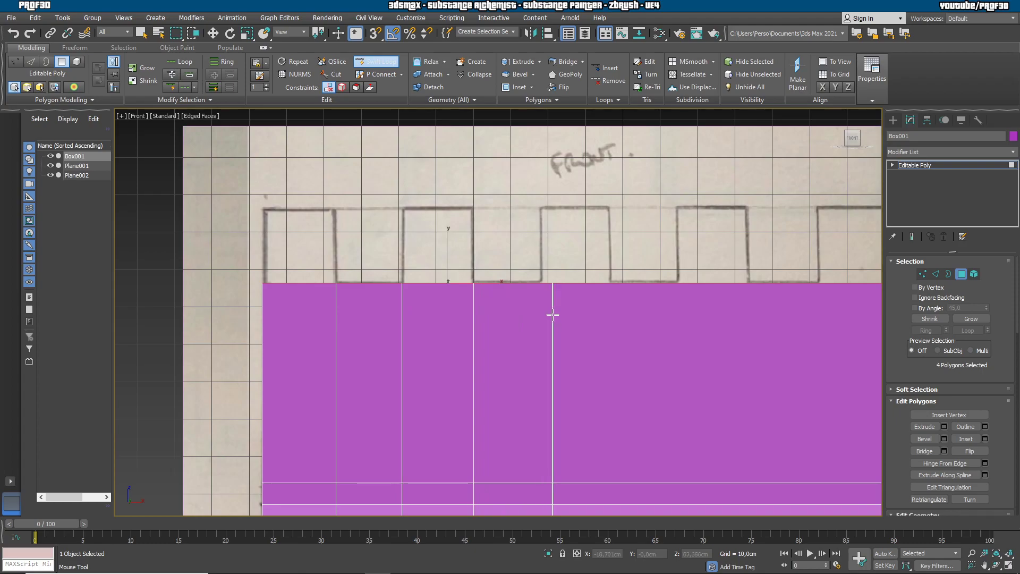
click(540, 285)
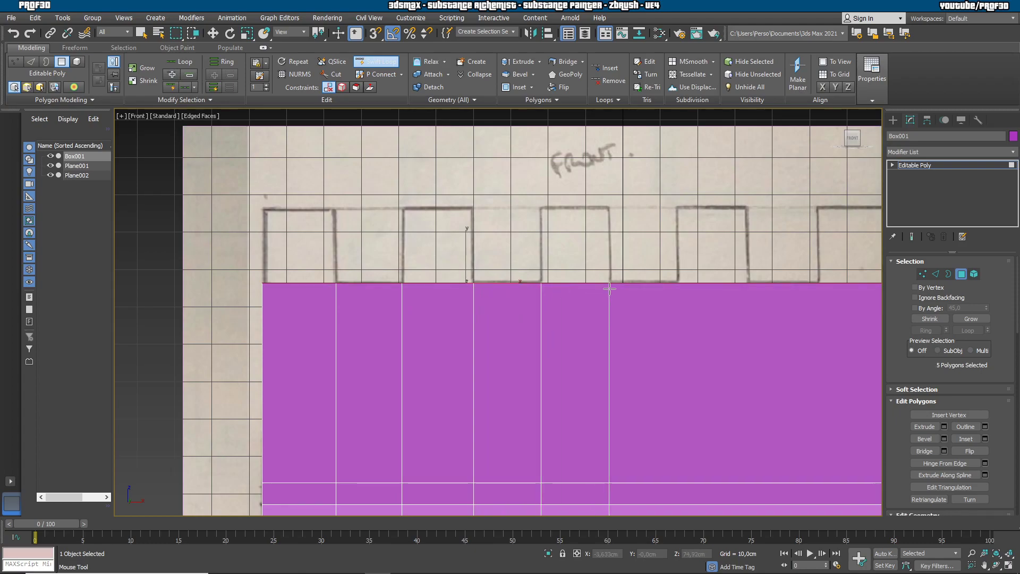
click(610, 289)
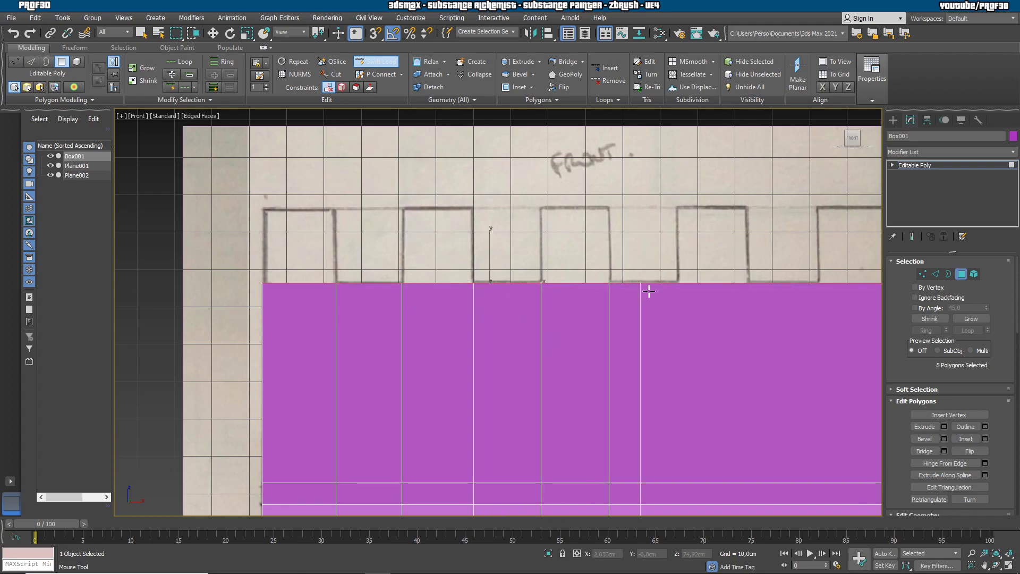
click(678, 290)
click(748, 293)
click(819, 292)
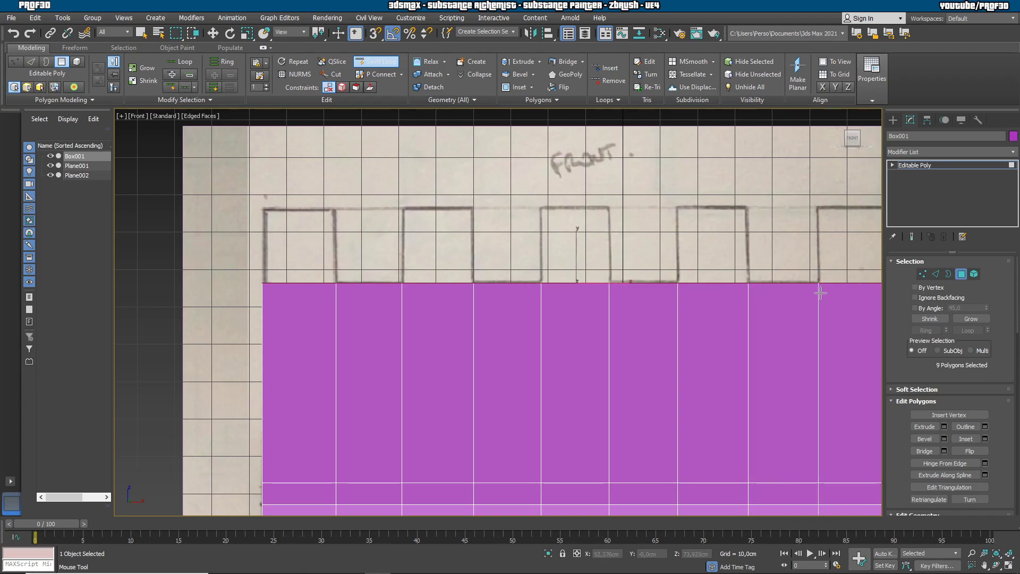
middle_drag(745, 343, 524, 327)
scroll(524, 327, down, 2)
right_click(664, 359)
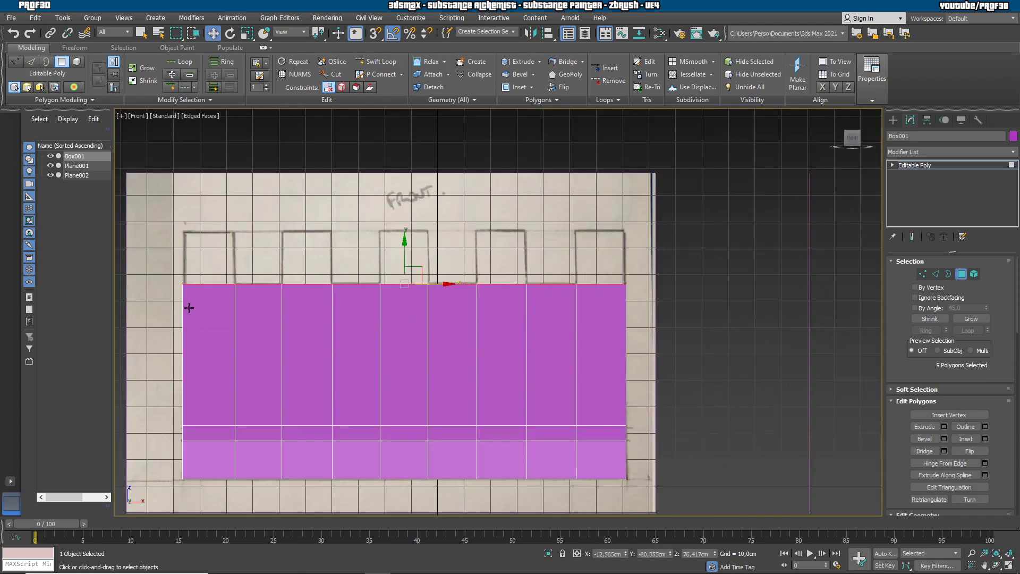
Select five alternate polygons on the wall's top, starting and ending at the outer ends, for the merlons
alt+middle_drag(340, 310, 372, 326)
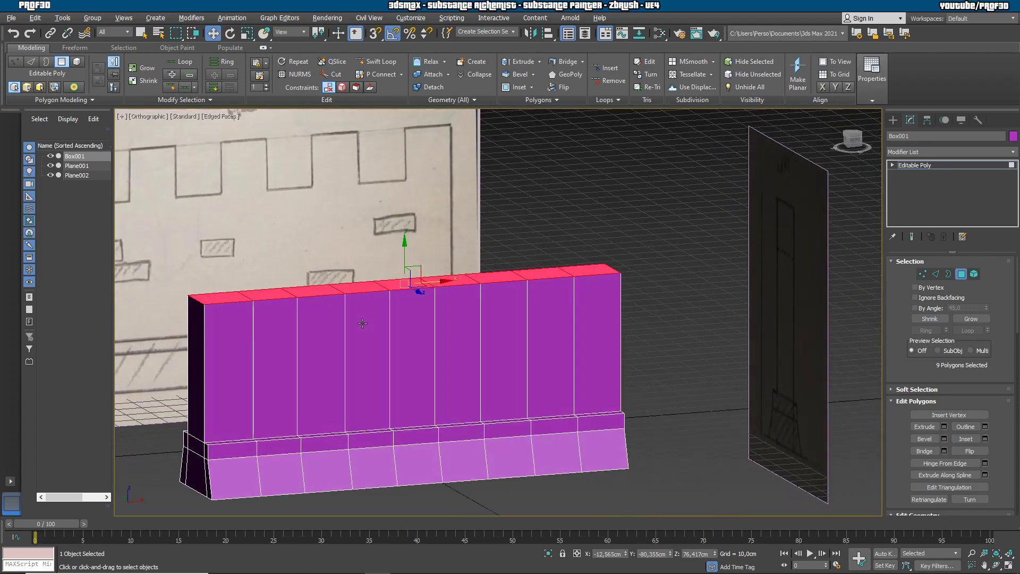
click(223, 297)
ctrl+click(313, 291)
ctrl+click(404, 284)
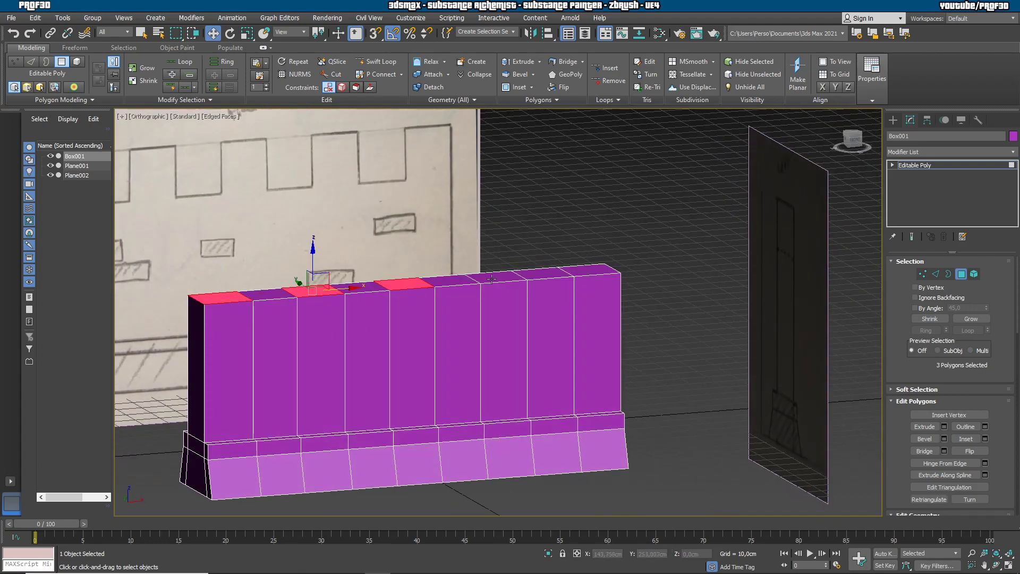
ctrl+click(496, 277)
ctrl+click(595, 272)
click(222, 298)
click(404, 284)
alt+middle_drag(707, 374, 587, 285)
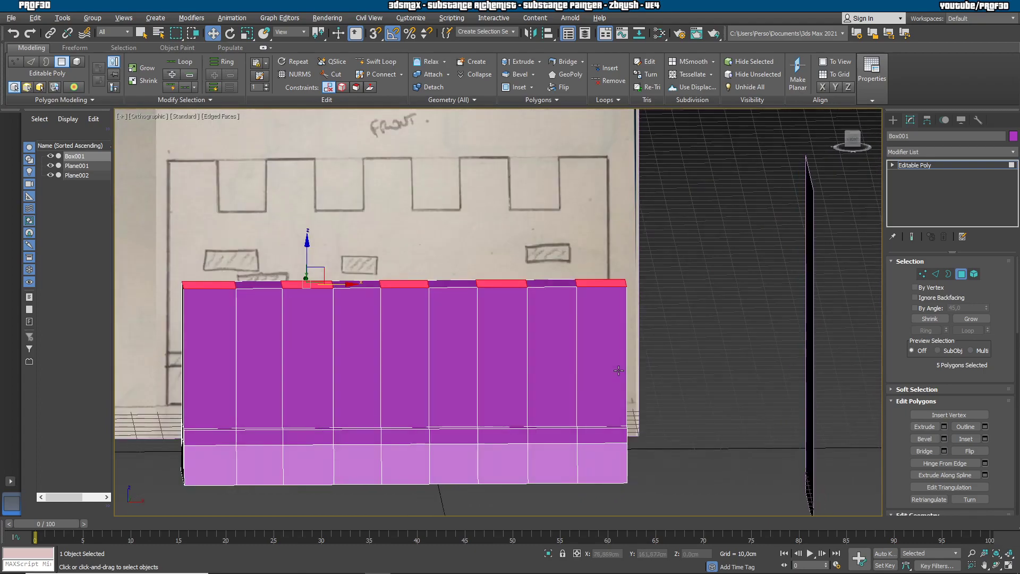
alt+middle_drag(740, 380, 612, 370)
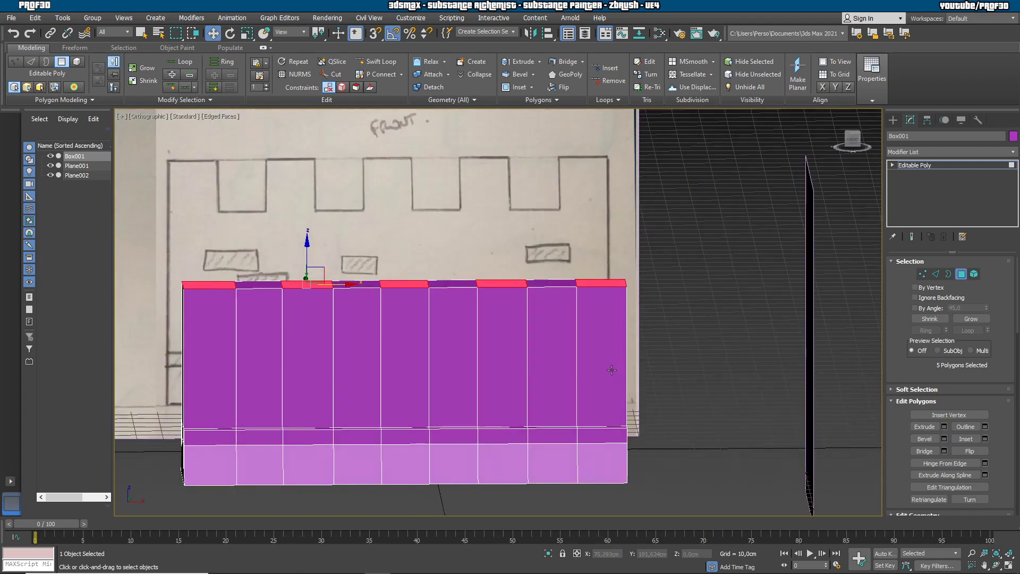
Extrude the five selected top polygons 20.197 cm, up to the merlon tops in the front sketch
key(f)
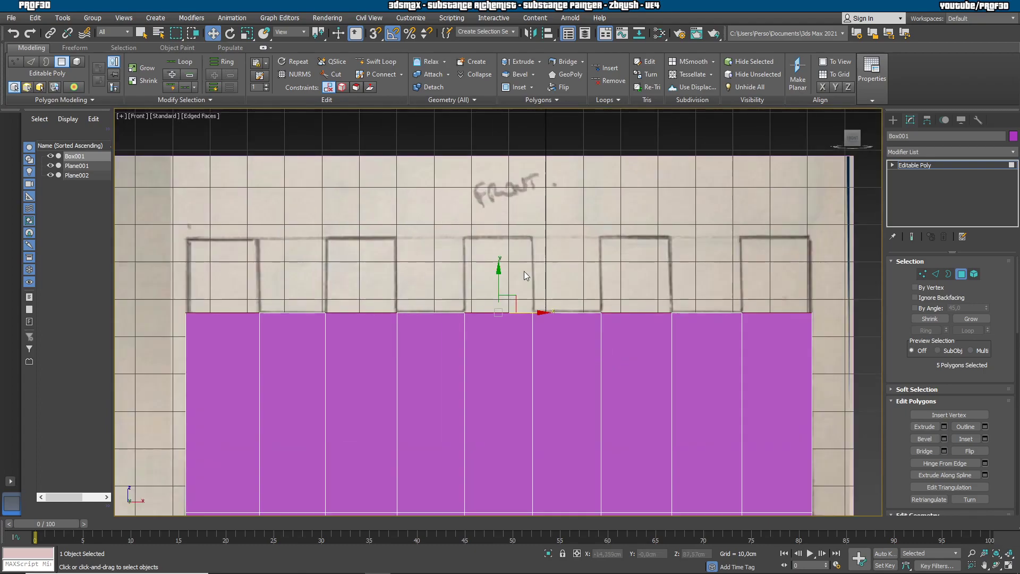
click(944, 427)
drag(506, 333, 551, 456)
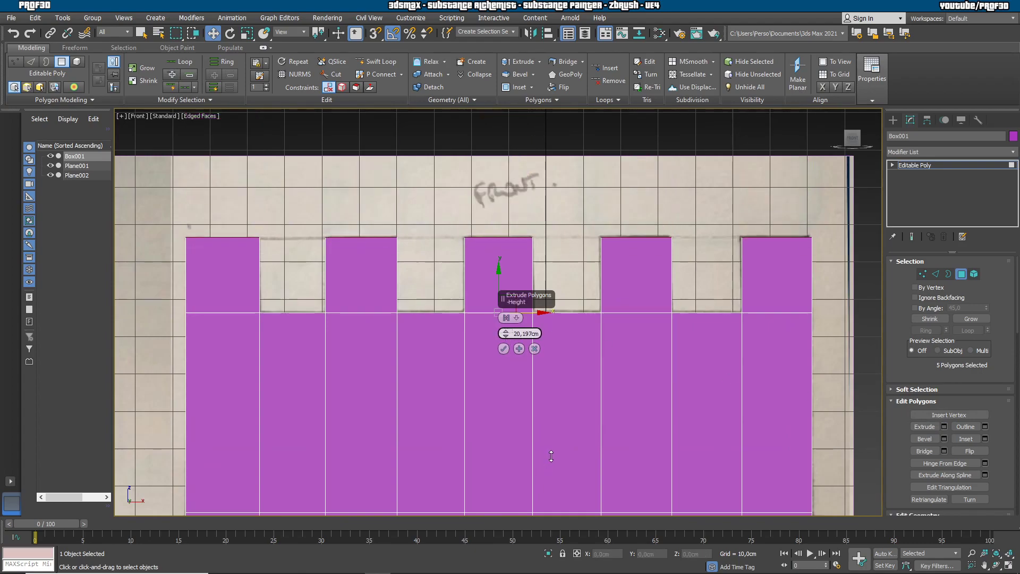
click(504, 349)
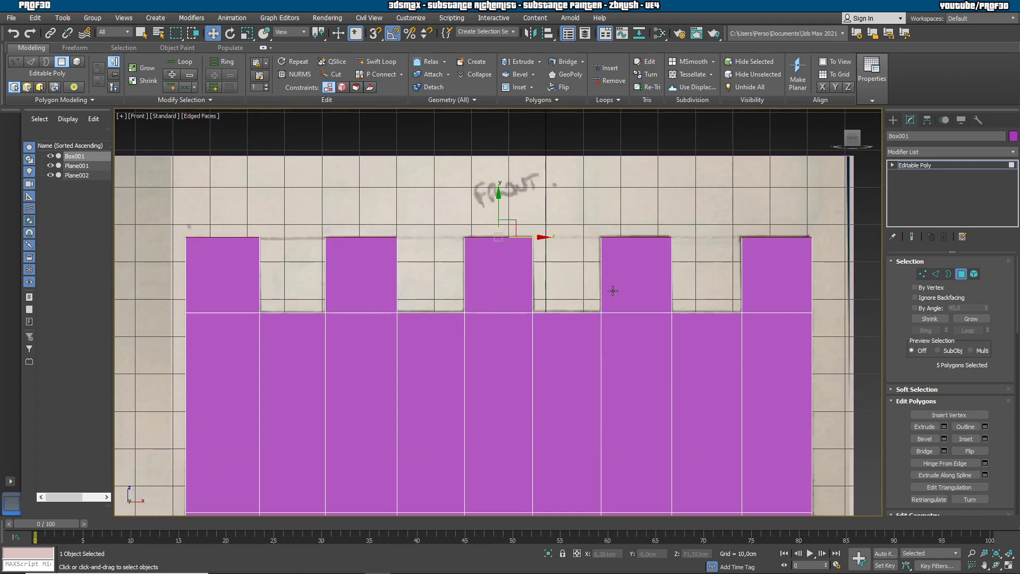
Clear the polygon selection and inspect the crenellated wall in 3D beside the front sketch's brick details
middle_drag(631, 205, 589, 189)
scroll(587, 197, down, 3)
alt+middle_drag(485, 308, 480, 329)
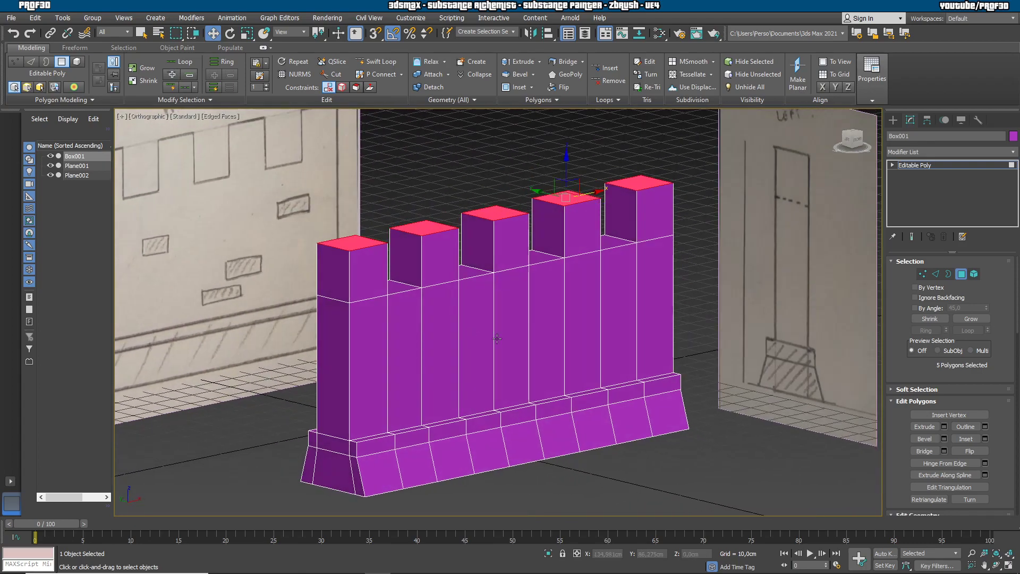
click(764, 453)
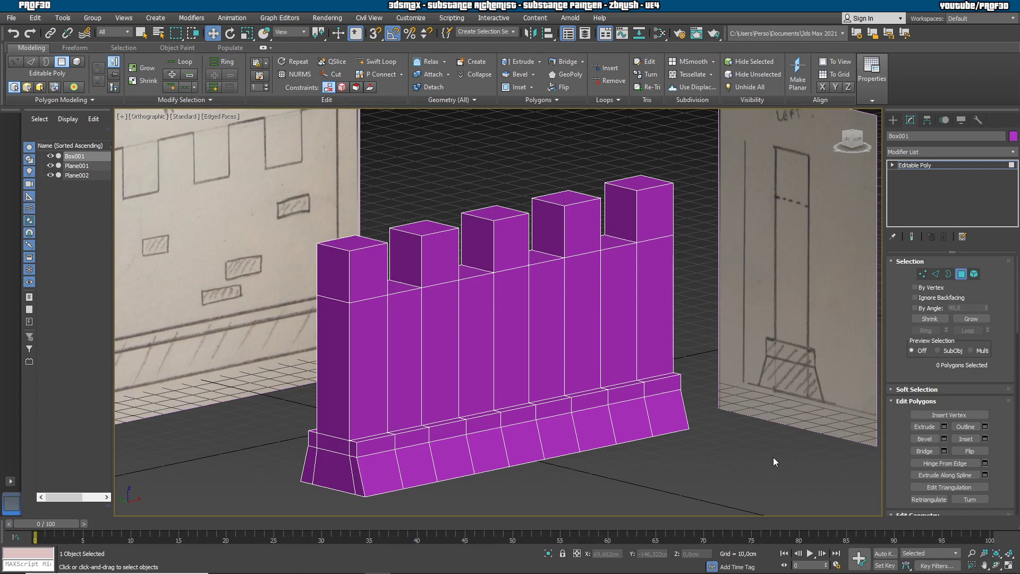
middle_drag(381, 377, 605, 369)
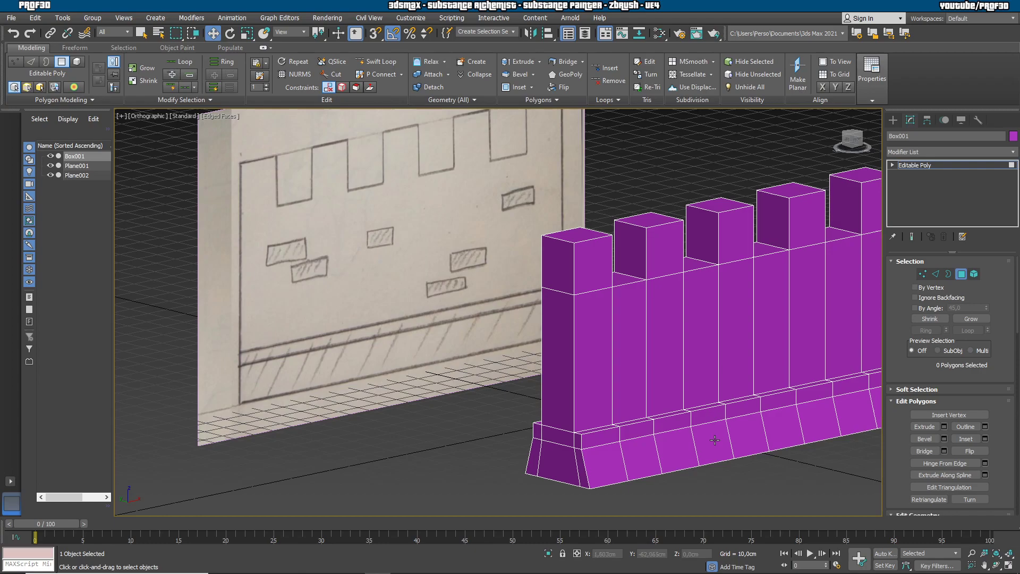
Show the castle wall see-through over the sketch in the front view
middle_drag(613, 377, 464, 375)
key(f)
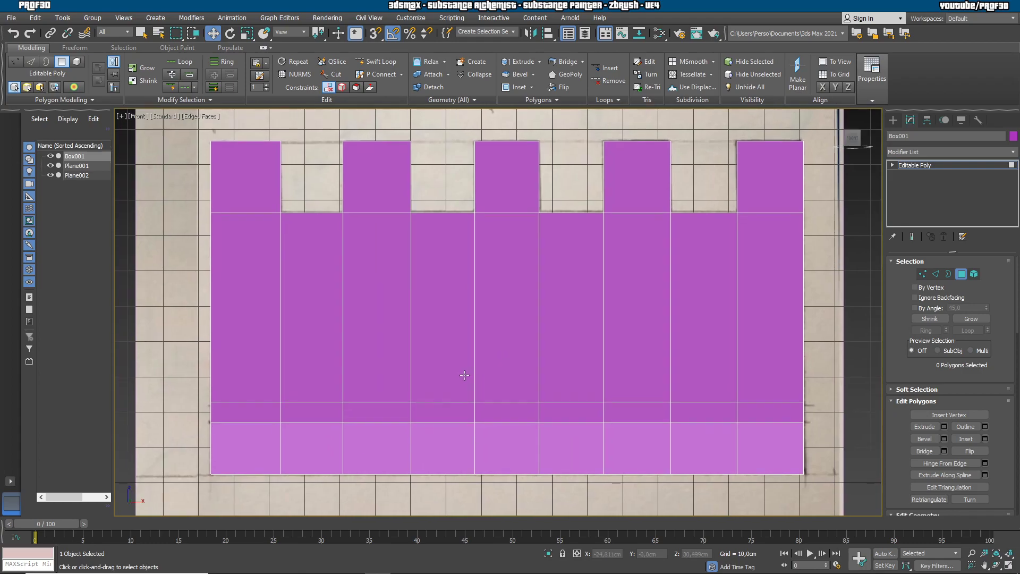
key(alt+x)
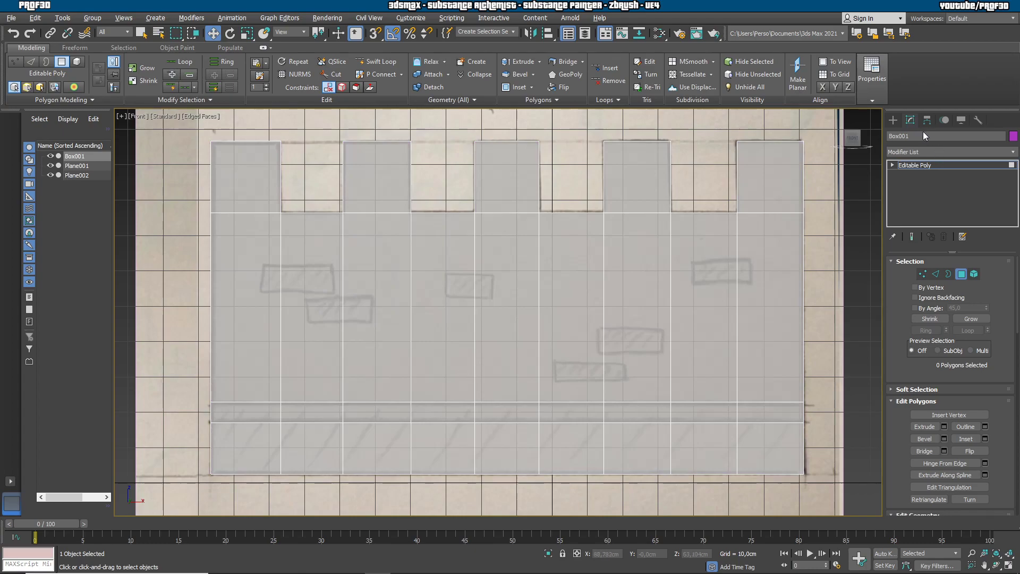
With AutoGrid enabled, draw a box about 19.9 by 8.1 cm and 1.95 cm high on the wall over the leftmost sketched brick
click(895, 119)
click(929, 184)
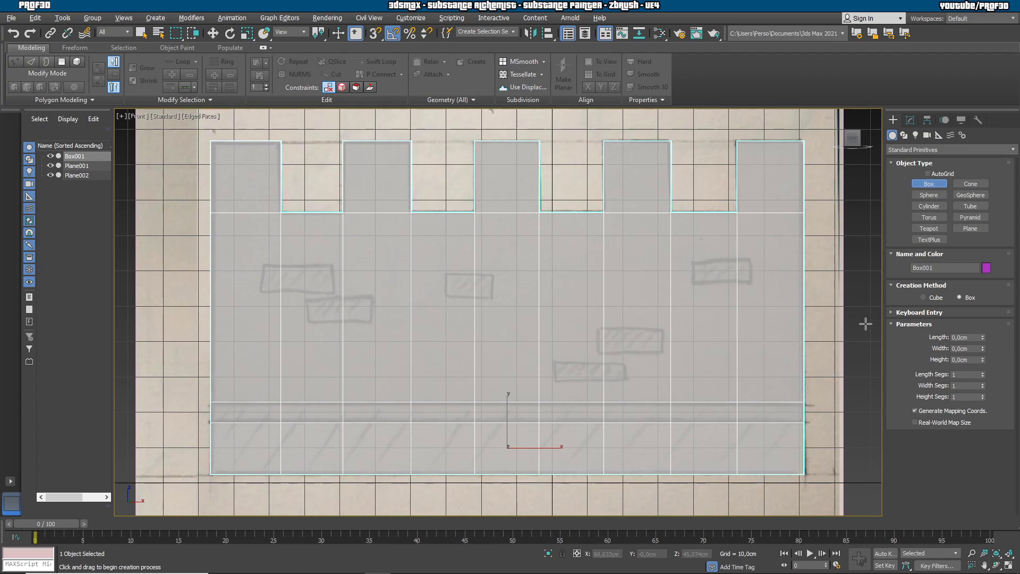
click(928, 173)
middle_drag(272, 317, 453, 335)
scroll(508, 342, up, 2)
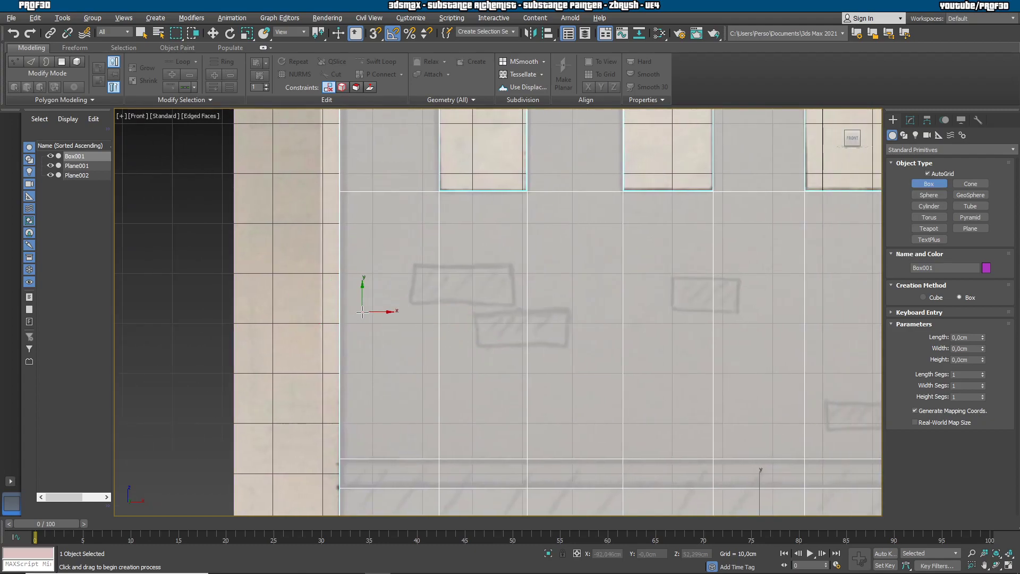
alt+middle_drag(369, 315, 554, 299)
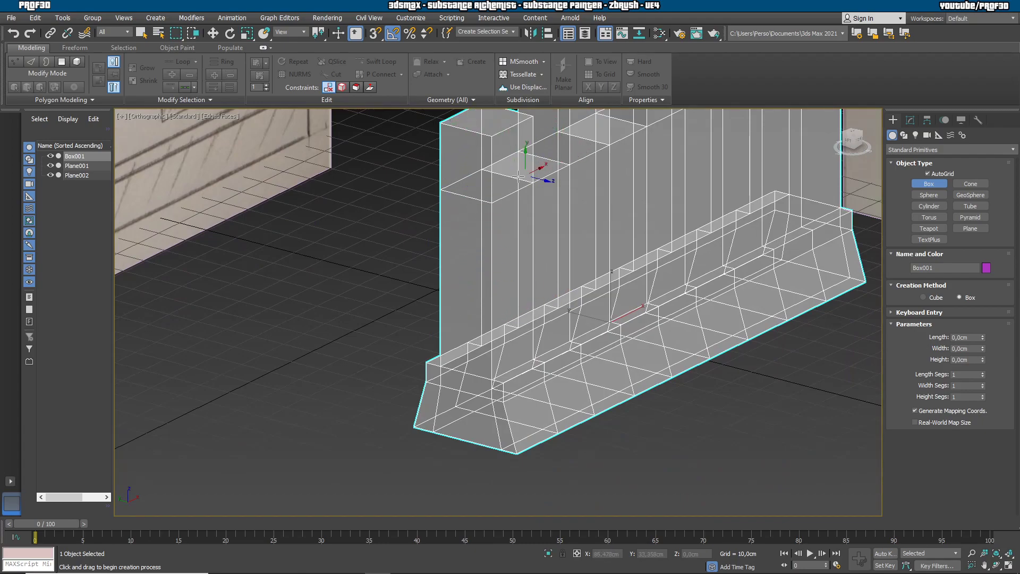
alt+middle_drag(475, 278, 421, 302)
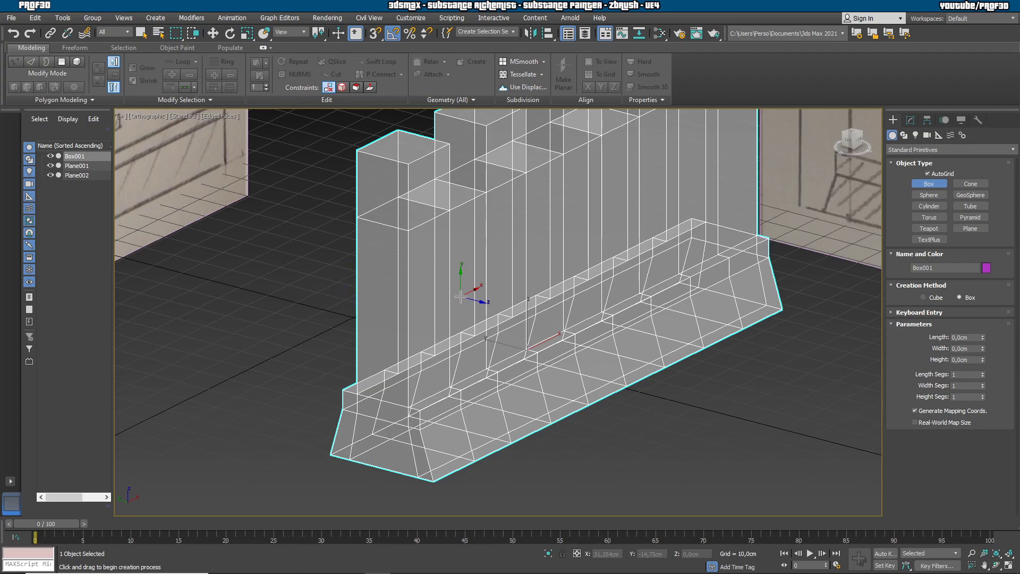
middle_drag(497, 272, 449, 285)
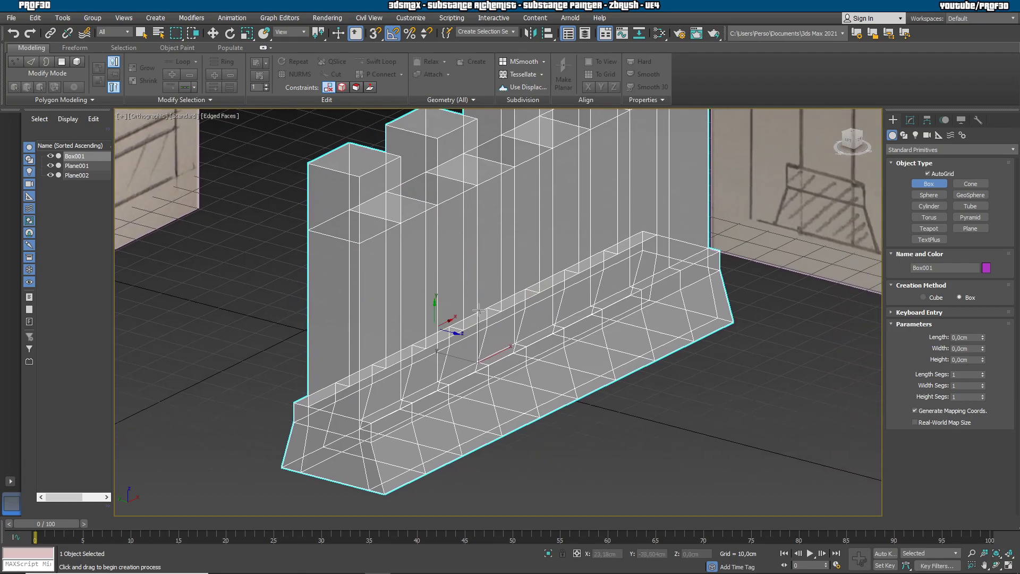
key(f)
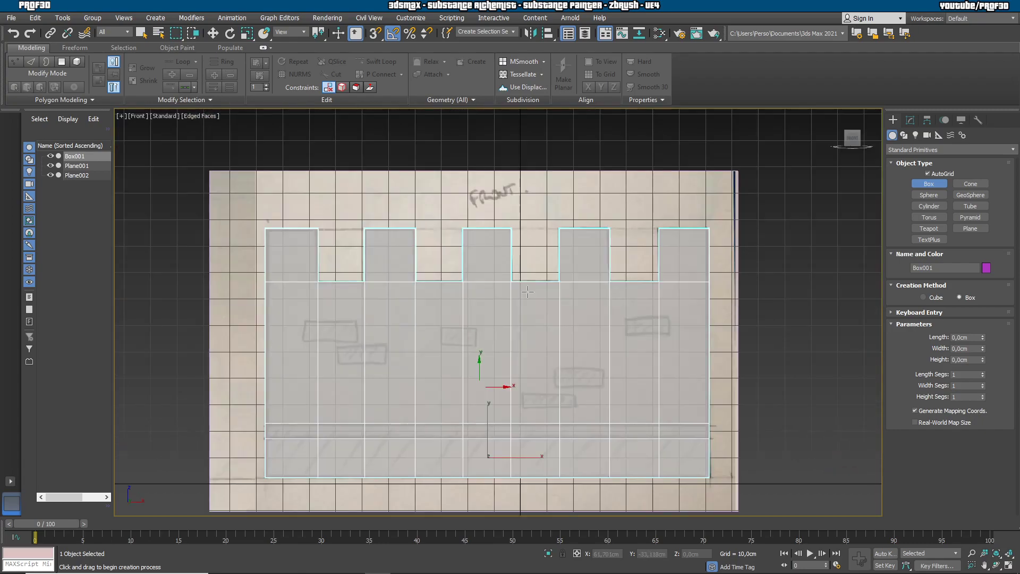
scroll(477, 371, up, 6)
middle_drag(724, 352, 607, 335)
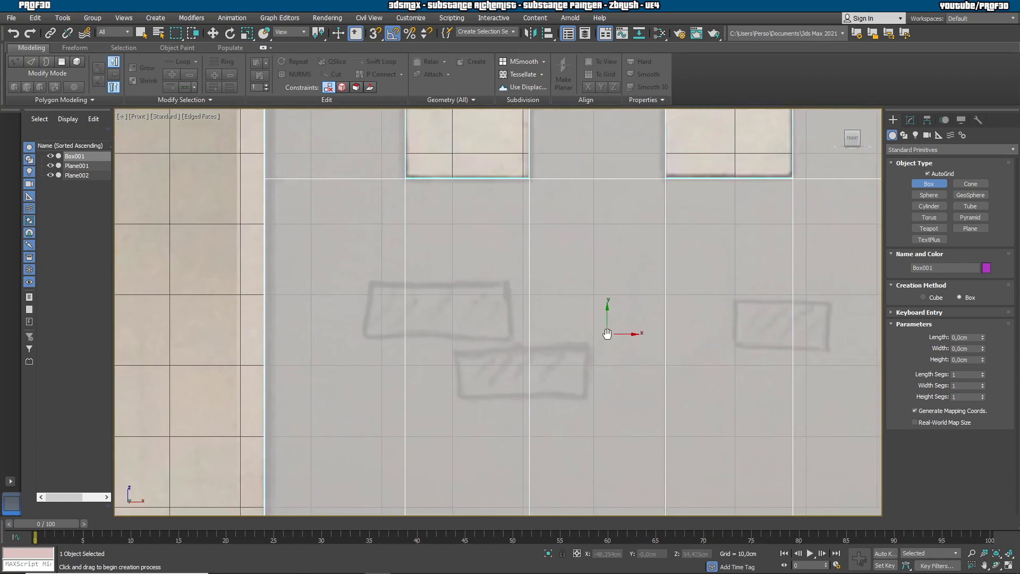
drag(370, 281, 511, 338)
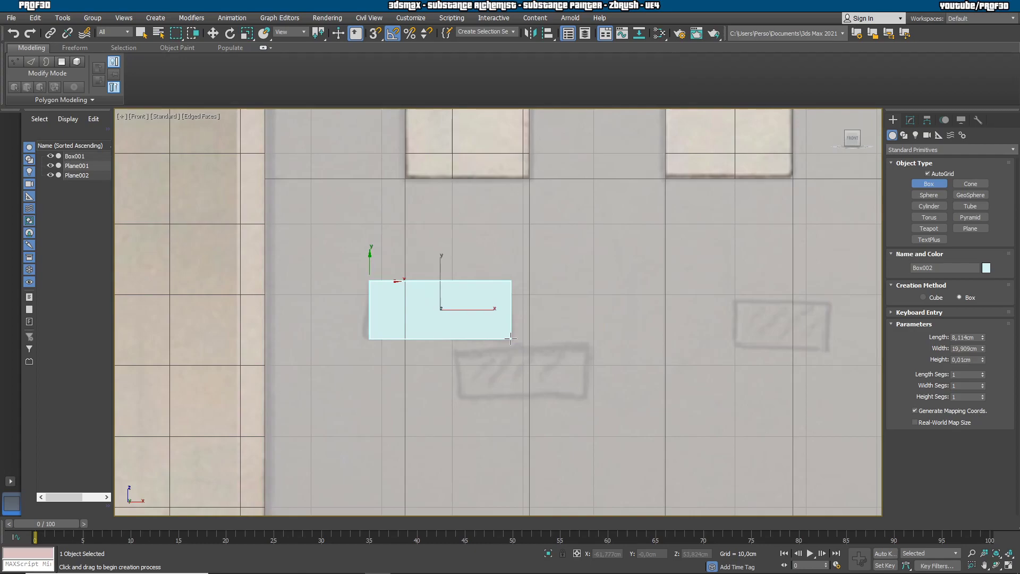
click(511, 338)
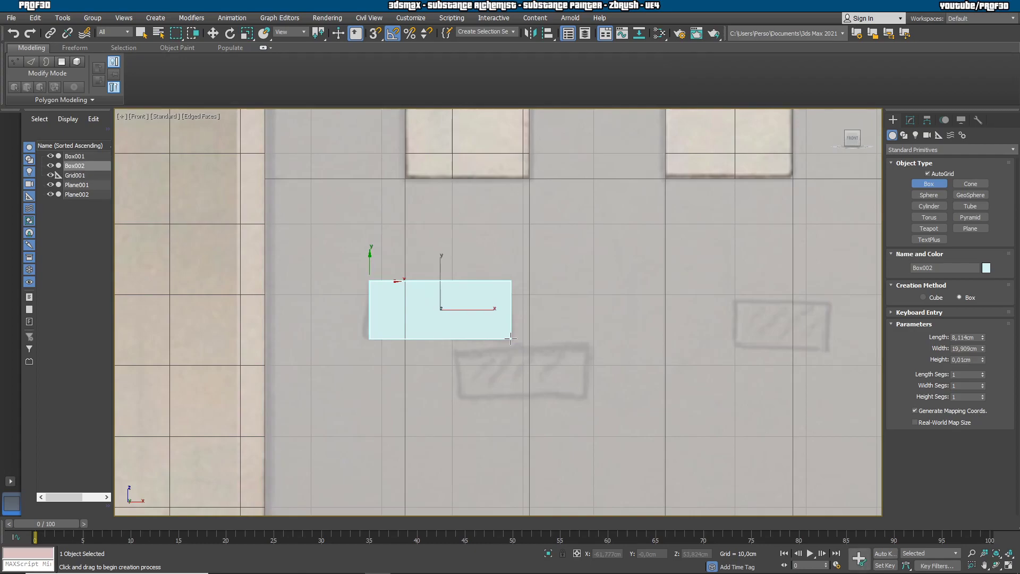
click(506, 325)
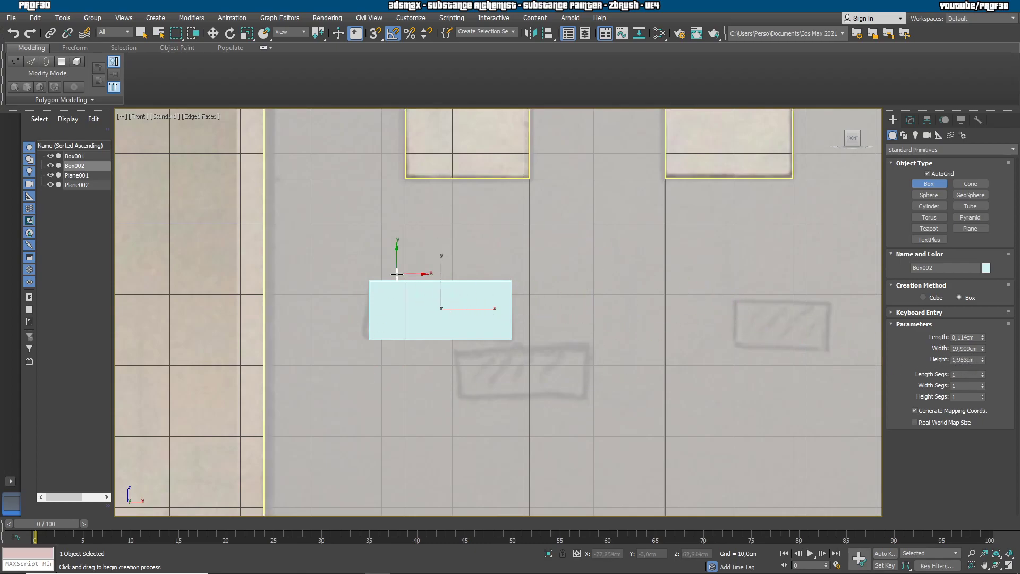
Increase the brick box's height to 2.442 cm and return to the front view
alt+middle_drag(386, 276, 586, 302)
drag(983, 360, 933, 346)
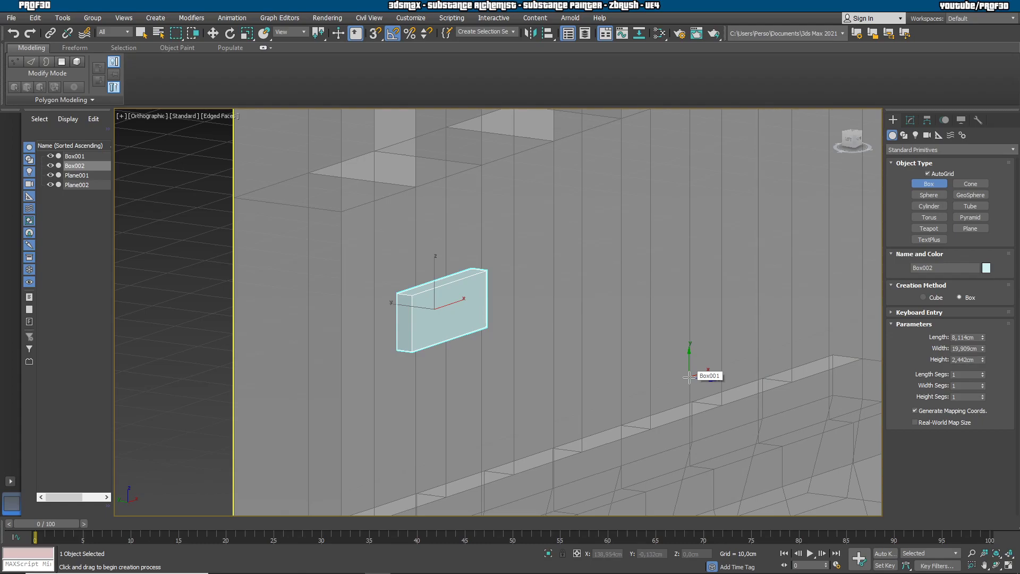
alt+middle_drag(647, 368, 572, 347)
key(f)
scroll(574, 340, down, 5)
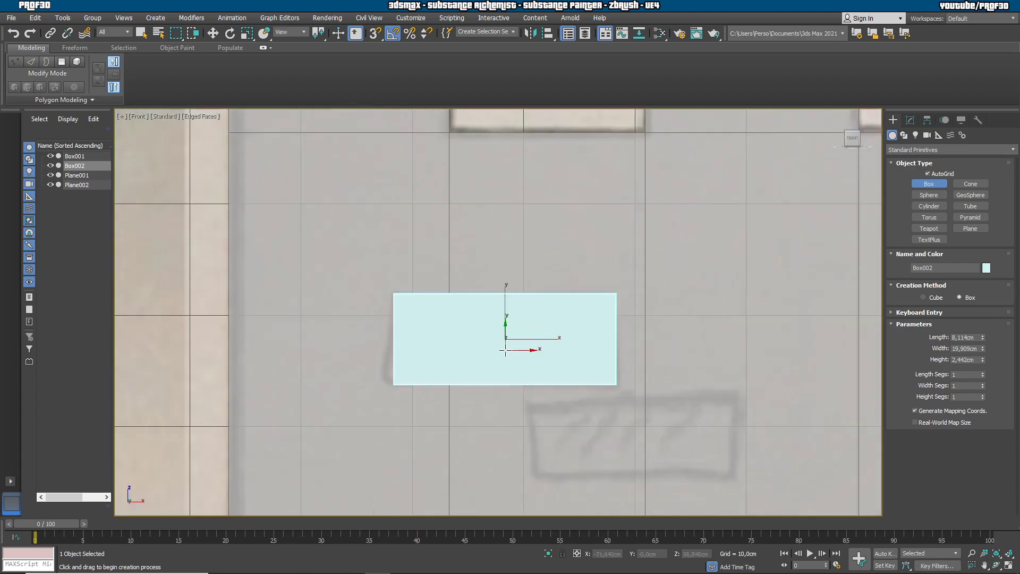
Make the brick box see-through and convert it to an Editable Poly
scroll(574, 340, up, 2)
key(alt+x)
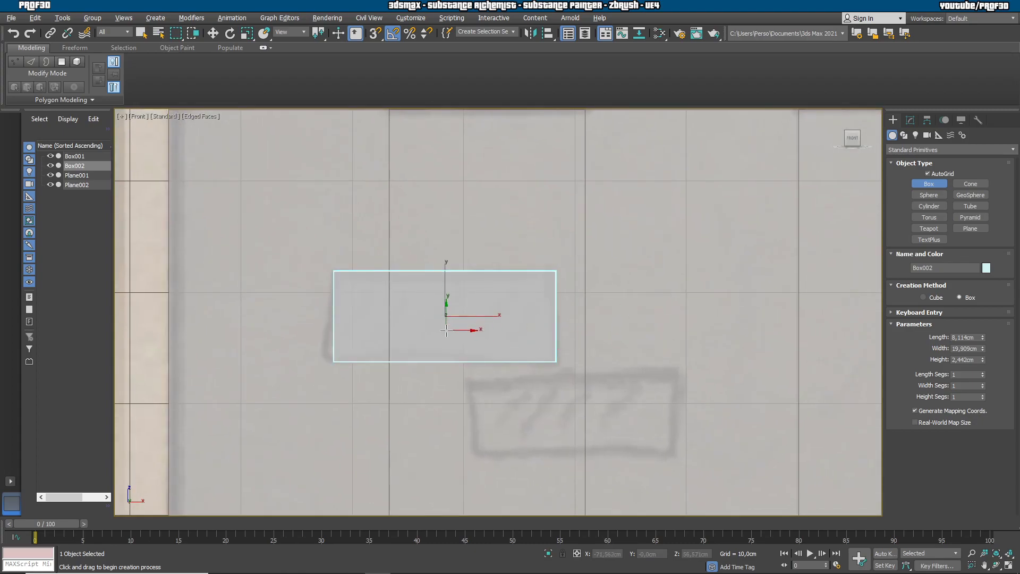
click(910, 120)
right_click(913, 168)
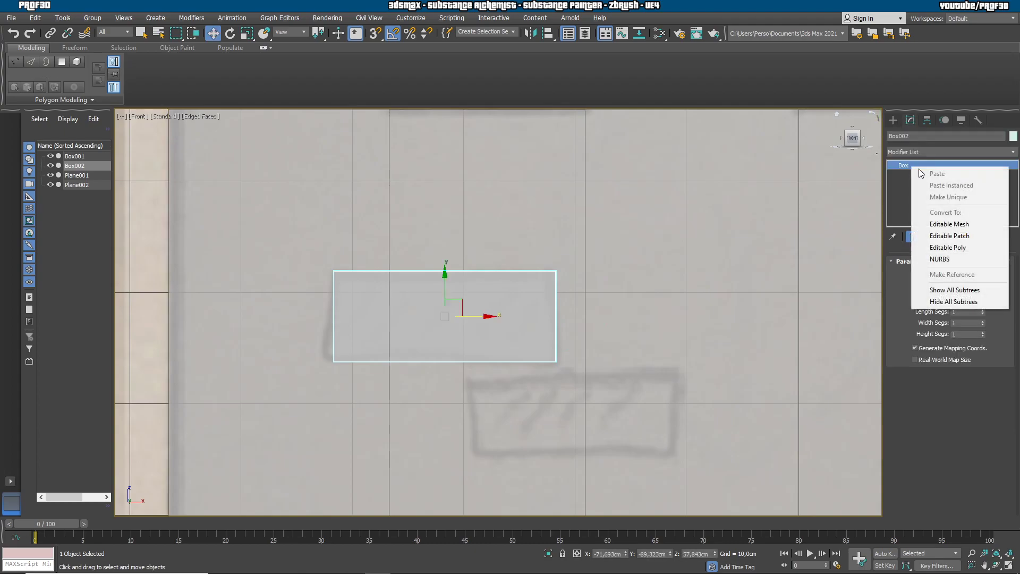
click(970, 245)
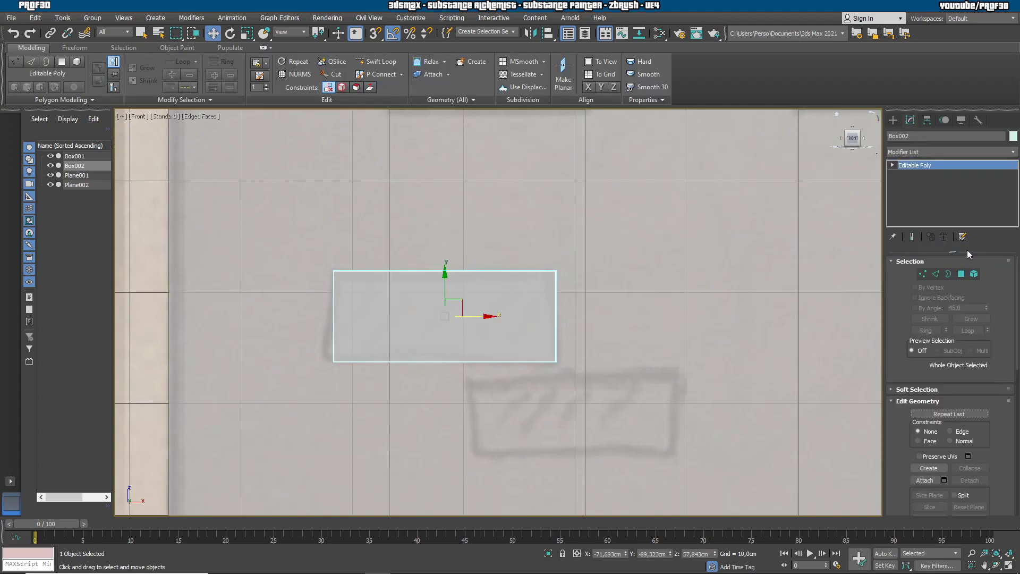
Move the brick's four corner vertex pairs onto the corners of the leftmost sketched brick
click(923, 275)
drag(314, 346, 354, 360)
drag(321, 255, 348, 257)
drag(523, 245, 567, 256)
drag(548, 375, 577, 349)
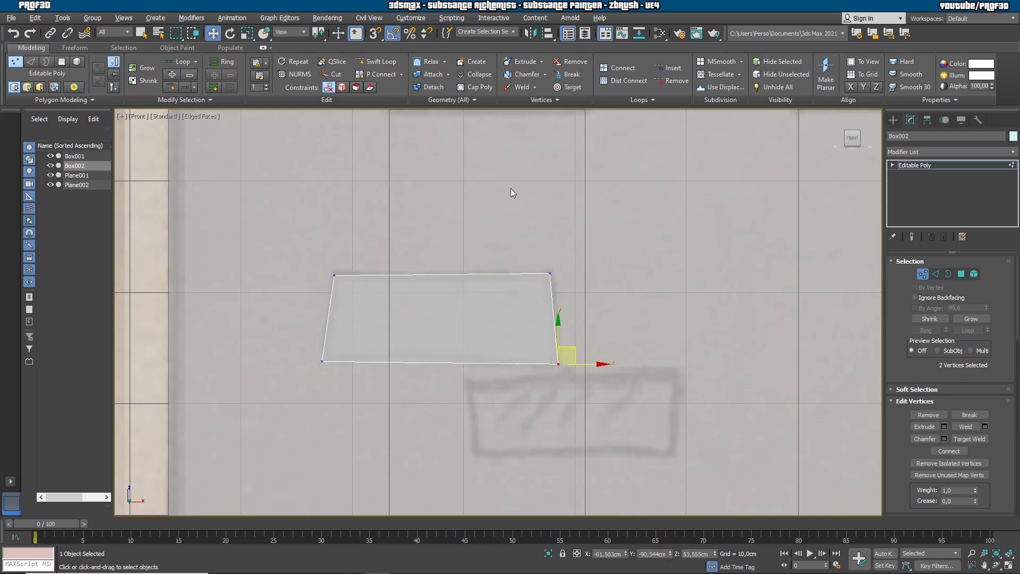
Add one vertical and one horizontal Swift Loop through the middle of the brick
click(376, 62)
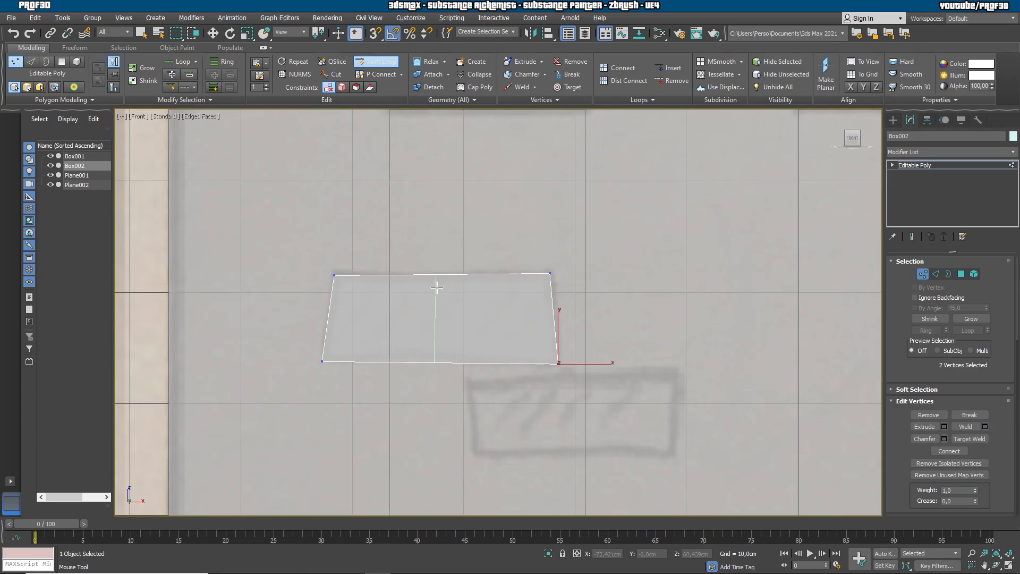
click(444, 288)
click(447, 318)
right_click(610, 317)
Adjust the brick's mid-edge vertices to follow the uneven outline of the sketched brick
drag(539, 337, 583, 318)
drag(388, 256, 460, 291)
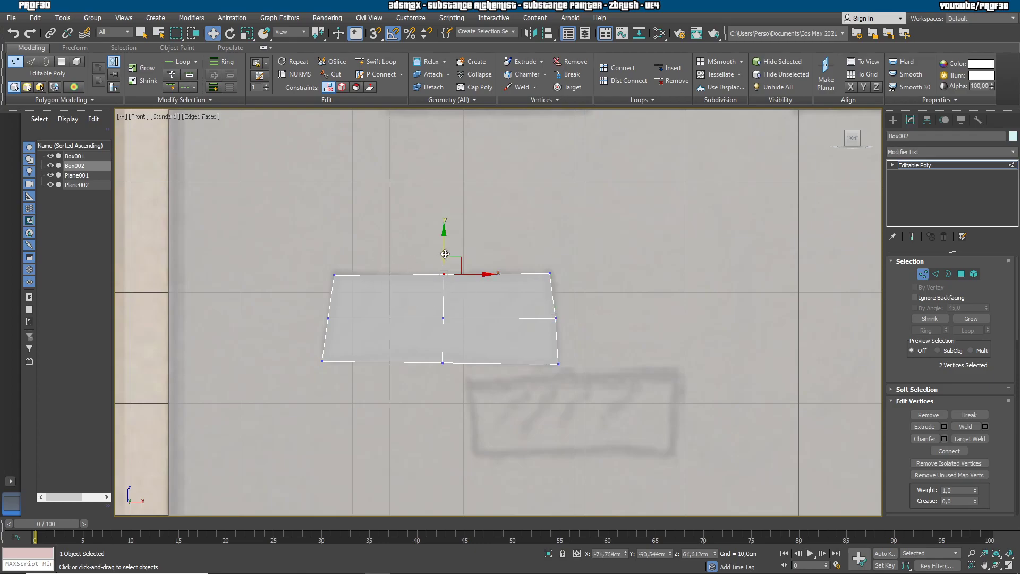
drag(359, 333, 354, 327)
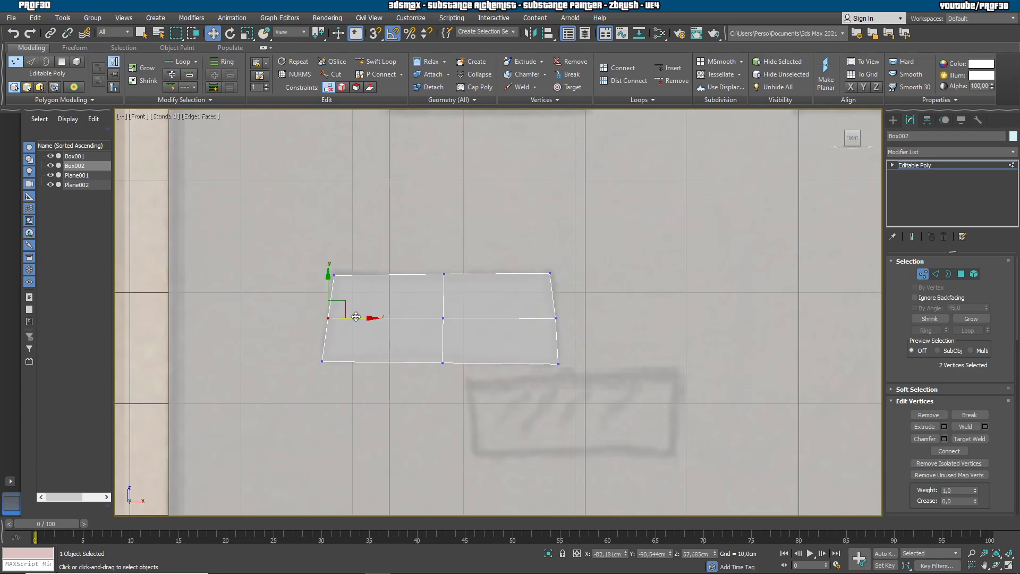
drag(441, 336, 441, 331)
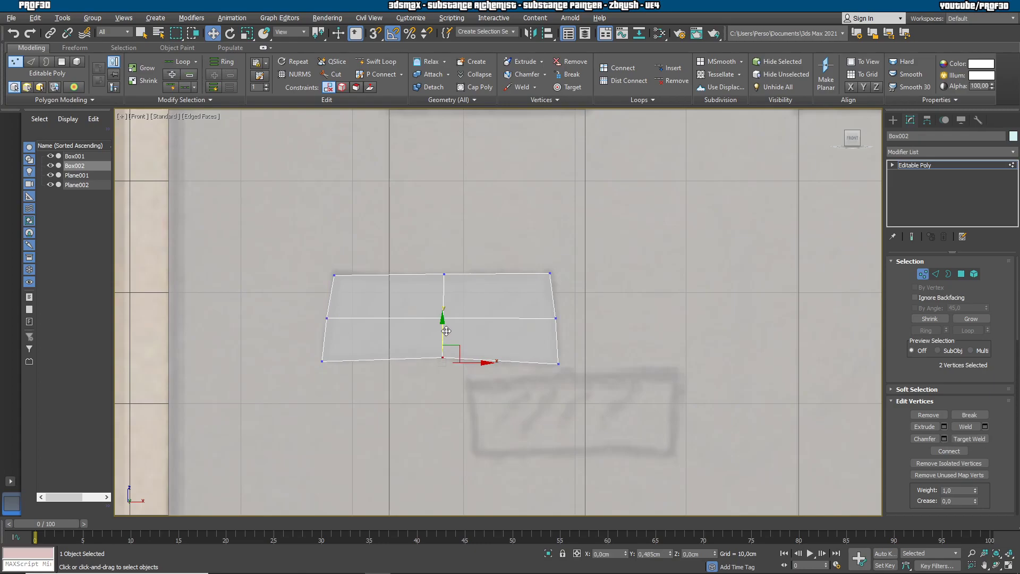
Copy the brick onto the sketched brick just below and to the right of it
click(893, 120)
middle_drag(553, 302, 532, 279)
scroll(532, 278, down, 5)
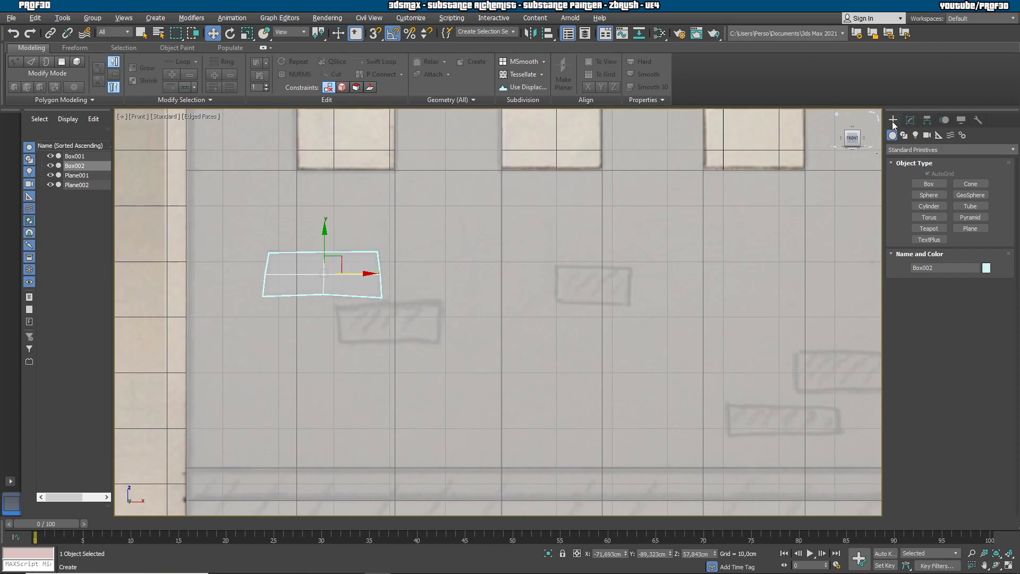
scroll(391, 296, up, 2)
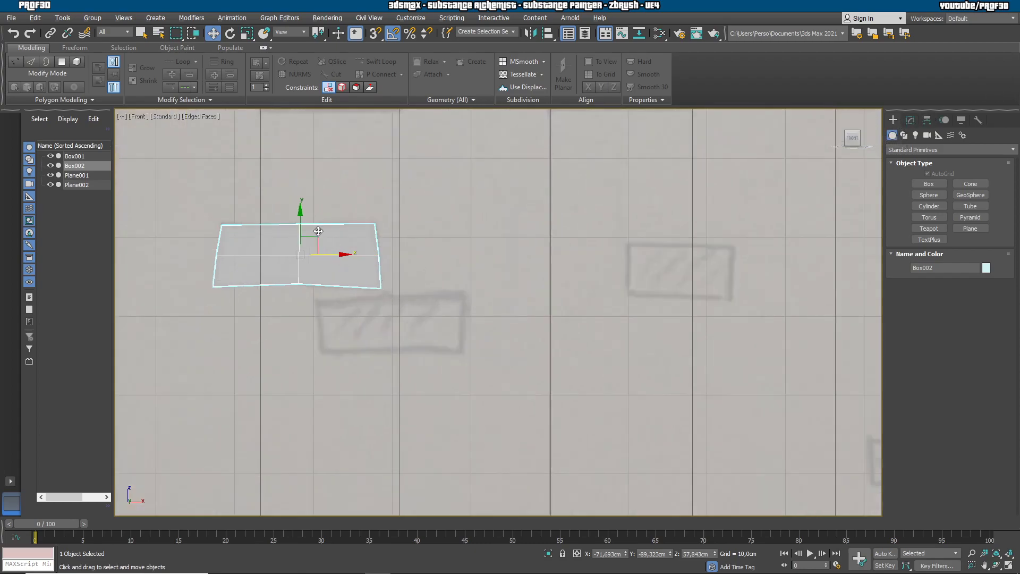
shift+drag(312, 236, 405, 305)
click(523, 338)
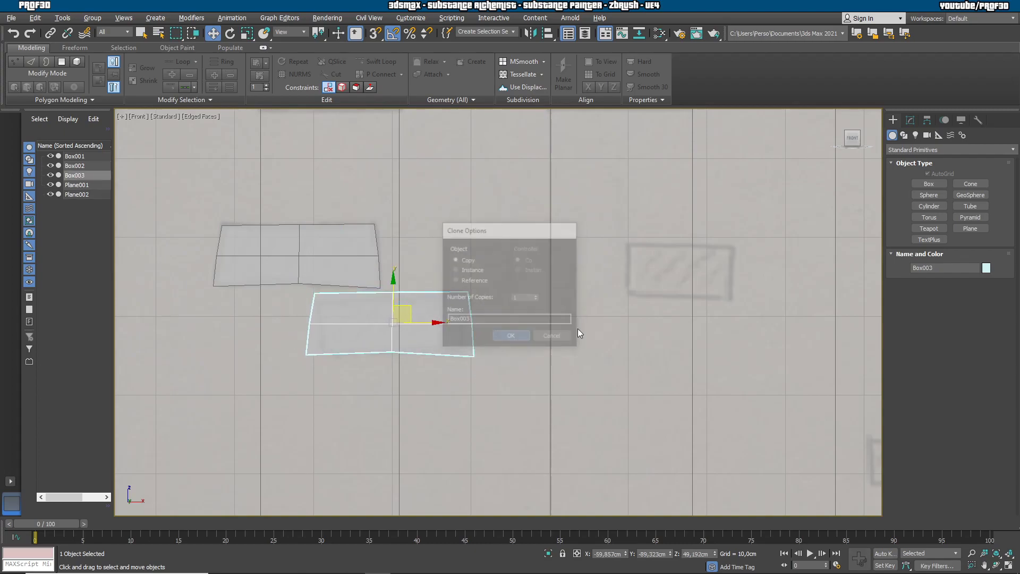
Move the second brick's left and right side vertices to match its sketched outline
click(911, 119)
click(924, 274)
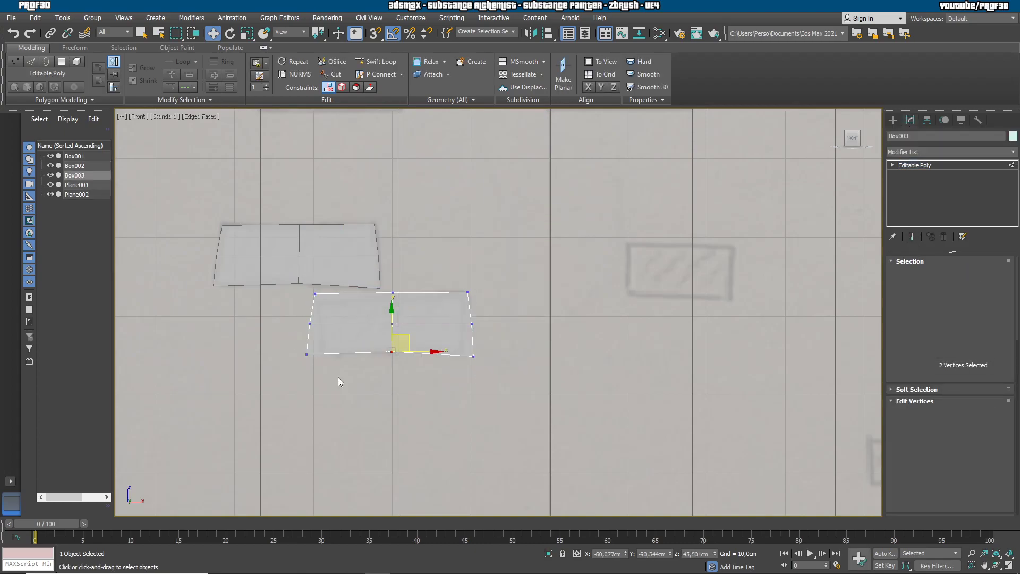
mouse_move(337, 314)
mouse_down()
mouse_move(337, 286)
mouse_move(296, 329)
mouse_move(350, 325)
mouse_up()
drag(298, 347, 345, 343)
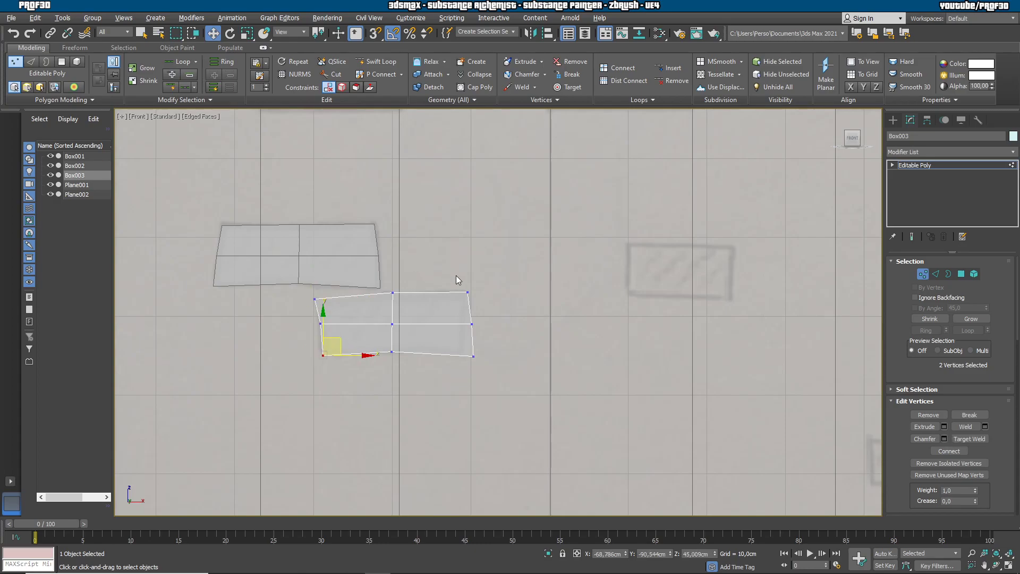
drag(461, 315, 491, 333)
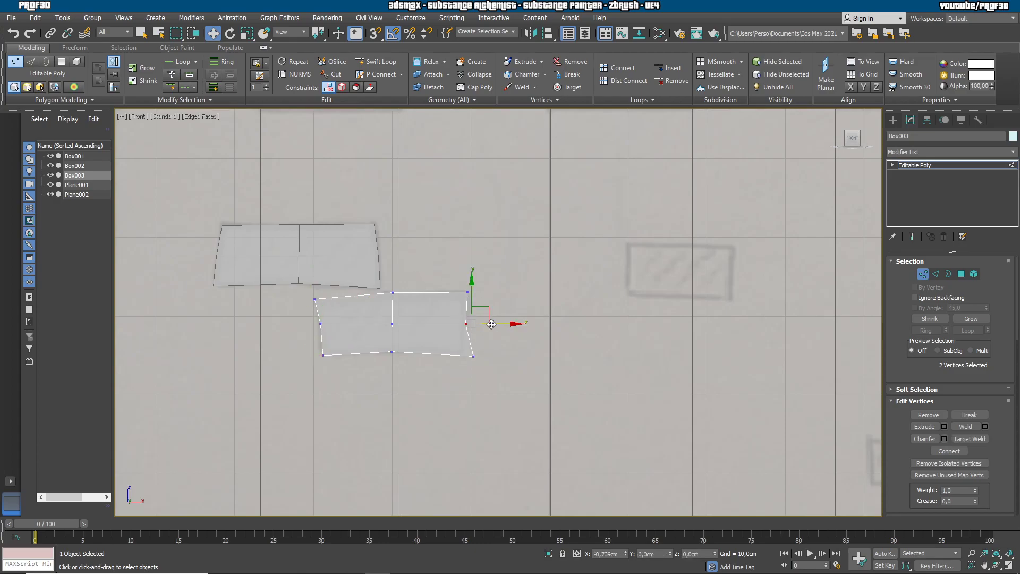
drag(454, 373, 475, 341)
Copy the second brick onto the small sketched brick near the wall's middle
click(893, 122)
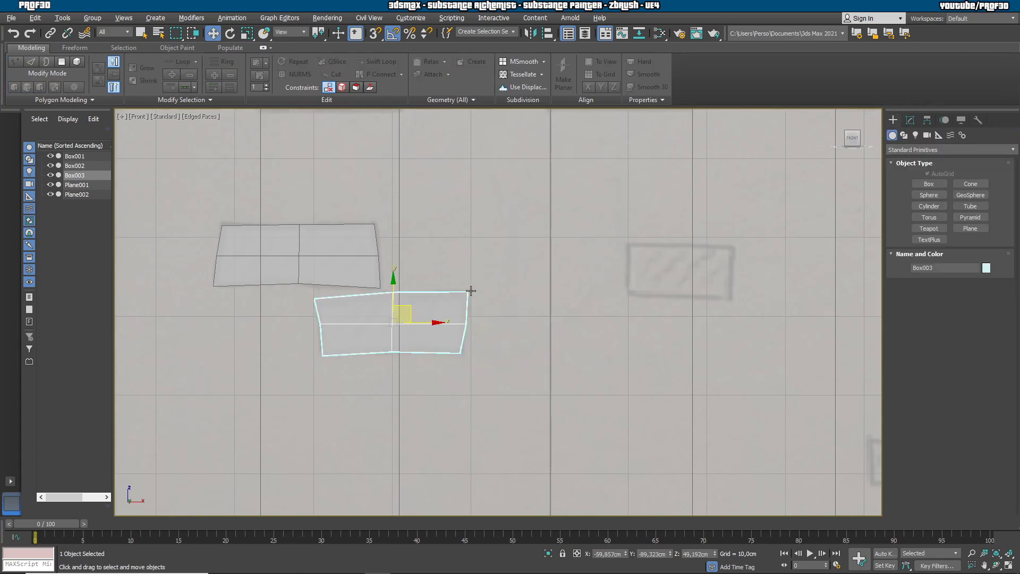
shift+drag(410, 312, 685, 261)
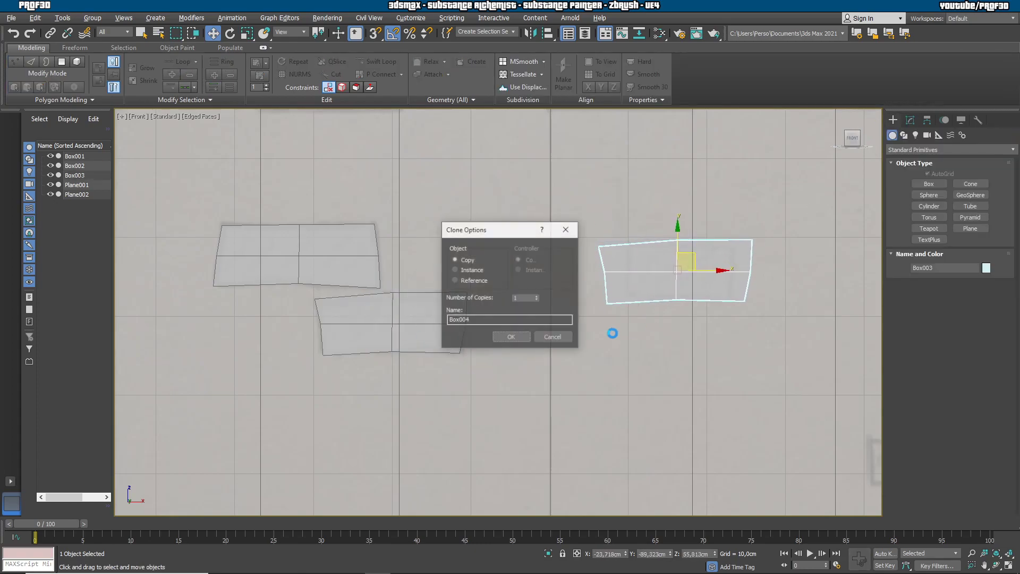
click(512, 337)
scroll(736, 275, up, 2)
middle_drag(736, 276, 521, 322)
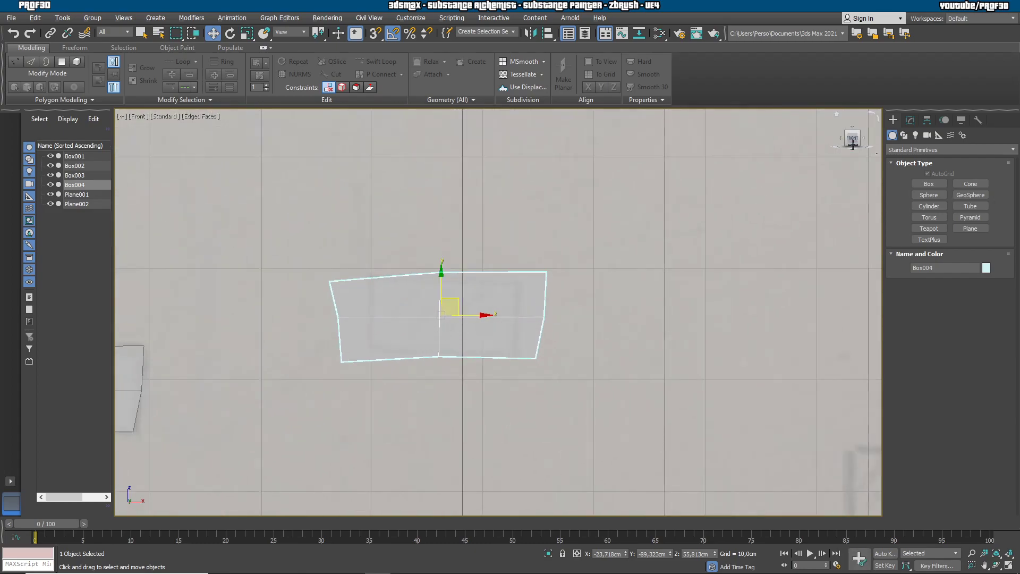
Move the third brick's left side vertices inward to the left edge of the small sketched brick
click(911, 120)
click(923, 274)
click(330, 282)
drag(348, 265, 391, 262)
drag(323, 308, 389, 299)
drag(325, 349, 386, 337)
Adjust the third brick's middle vertices and pull its right side in to the sketched outline
click(441, 273)
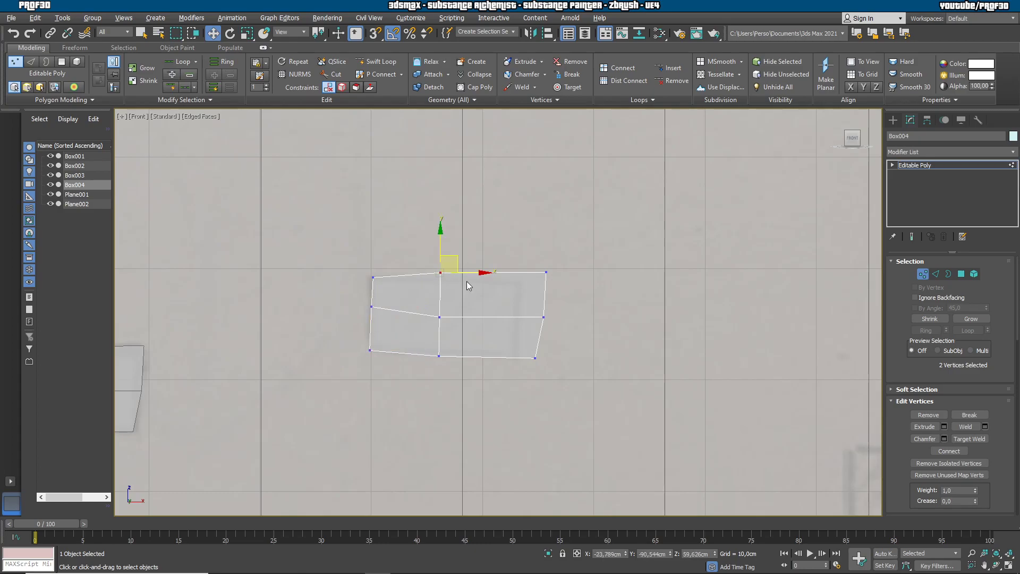
drag(439, 243, 449, 261)
drag(460, 367, 461, 367)
drag(439, 329, 439, 325)
drag(517, 349, 535, 303)
drag(561, 258, 536, 264)
Copy the third brick onto the sketched brick near the wall's right end
click(895, 120)
middle_drag(696, 265, 490, 262)
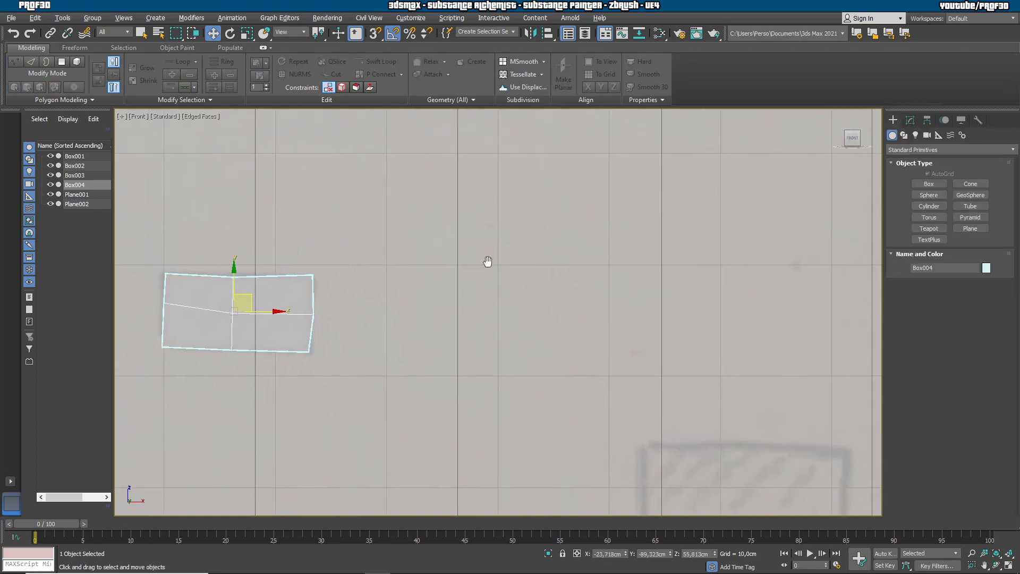
scroll(490, 262, down, 5)
mouse_move(348, 260)
mouse_down()
mouse_move(660, 239)
mouse_move(629, 244)
mouse_up()
key(Return)
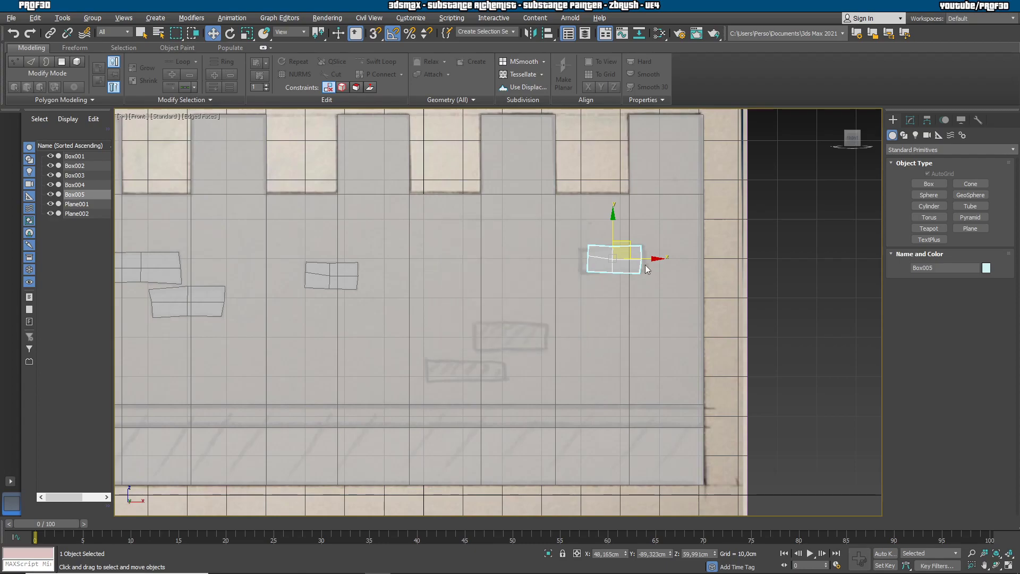
Move the fourth brick's left and right side vertices outward to fit the sketched brick near the wall's right end
key(z)
click(909, 120)
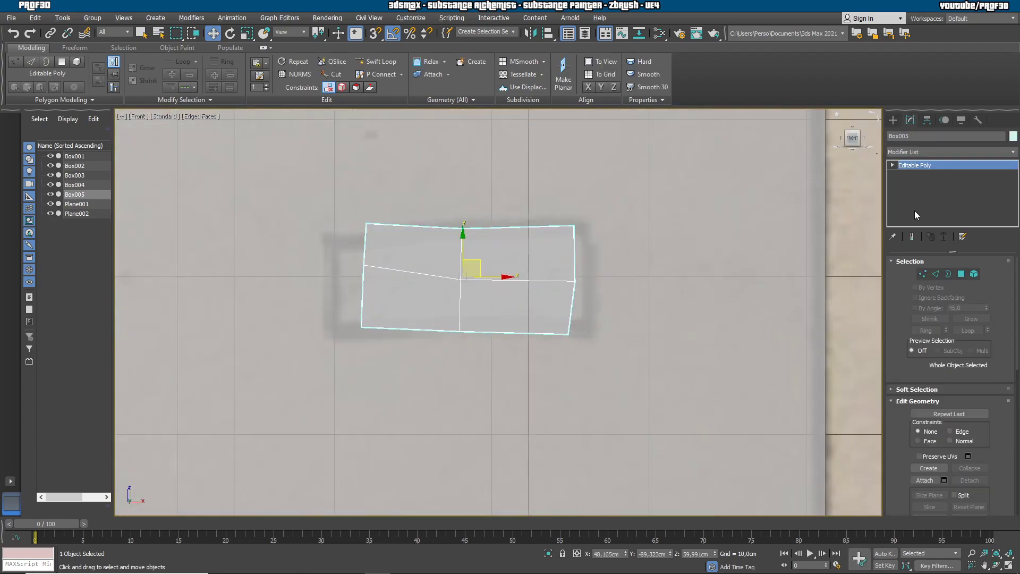
click(924, 273)
click(366, 224)
drag(386, 209, 346, 225)
click(574, 226)
drag(594, 214, 603, 211)
click(575, 281)
drag(595, 268, 609, 259)
mouse_move(601, 315)
mouse_down()
mouse_move(543, 359)
mouse_move(606, 322)
mouse_up()
drag(375, 315, 325, 328)
drag(400, 275, 346, 270)
Copy the fourth brick onto the upper of the two sketched bricks low on the wall's right half
scroll(437, 291, down, 6)
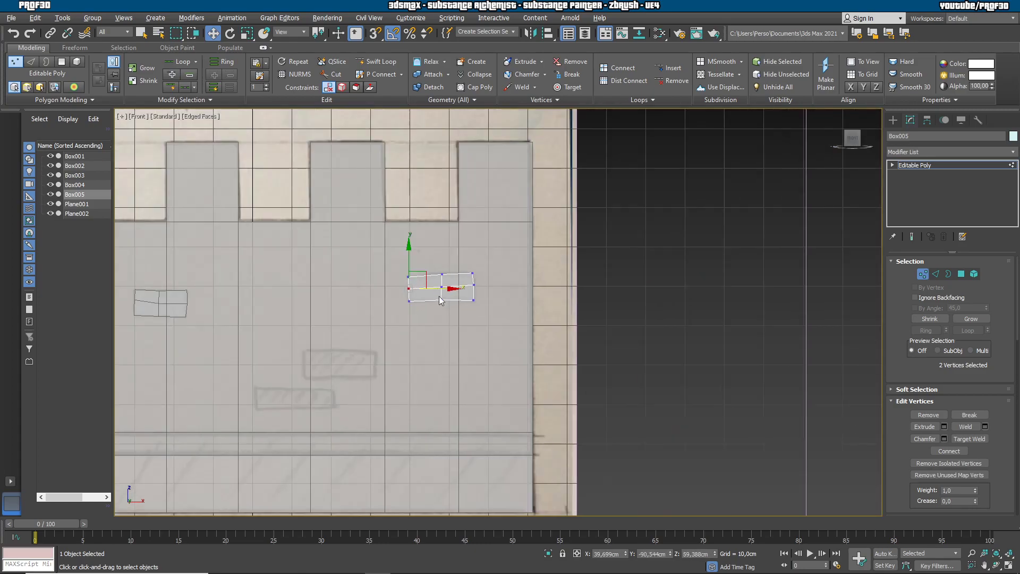
middle_drag(439, 292, 534, 253)
click(893, 121)
mouse_move(553, 232)
shift+mouse_down()
mouse_move(449, 297)
mouse_move(452, 309)
shift+mouse_up()
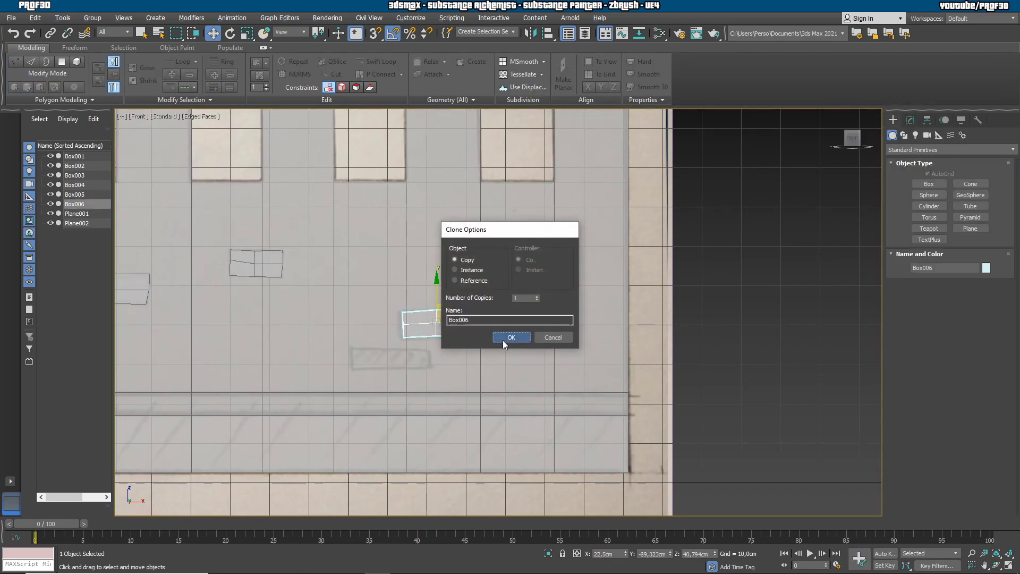
click(510, 337)
Move the fifth brick's left side vertices out to the left edge of its sketched outline
scroll(515, 296, up, 8)
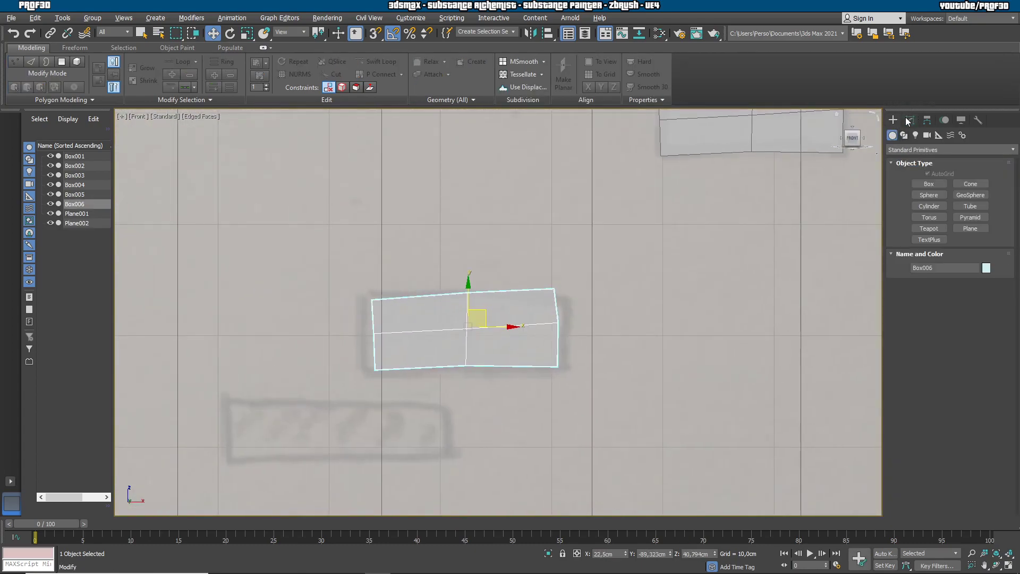
click(910, 120)
click(920, 276)
click(372, 300)
drag(387, 285, 374, 280)
drag(399, 320, 382, 315)
click(396, 368)
drag(382, 384, 378, 362)
Fit the fifth brick's right side vertices and bottom middle vertex to the sketched outline
drag(566, 300, 584, 283)
drag(543, 314, 585, 324)
drag(542, 359, 582, 359)
drag(457, 356, 479, 352)
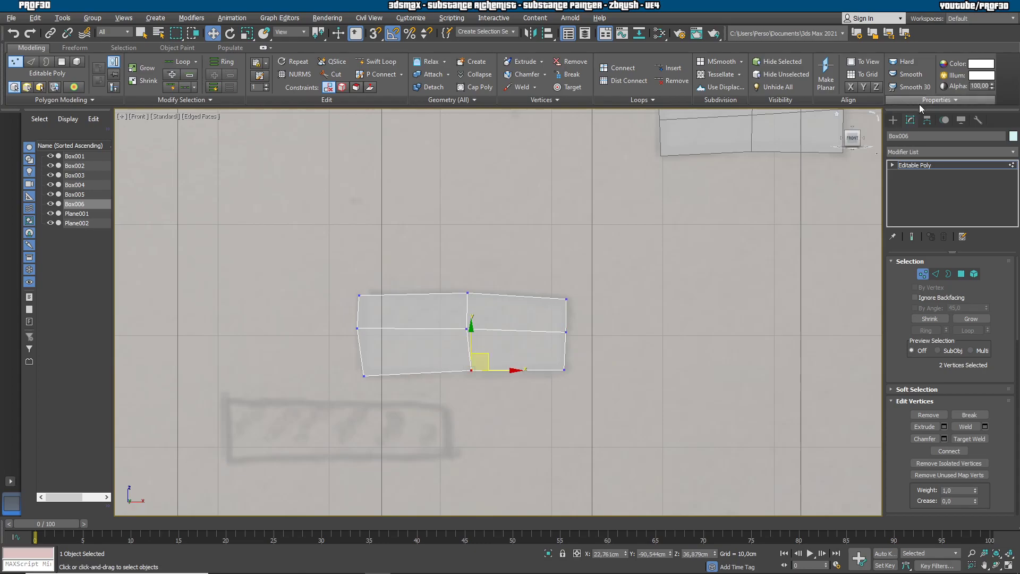
Copy the fifth brick onto the lowest sketched brick just above the wall's base
click(893, 120)
scroll(382, 290, down, 3)
middle_drag(381, 290, 577, 189)
mouse_move(653, 199)
shift+mouse_down()
mouse_move(565, 254)
mouse_move(565, 268)
shift+mouse_up()
click(512, 338)
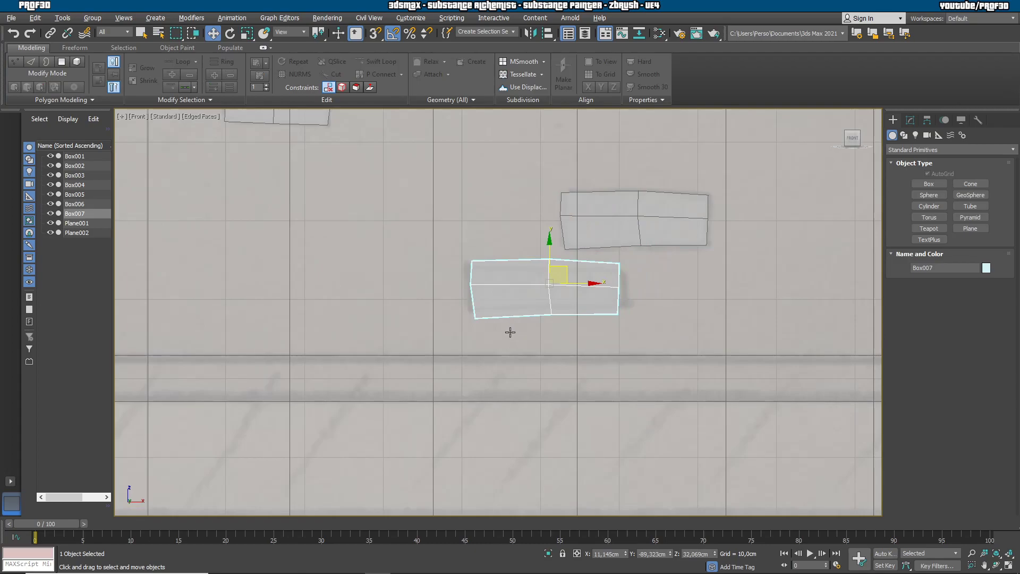
Move the sixth brick's left side vertices to the left edge of the lowest sketched brick
click(910, 120)
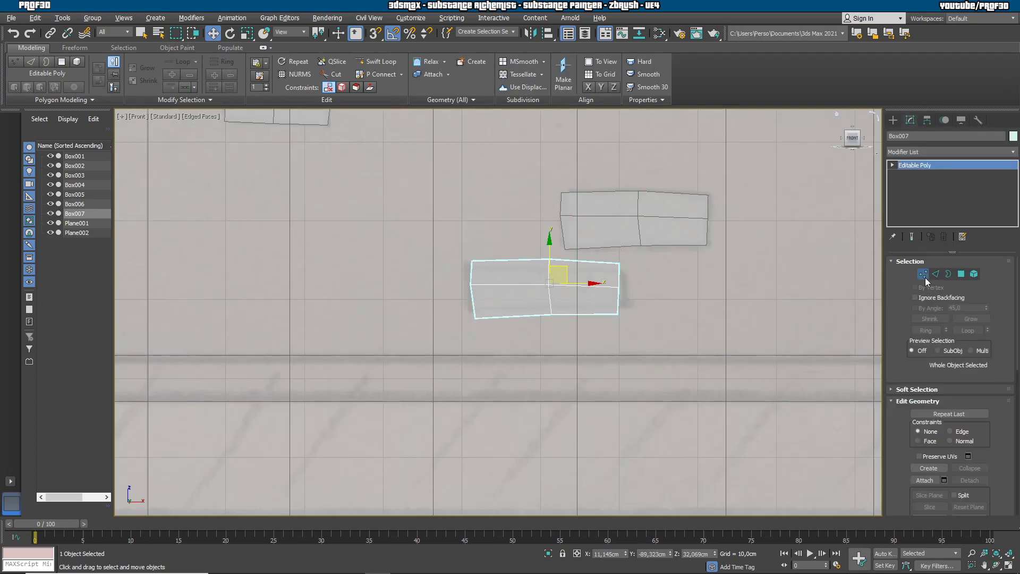
click(925, 277)
scroll(450, 264, up, 3)
mouse_move(483, 222)
mouse_down()
mouse_move(520, 259)
mouse_move(501, 229)
mouse_up()
mouse_move(484, 287)
mouse_down()
mouse_move(520, 315)
mouse_move(498, 294)
mouse_up()
drag(485, 369, 513, 367)
Adjust the sixth brick's middle vertices and move its right side vertices to the sketched outline
drag(697, 373, 732, 355)
drag(744, 260, 745, 261)
drag(732, 227, 730, 254)
middle_drag(767, 307, 394, 343)
drag(556, 305, 567, 296)
drag(521, 368, 575, 336)
drag(553, 405, 583, 387)
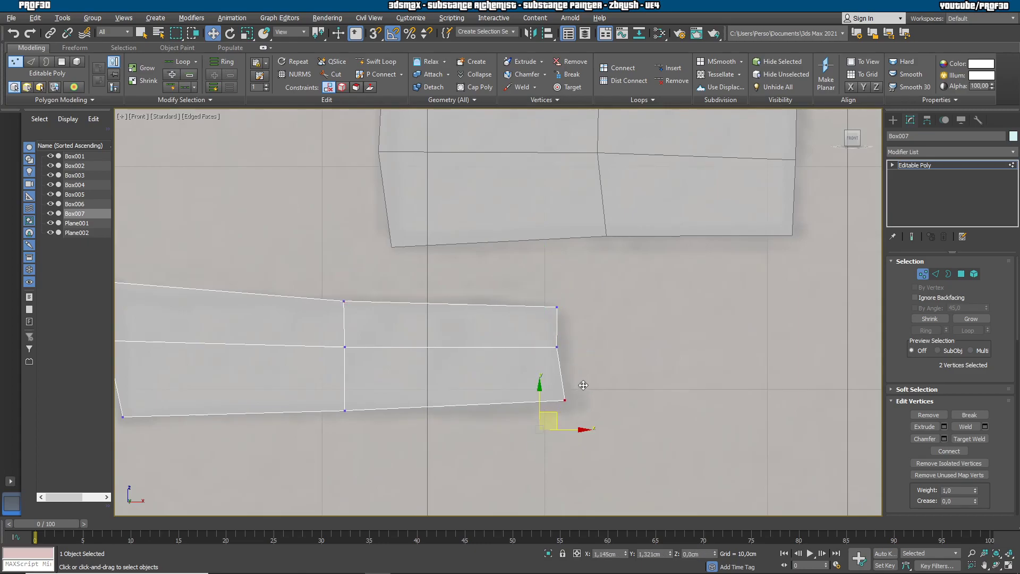
scroll(584, 386, down, 8)
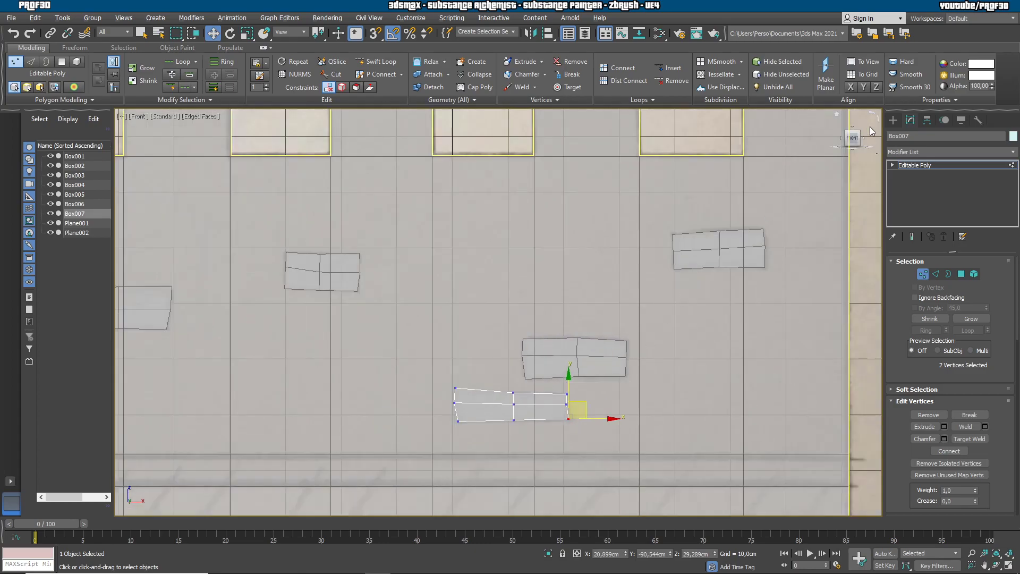
Turn off the see-through display for the wall and each of the six bricks
click(893, 120)
click(861, 328)
scroll(744, 398, down, 4)
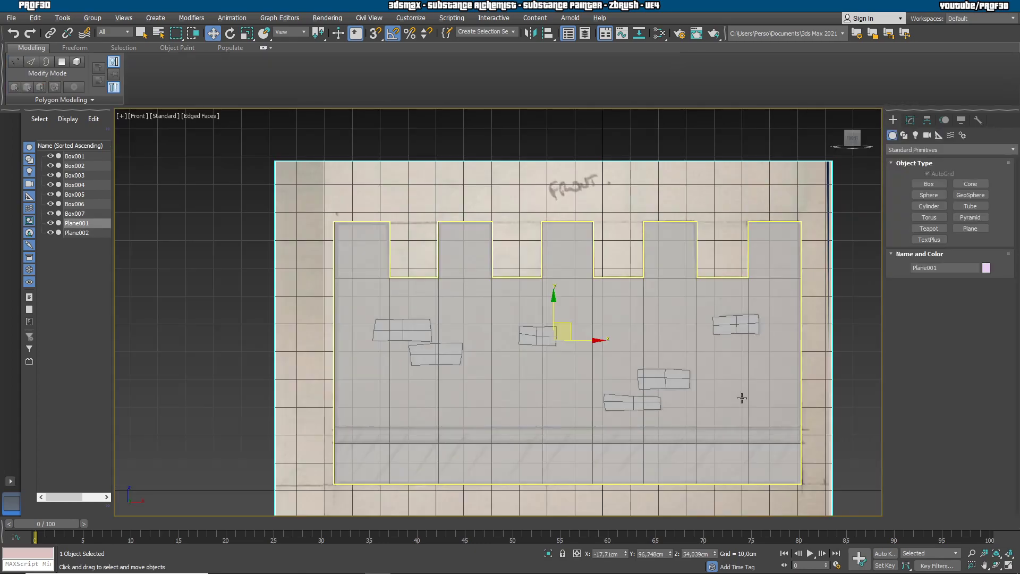
click(371, 253)
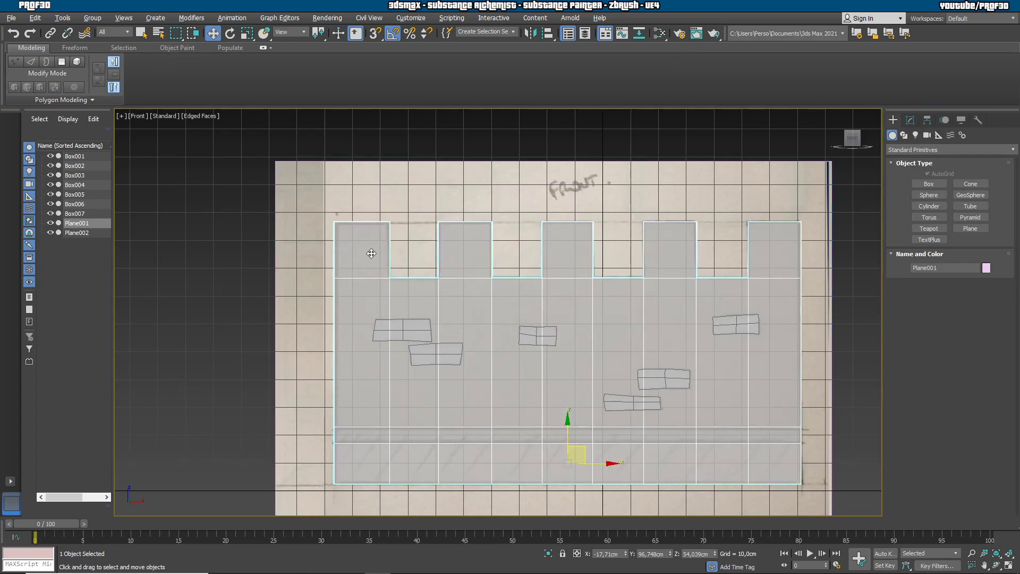
click(409, 324)
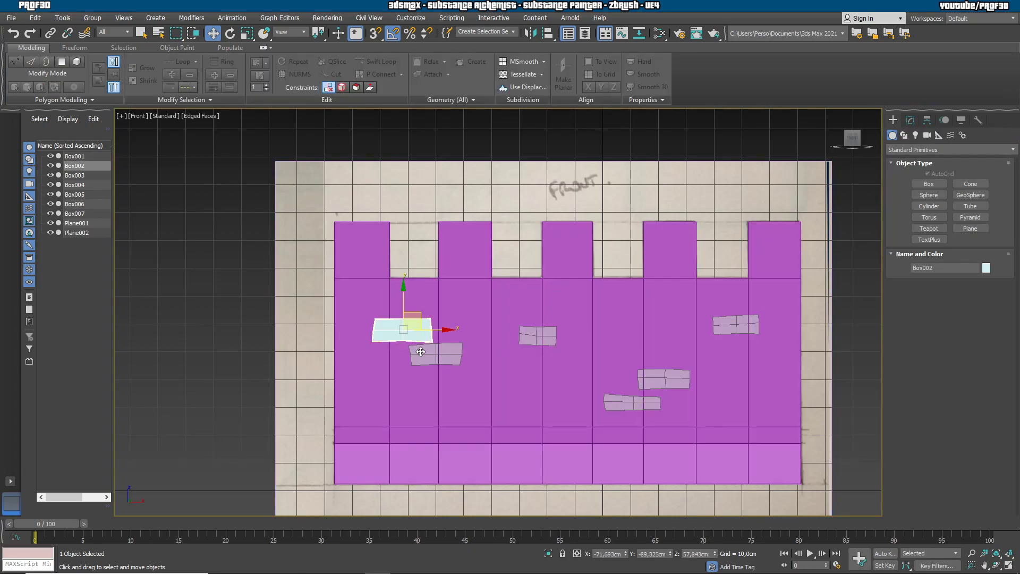
click(435, 354)
click(538, 335)
click(638, 403)
click(664, 379)
click(733, 327)
Select all six bricks and move them together slightly deeper into the wall's front face
alt+middle_drag(605, 347, 700, 374)
click(811, 468)
alt+middle_drag(814, 462, 789, 385)
click(700, 246)
ctrl+click(661, 307)
ctrl+click(640, 337)
ctrl+click(575, 288)
ctrl+click(507, 320)
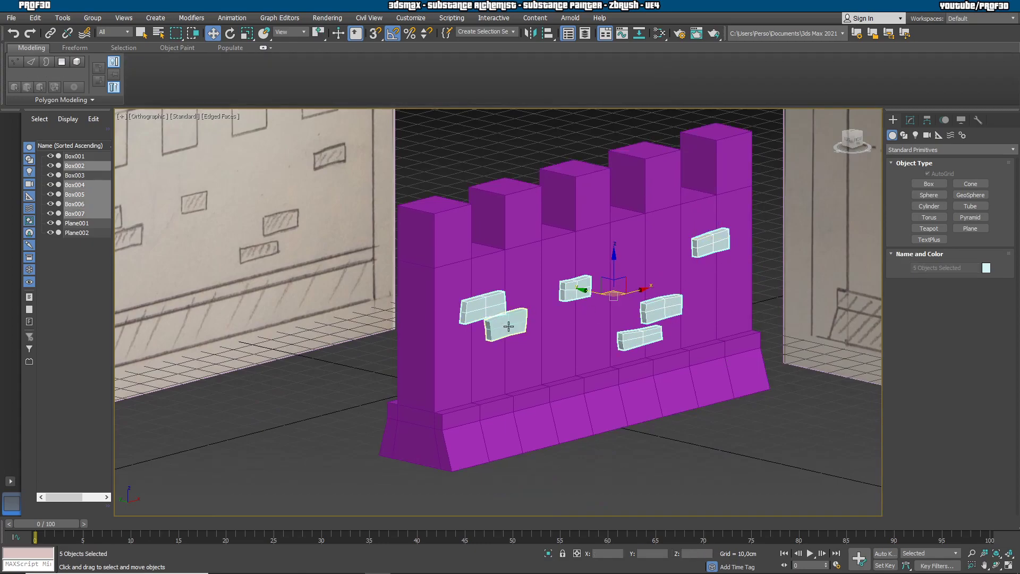
ctrl+click(488, 307)
alt+middle_drag(489, 308, 611, 397)
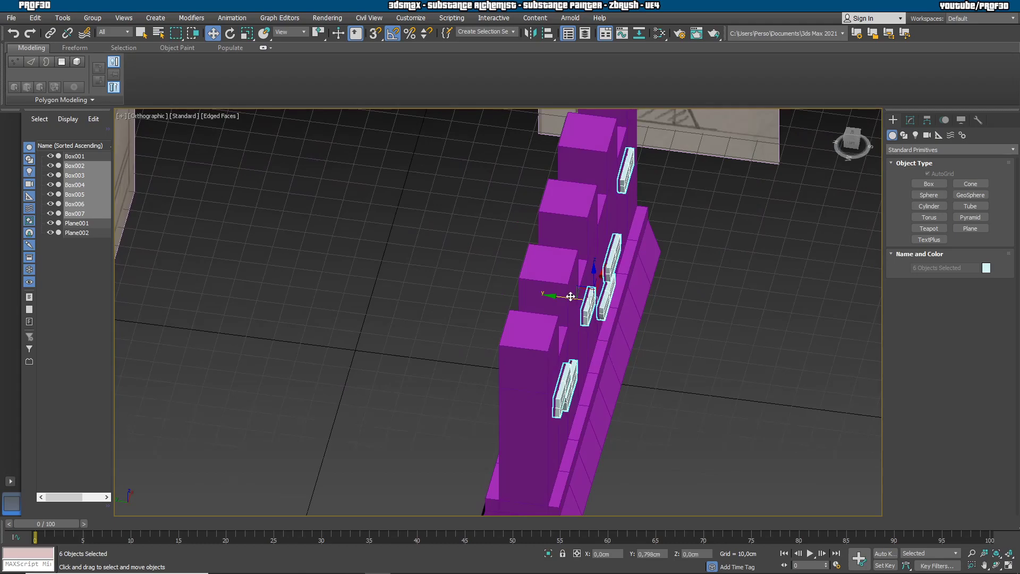
Copy the six selected bricks across the wall's thickness onto its back face
alt+middle_drag(572, 296, 644, 364)
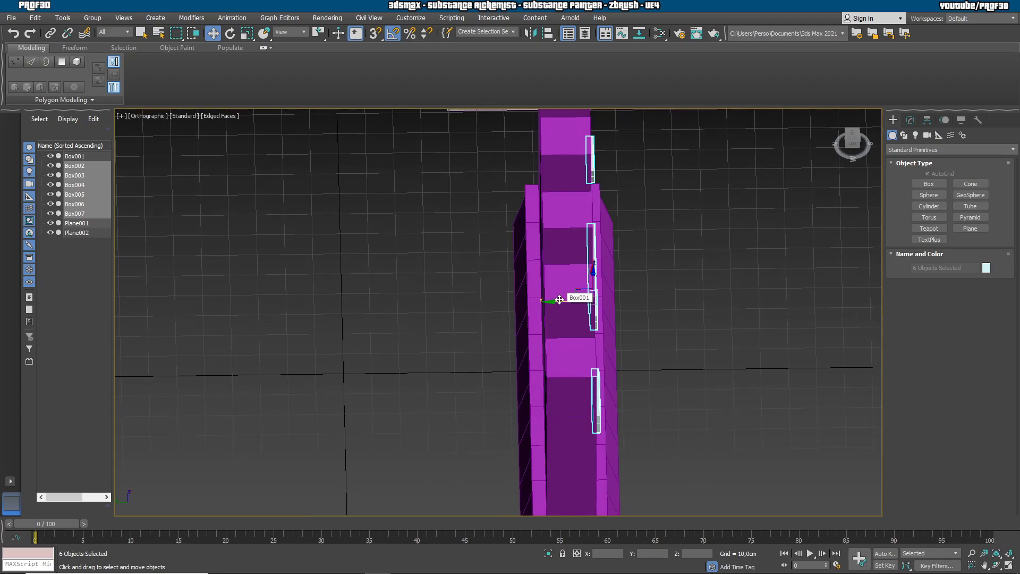
drag(560, 299, 505, 304)
click(515, 338)
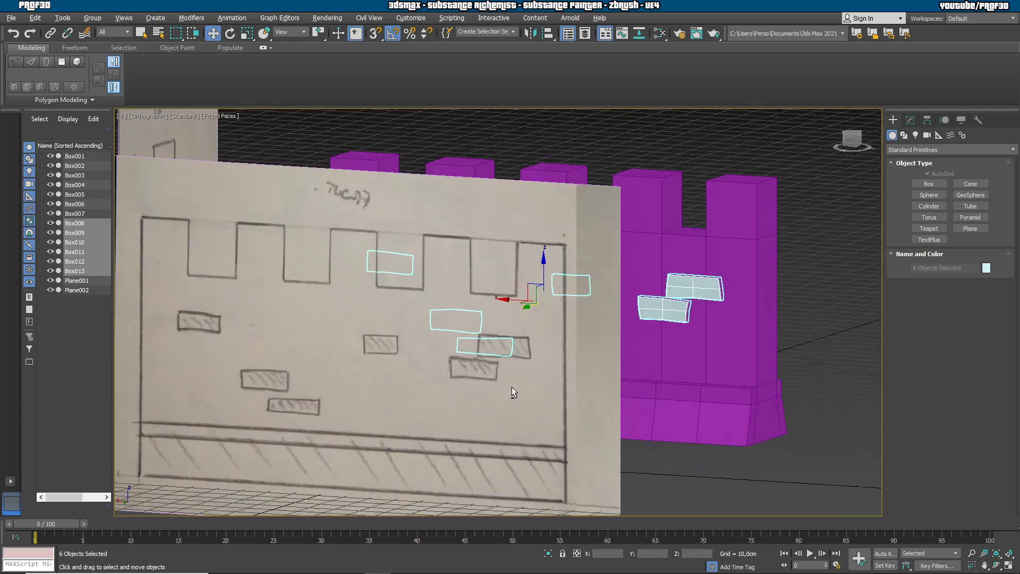
Rearrange the back face's right-hand brick pair and middle brick so they differ from the front layout
alt+middle_drag(513, 387, 528, 428)
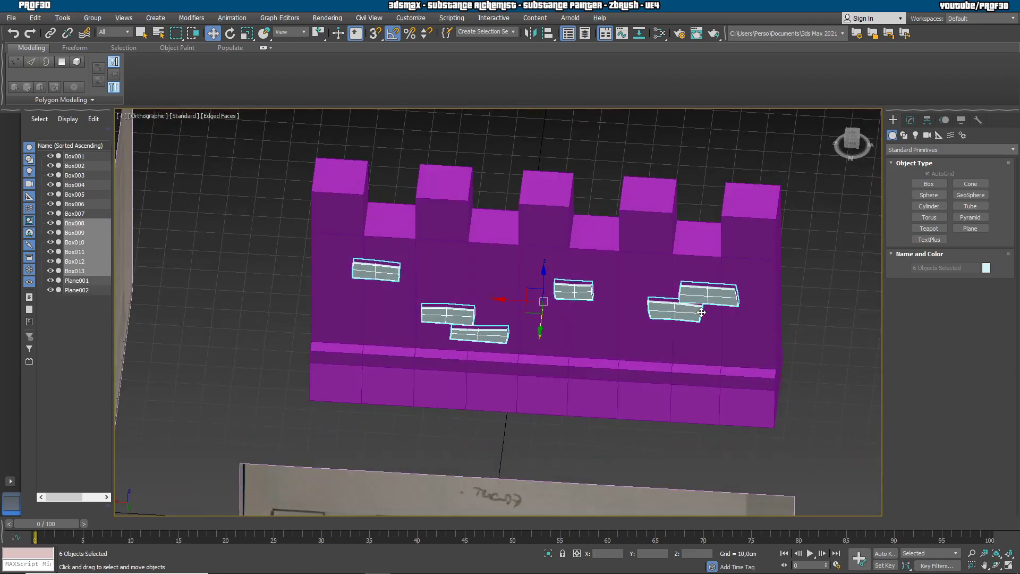
click(681, 313)
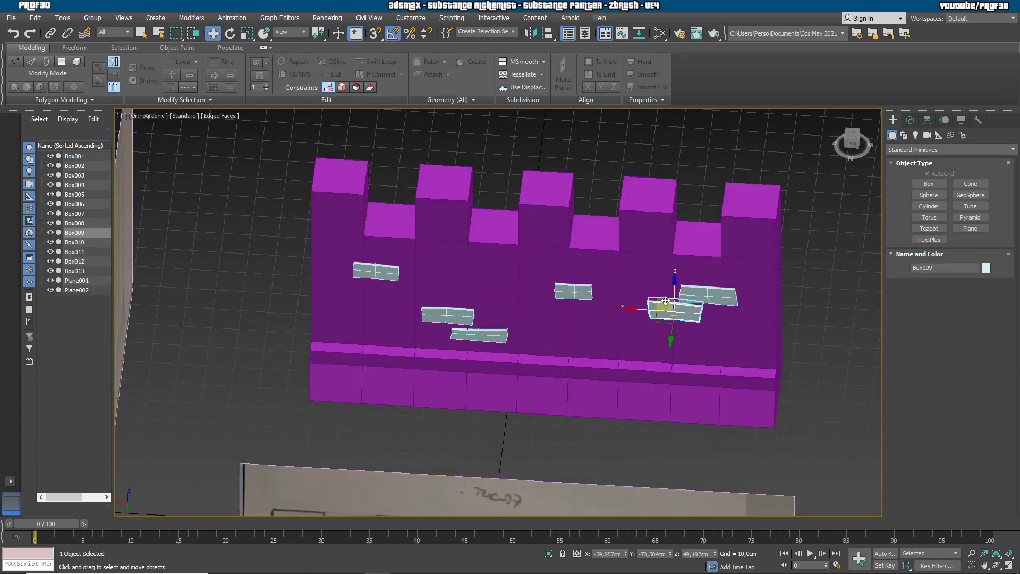
drag(666, 300, 591, 320)
click(588, 292)
drag(561, 282, 697, 325)
click(681, 287)
mouse_move(680, 285)
mouse_down()
mouse_move(450, 281)
mouse_move(646, 273)
mouse_move(664, 282)
mouse_up()
Reposition the remaining bricks on the wall's back face, lowering the upper left brick and shifting two bricks together
click(432, 308)
click(468, 333)
drag(437, 309, 432, 310)
click(370, 274)
drag(368, 291, 353, 332)
click(476, 287)
ctrl+click(441, 307)
drag(438, 290, 466, 292)
mouse_move(466, 293)
alt+middle_down()
mouse_move(728, 304)
mouse_move(749, 290)
mouse_move(604, 299)
mouse_move(675, 398)
mouse_move(725, 432)
alt+middle_up()
scroll(604, 300, down, 5)
Delete the front and side reference planes
click(765, 427)
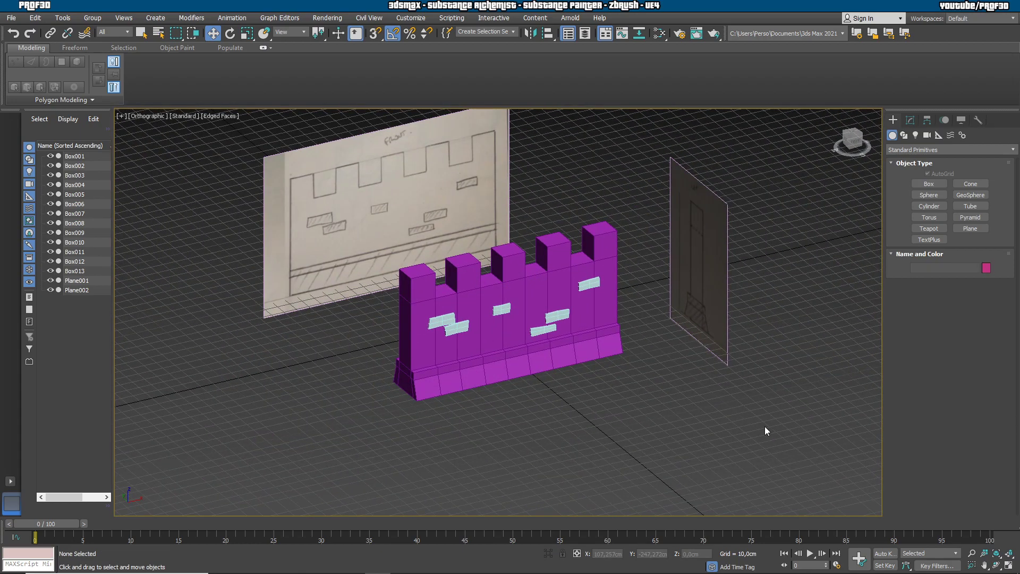
click(709, 319)
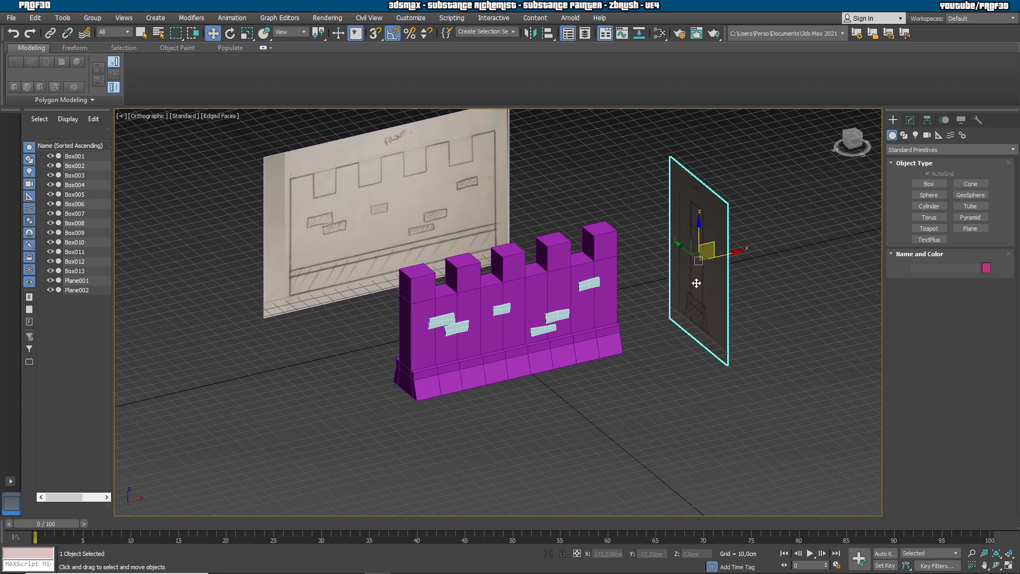
key(Delete)
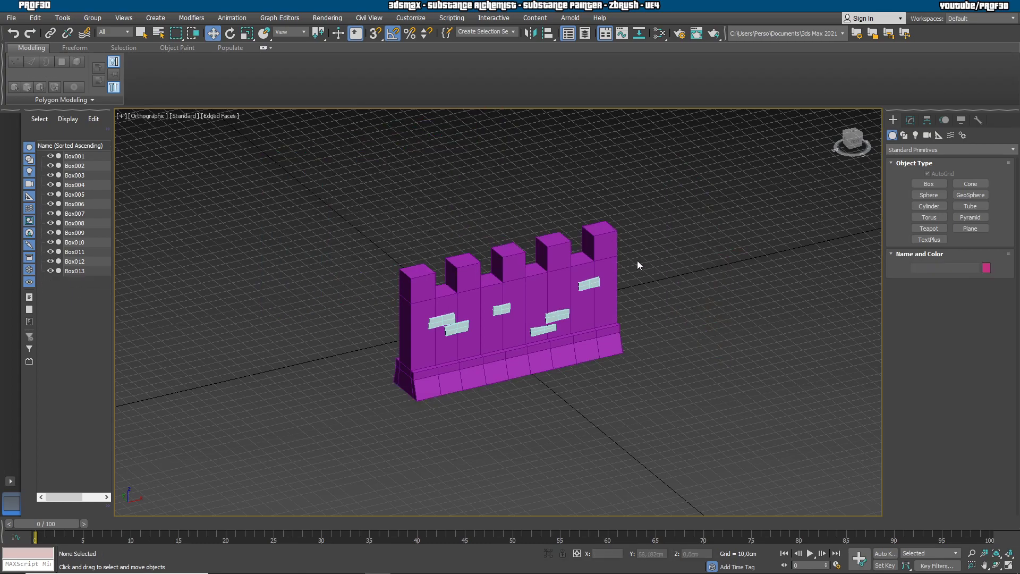
alt+middle_drag(686, 283, 663, 370)
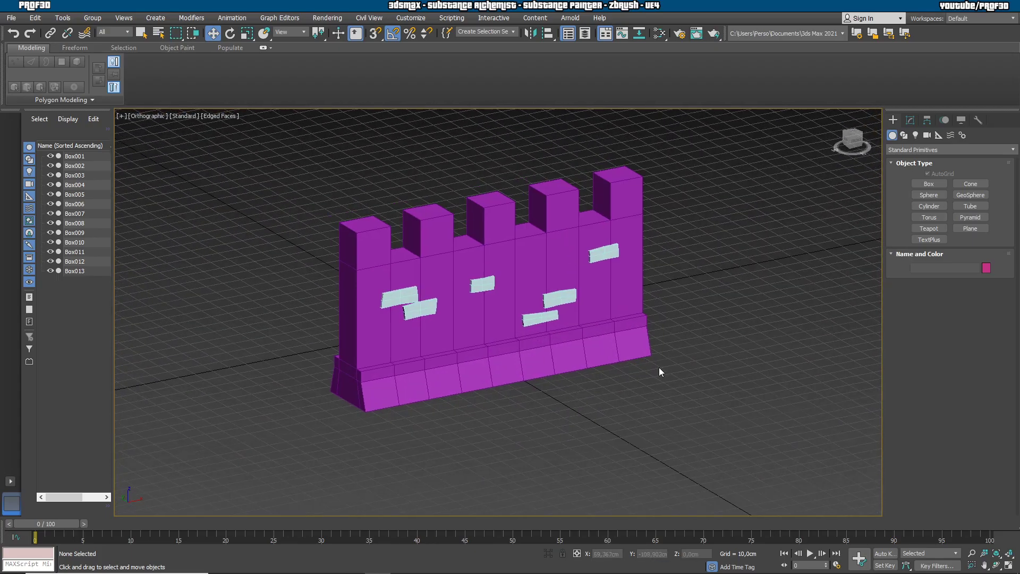
Create a ground plane of about 556 by 563 cm beneath the wall
click(963, 229)
scroll(699, 349, down, 2)
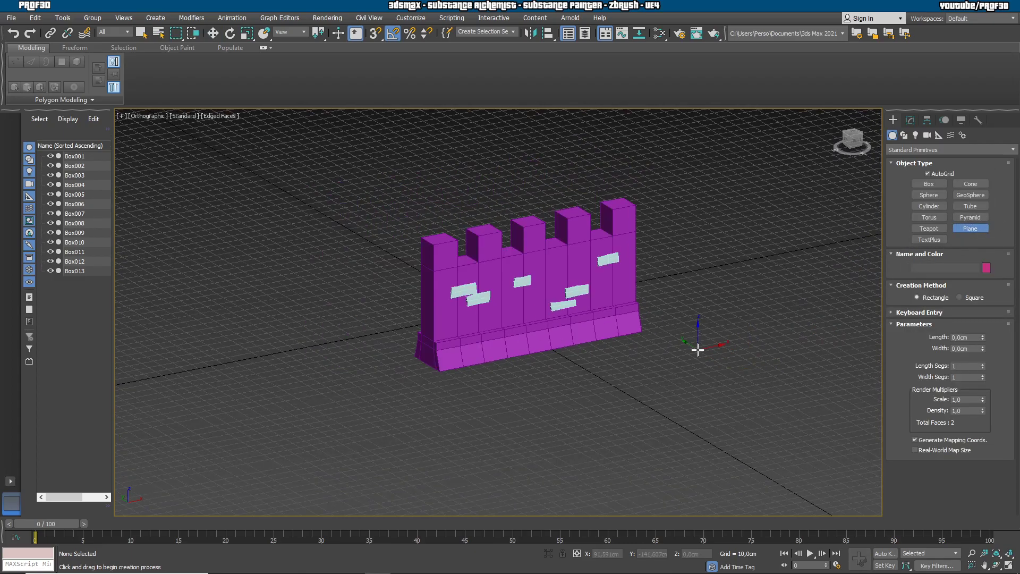
drag(703, 215, 528, 422)
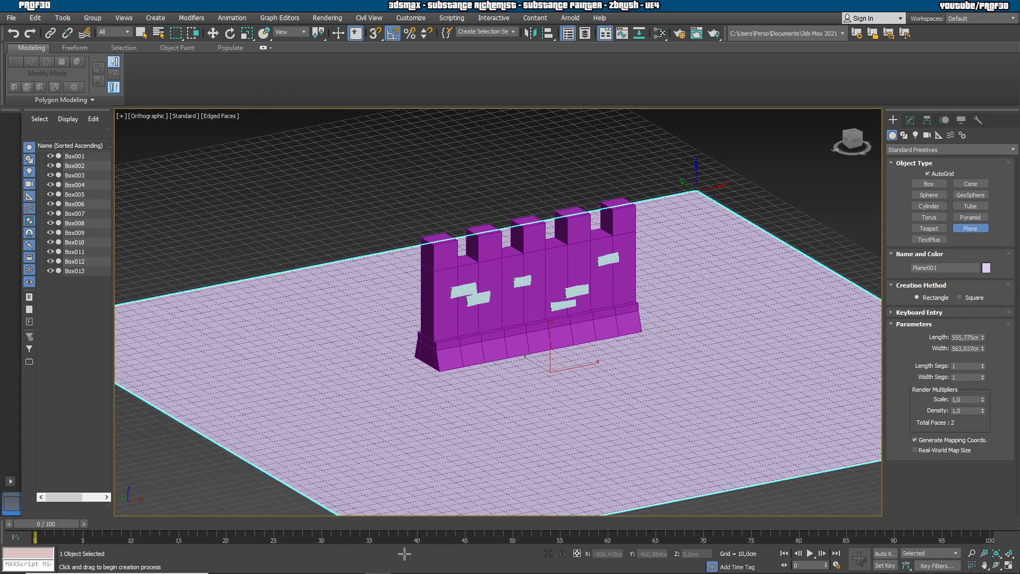
mouse_move(633, 413)
alt+middle_down()
mouse_move(588, 386)
mouse_move(627, 407)
alt+middle_up()
key(w)
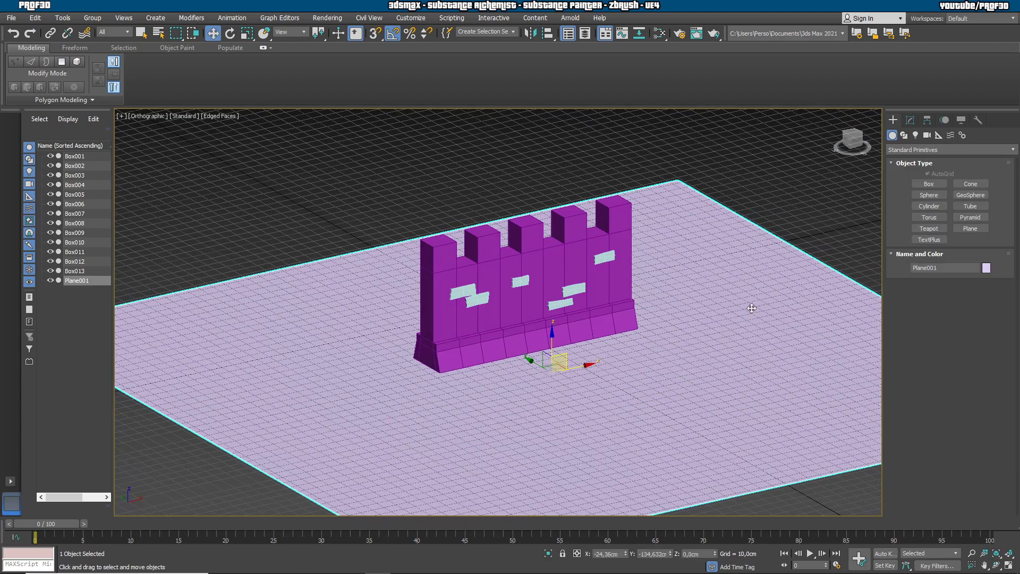
alt+middle_drag(752, 308, 740, 294)
scroll(610, 328, up, 2)
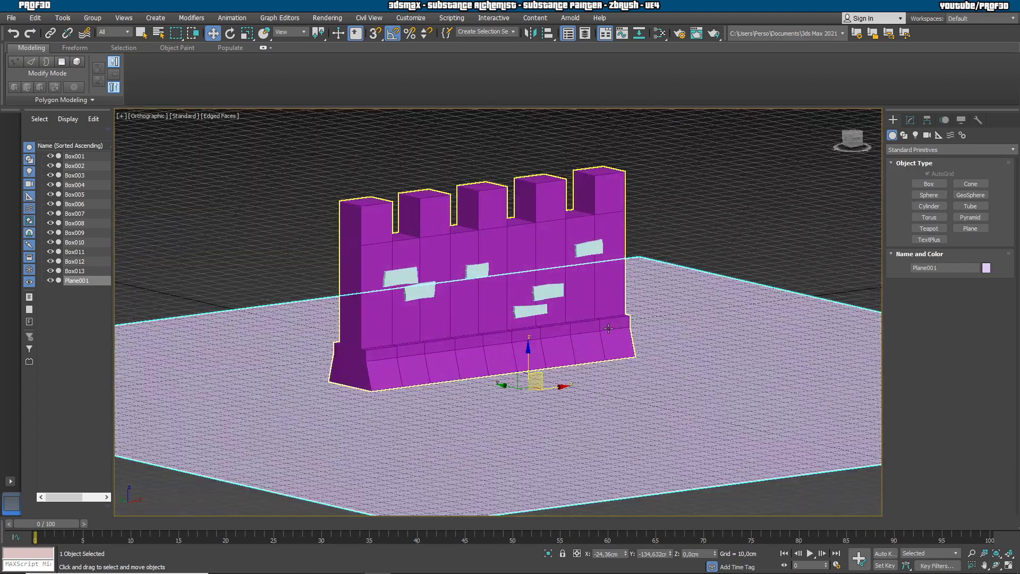
Switch the viewport to a perspective view and frame the wall's front on the ground plane
key(p)
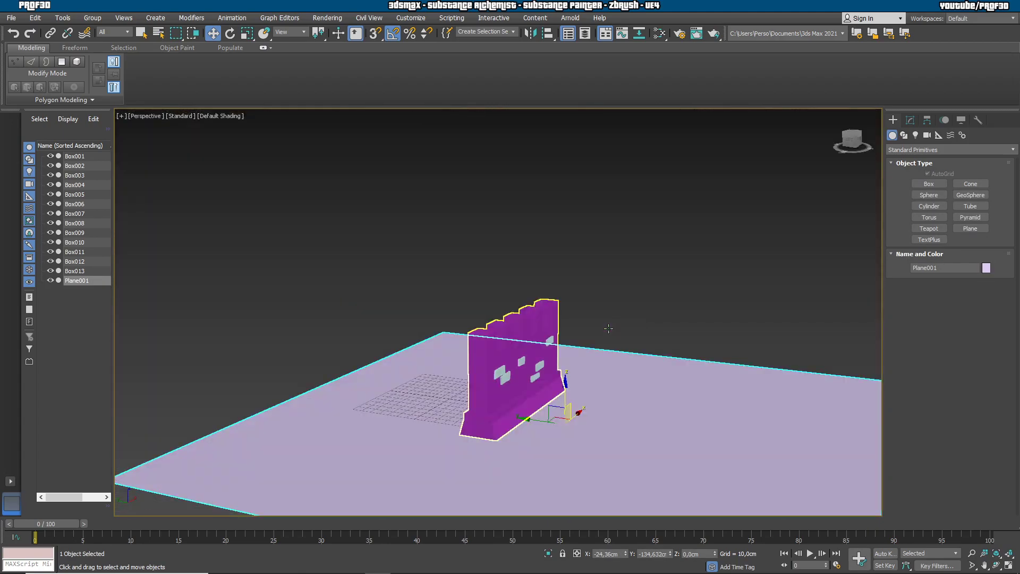
mouse_move(642, 378)
alt+middle_down()
mouse_move(576, 382)
mouse_move(599, 396)
alt+middle_up()
scroll(599, 395, up, 5)
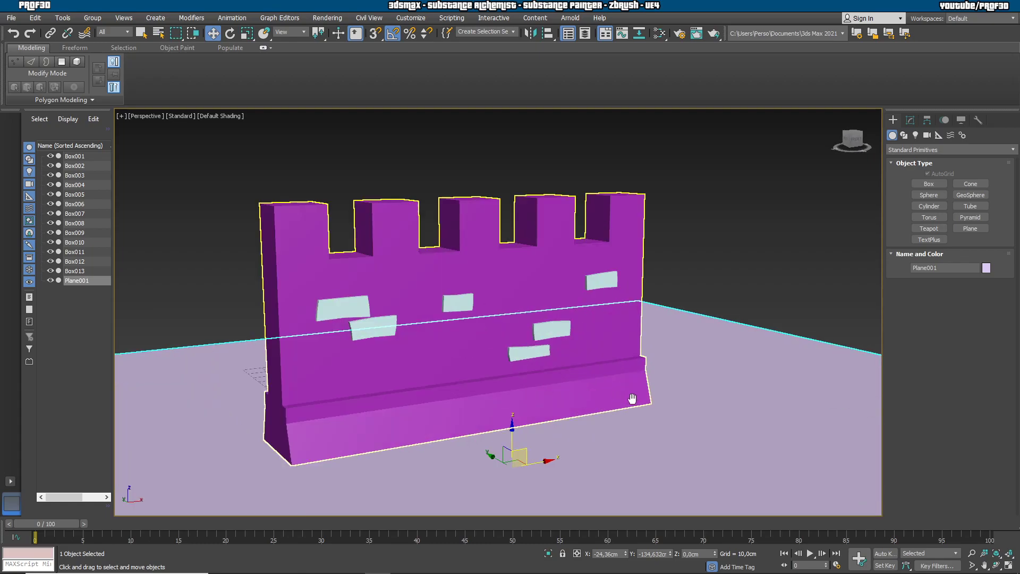
scroll(565, 369, up, 3)
middle_drag(517, 337, 608, 397)
click(972, 553)
scroll(614, 326, down, 3)
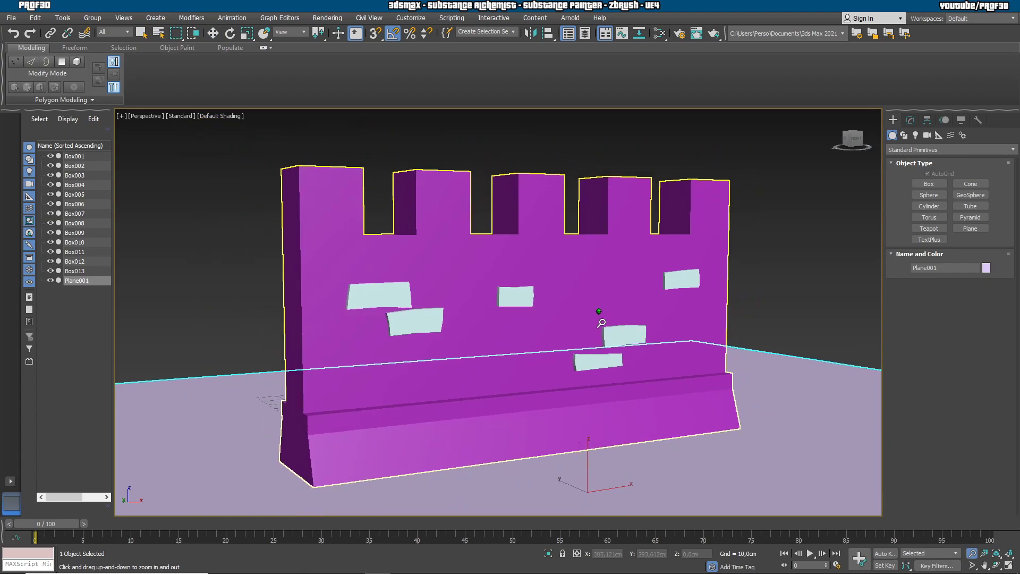
key(w)
middle_drag(772, 303, 738, 295)
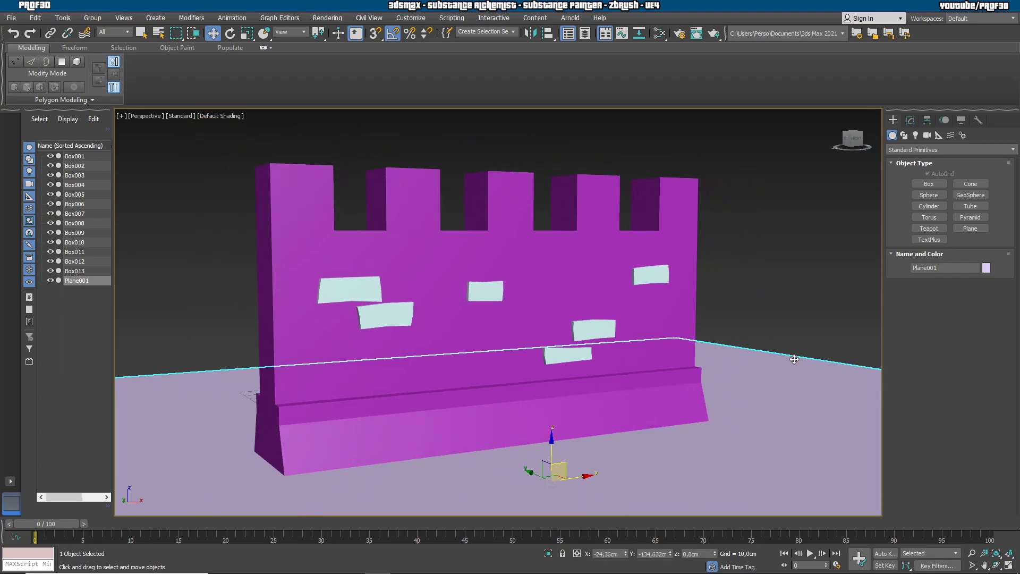
Test-render the perspective view, close the render, and raise the ground plane slightly against the wall's base
click(716, 33)
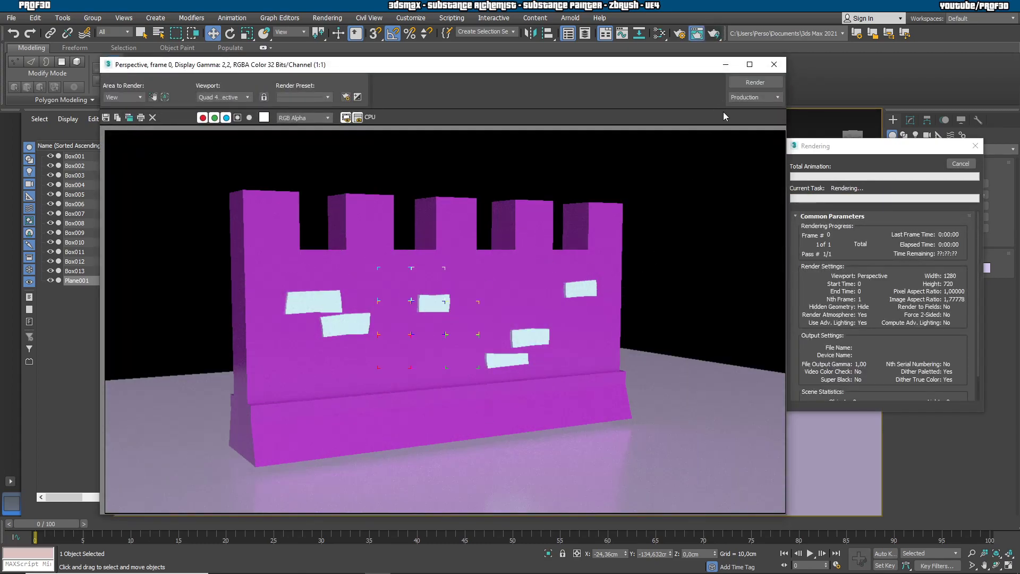
click(775, 68)
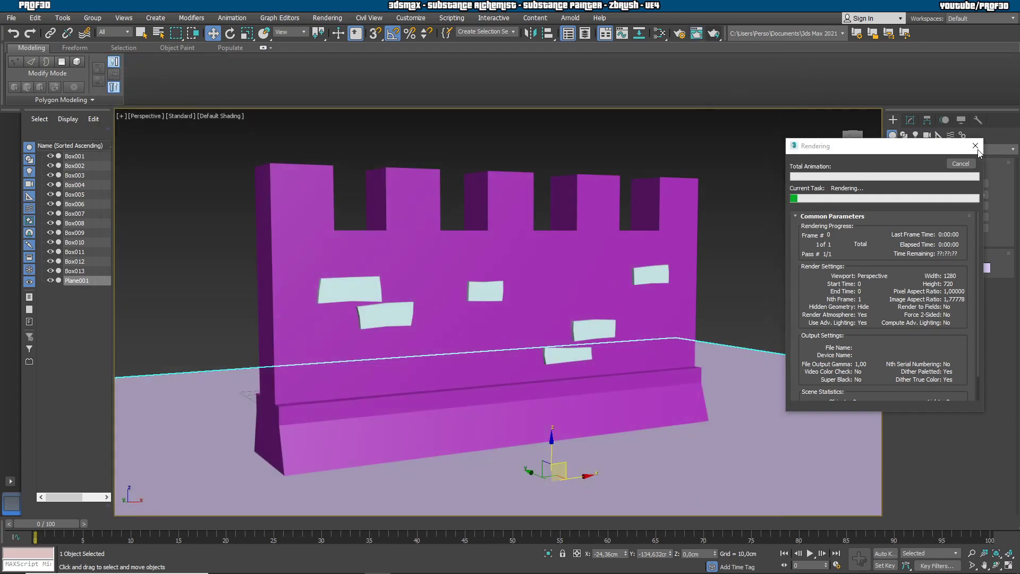
drag(553, 450, 581, 435)
click(811, 246)
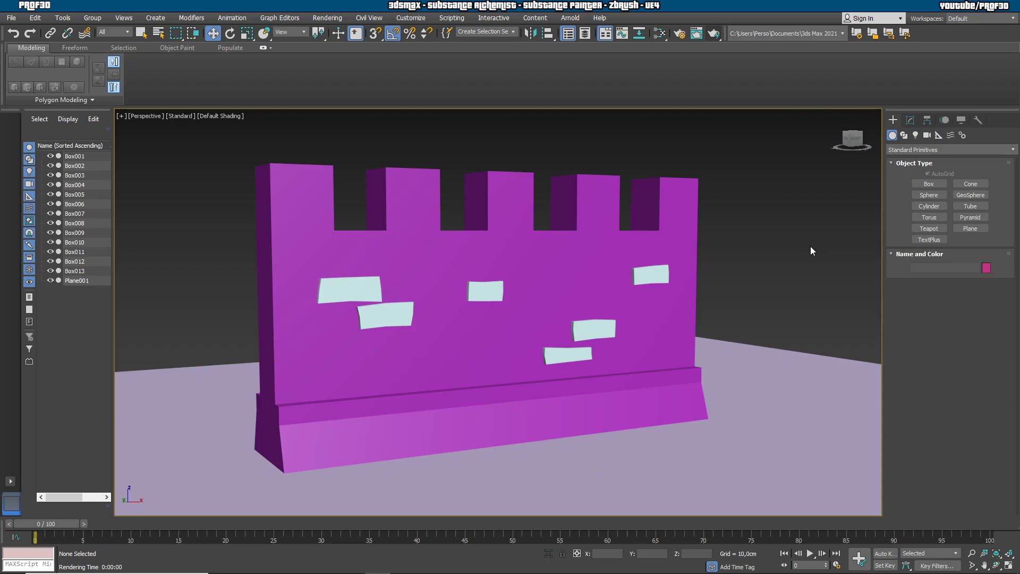
Open the Slate Material Editor and add a PBR Material (Metal/Rough) to the node view
click(655, 37)
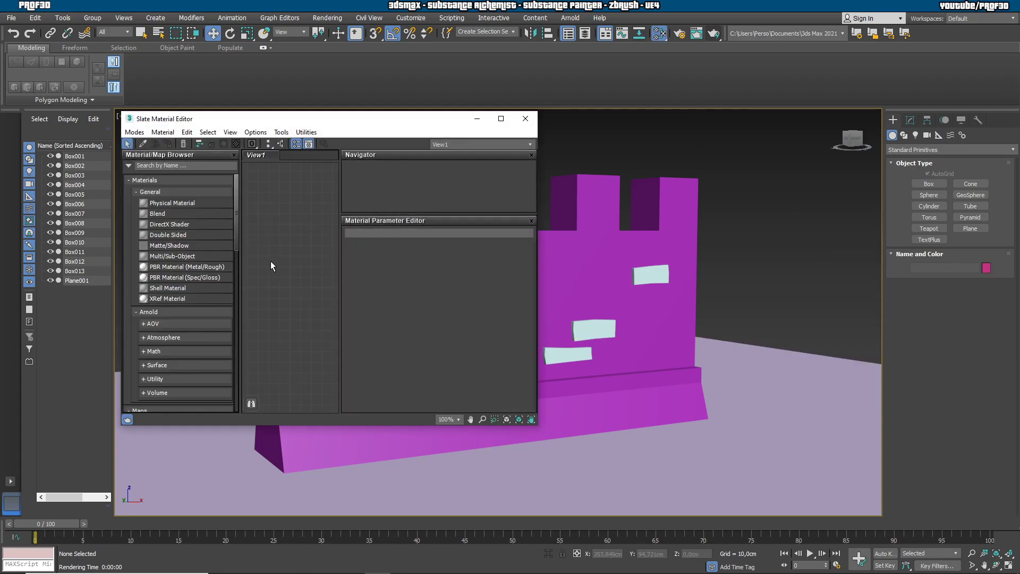
drag(164, 266, 265, 243)
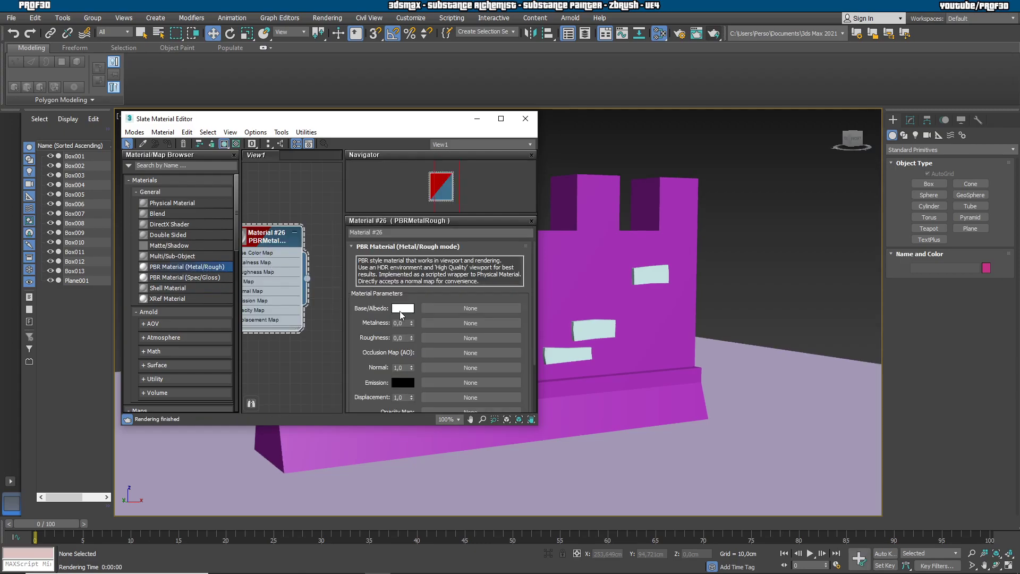
Give the first PBR material a green base colour and a roughness of 1, and assign it to the ground plane
click(402, 309)
mouse_move(360, 121)
mouse_down()
mouse_move(422, 130)
mouse_move(366, 134)
mouse_up()
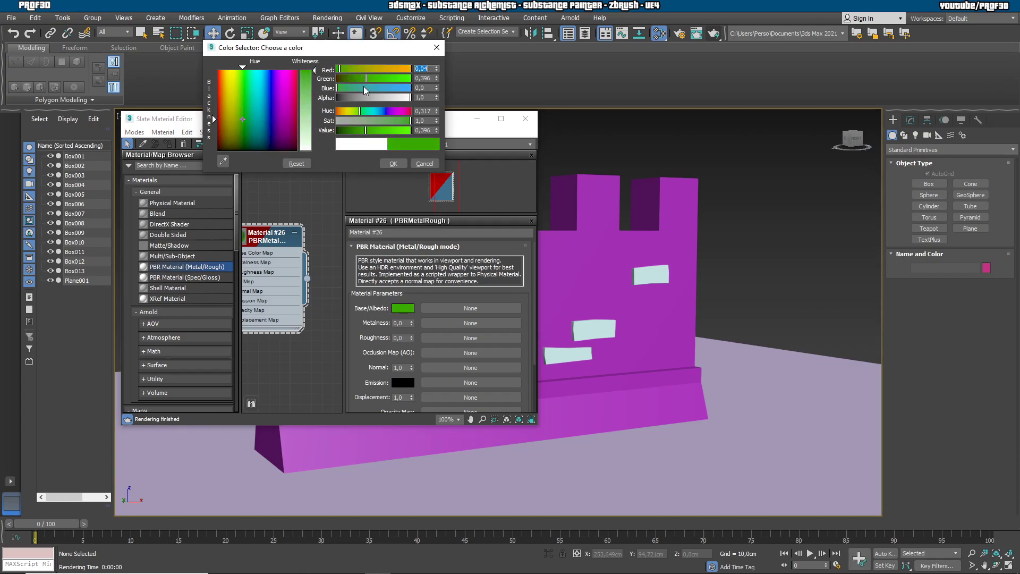
click(400, 121)
click(397, 161)
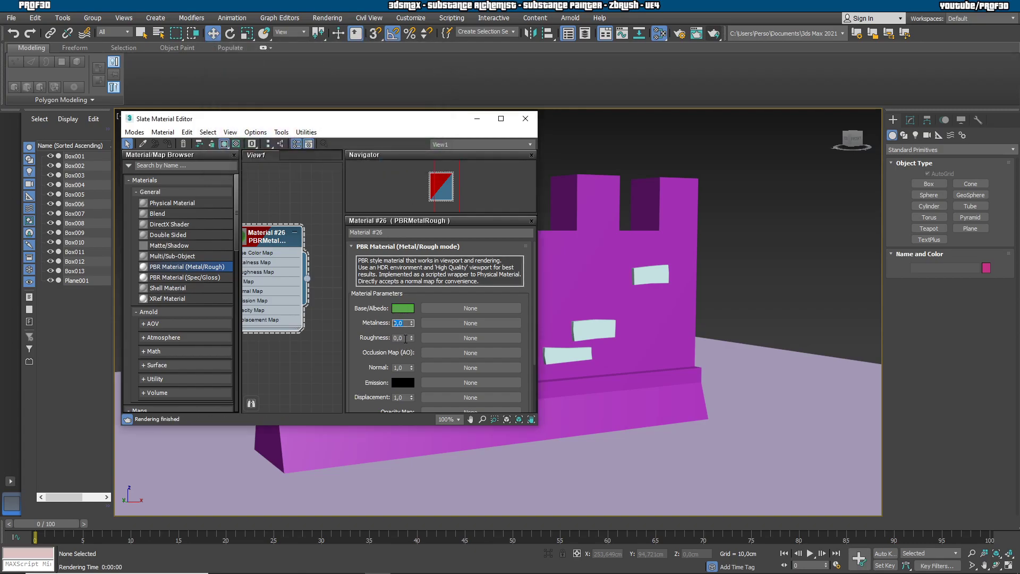
text(1)
key(Return)
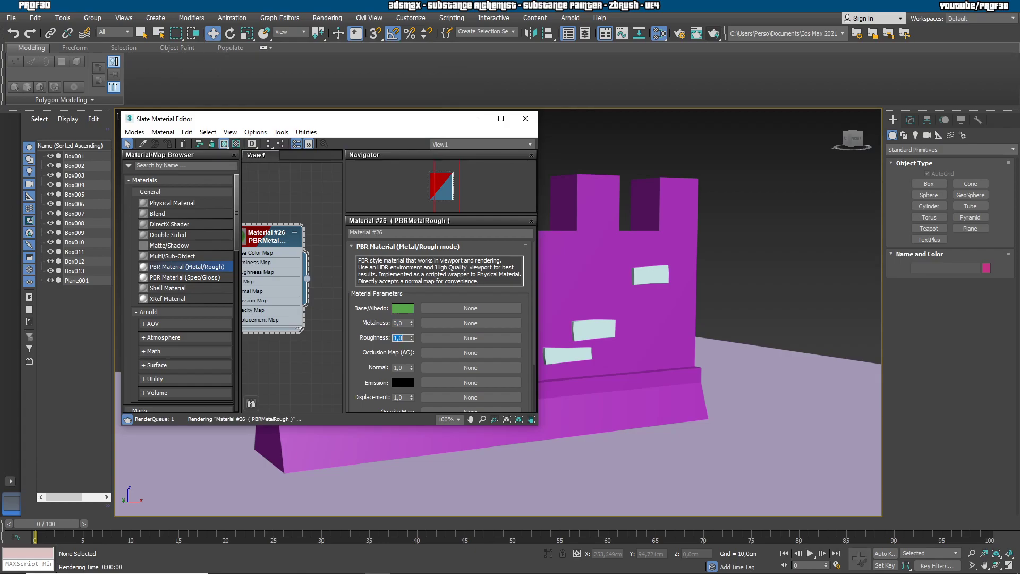
drag(387, 382, 756, 477)
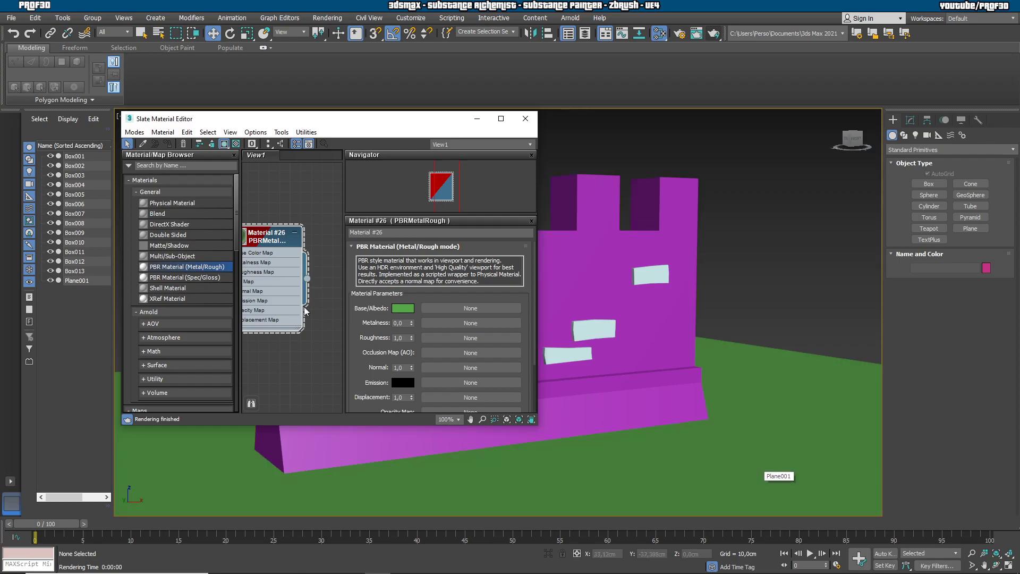
Add a second PBR Material (Metal/Rough) with a light beige base colour of hue 0.094, saturation 0.237 and value 0.604
drag(310, 341, 309, 344)
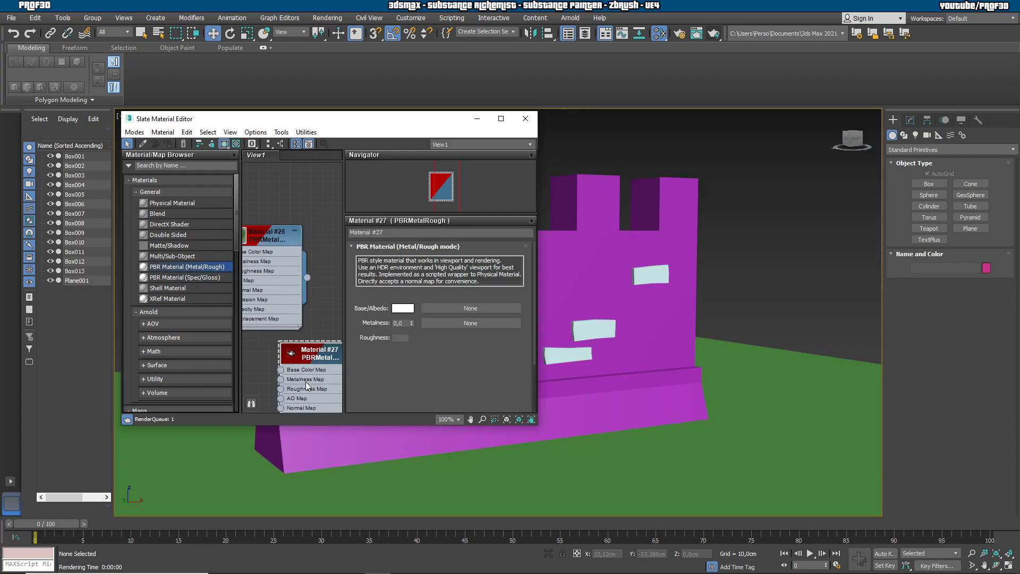
click(403, 308)
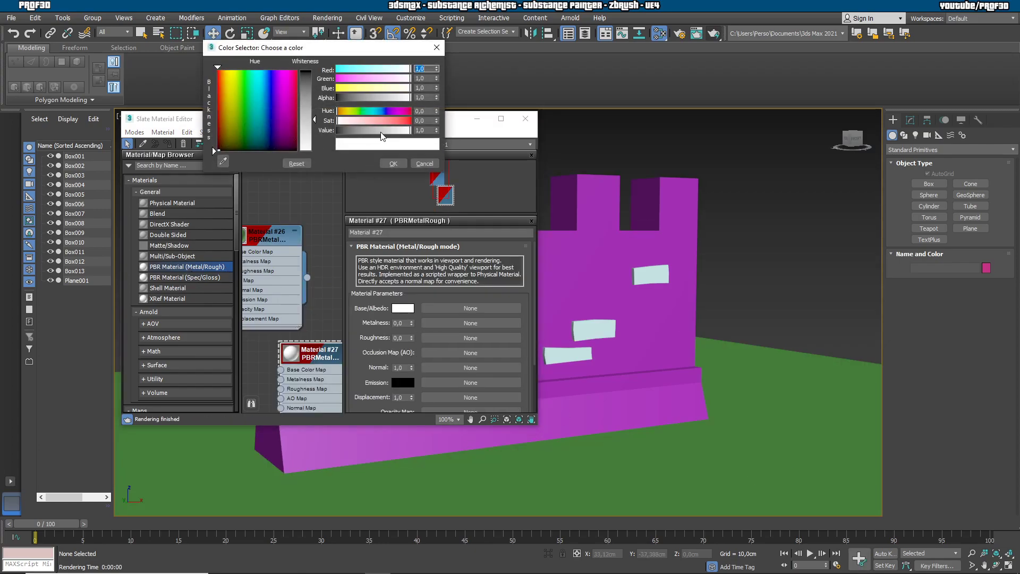
click(381, 131)
click(344, 111)
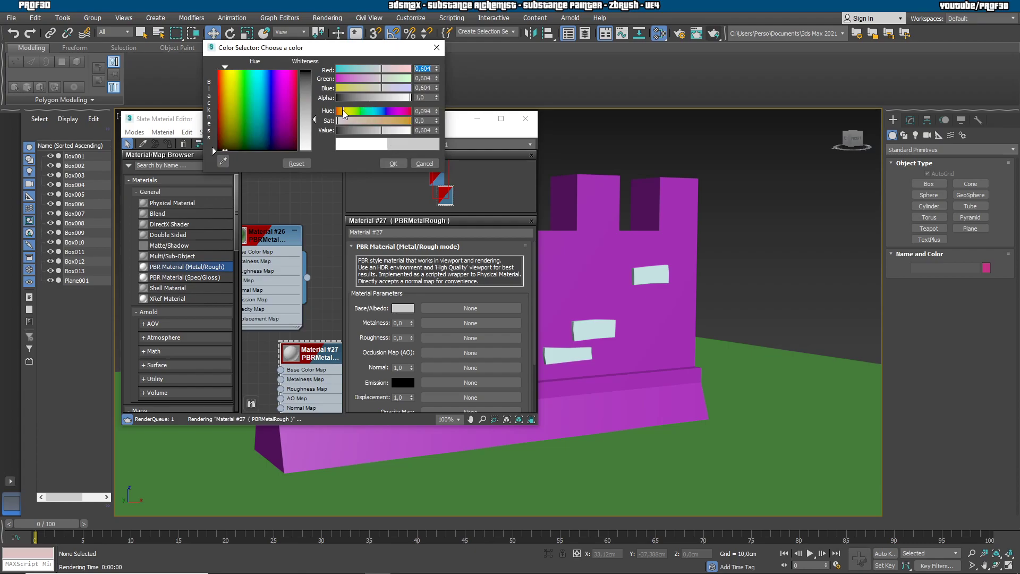
click(362, 121)
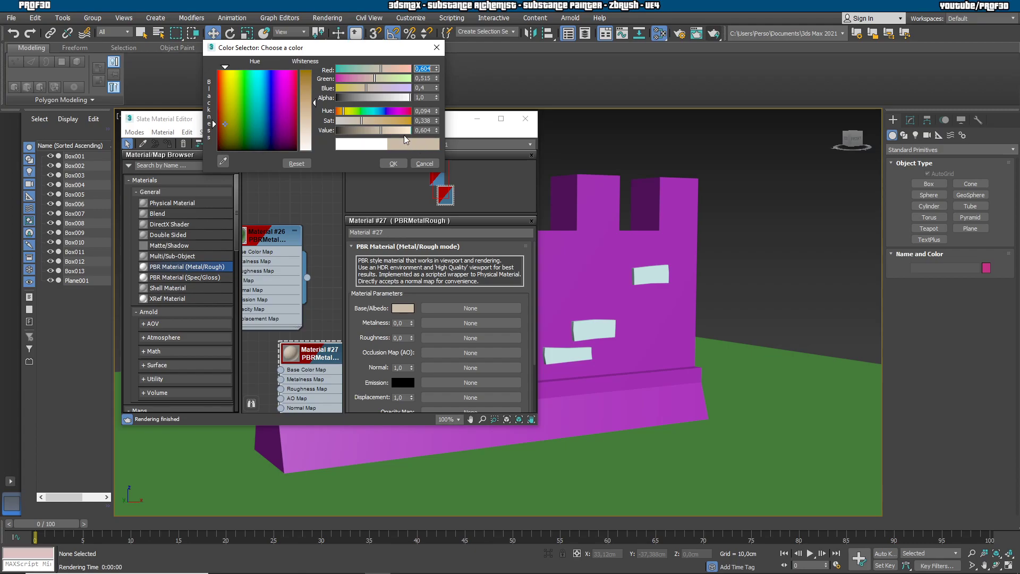
drag(359, 121, 354, 122)
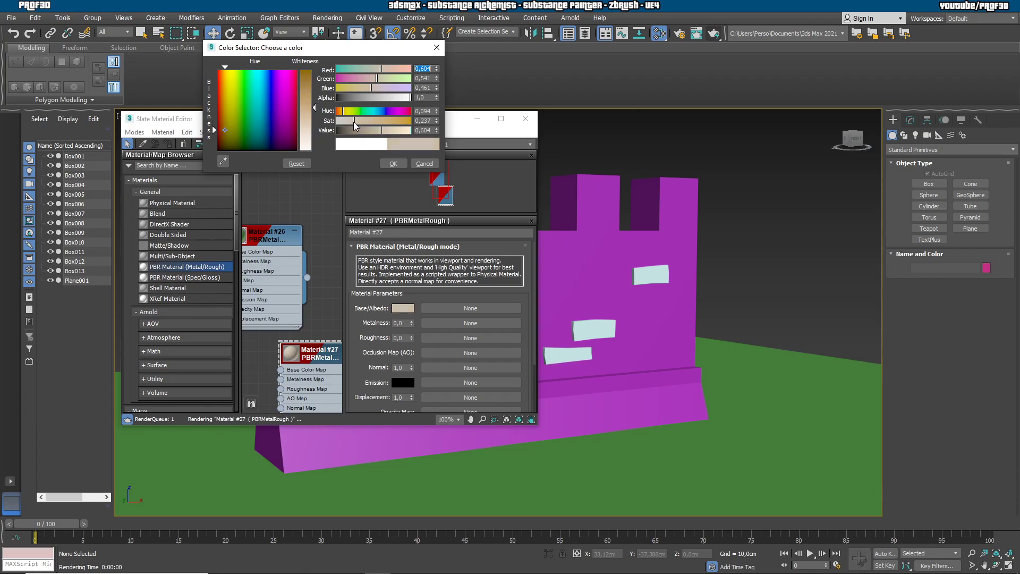
click(392, 164)
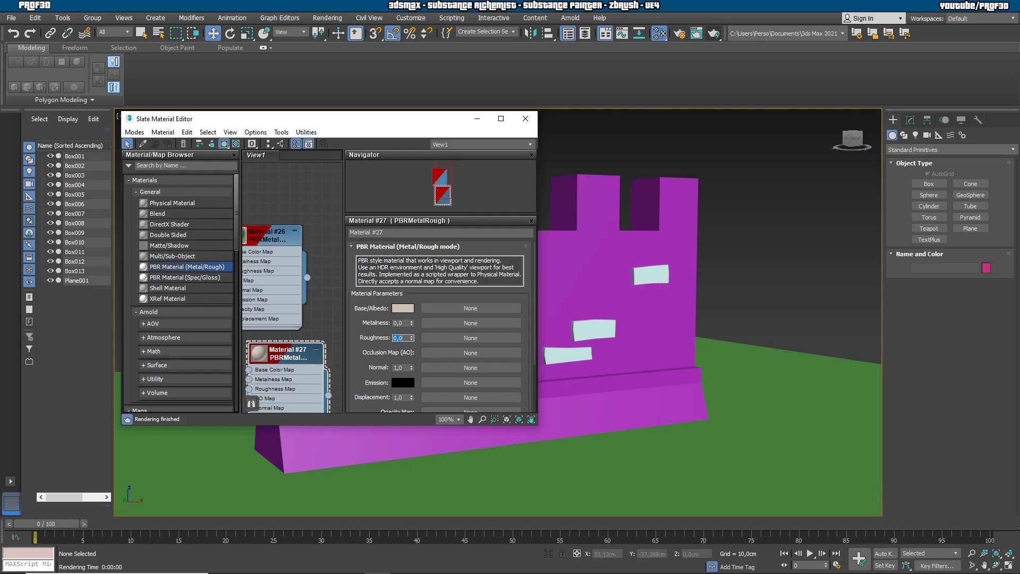
Set the beige material's roughness to 0.8 and assign it to the castle wall
key(Return)
drag(263, 408, 263, 376)
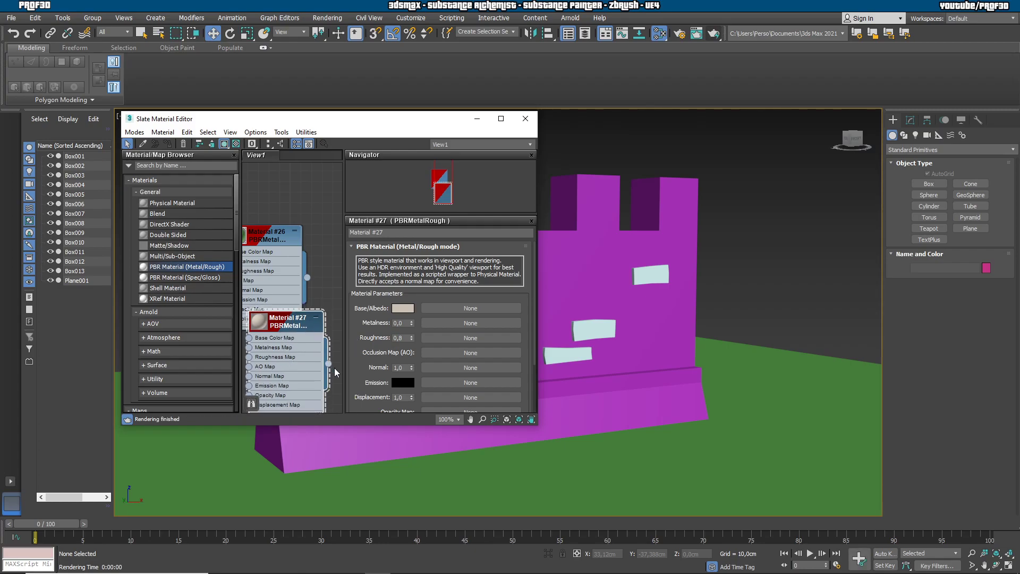
drag(565, 376, 653, 352)
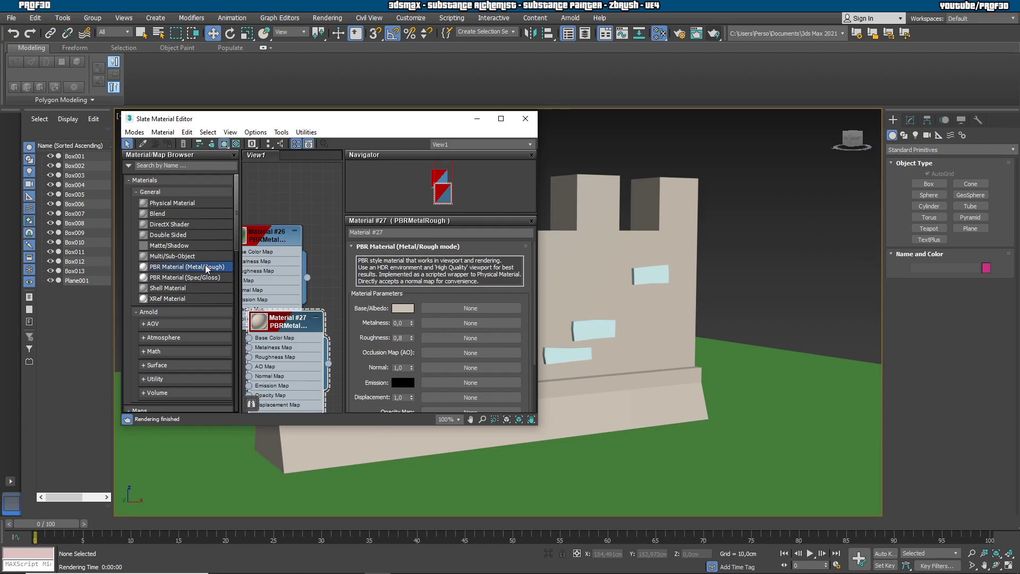
Add a third PBR Material (Metal/Rough) with a darker tan base colour of hue 0.115, saturation 0.417, value 0.367, and roughness 0.8
drag(353, 172, 298, 195)
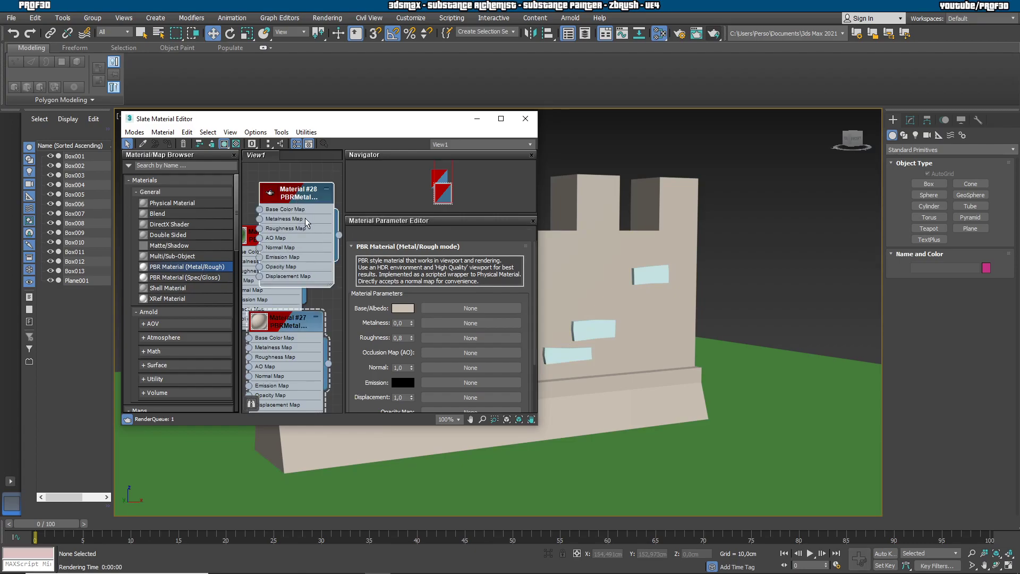
click(402, 309)
click(349, 112)
drag(390, 130, 364, 133)
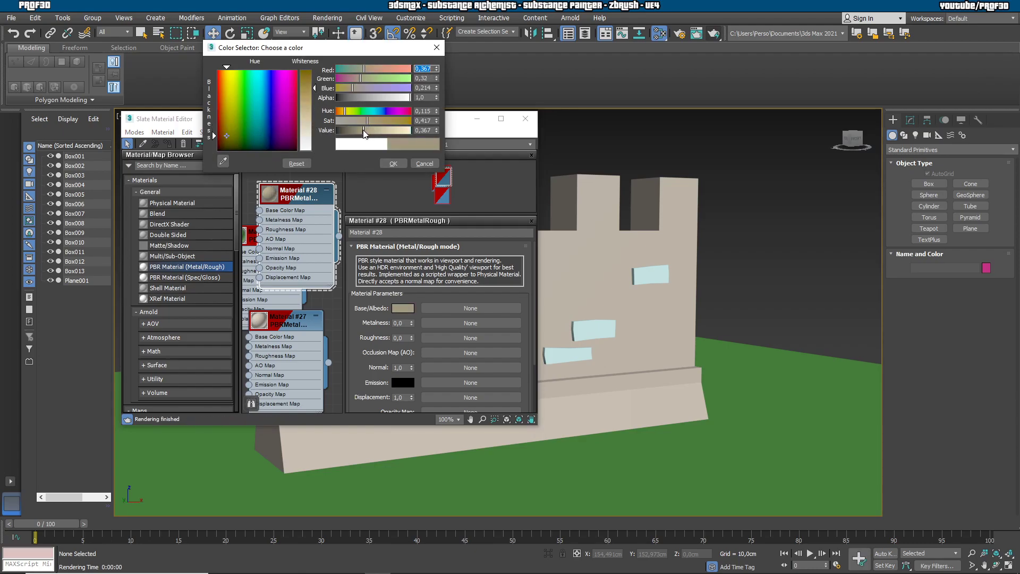
click(402, 163)
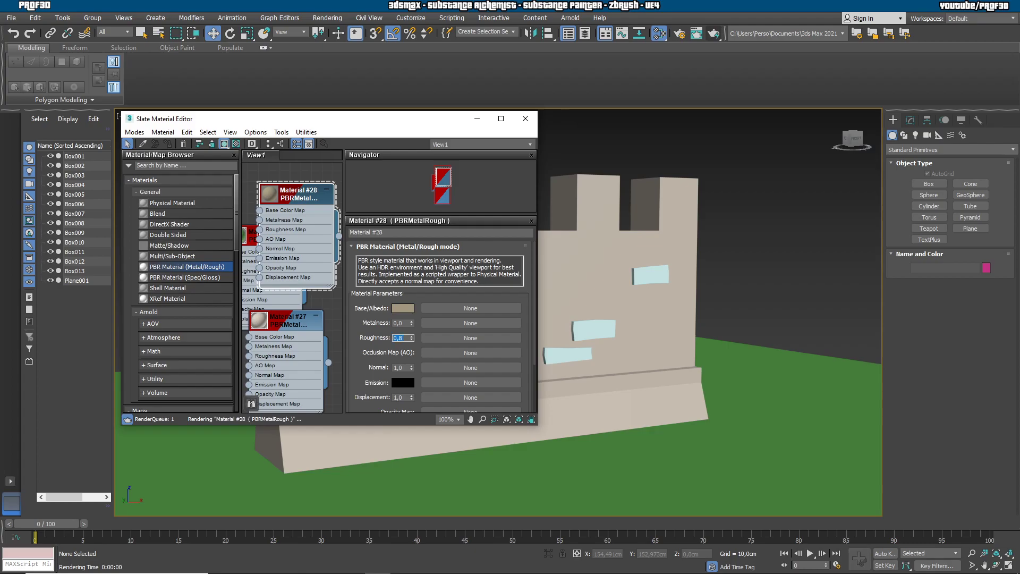
Assign the tan material individually to two protruding bricks on the wall's front face
drag(339, 237, 660, 276)
middle_drag(651, 332, 740, 328)
scroll(741, 328, down, 5)
scroll(703, 340, up, 5)
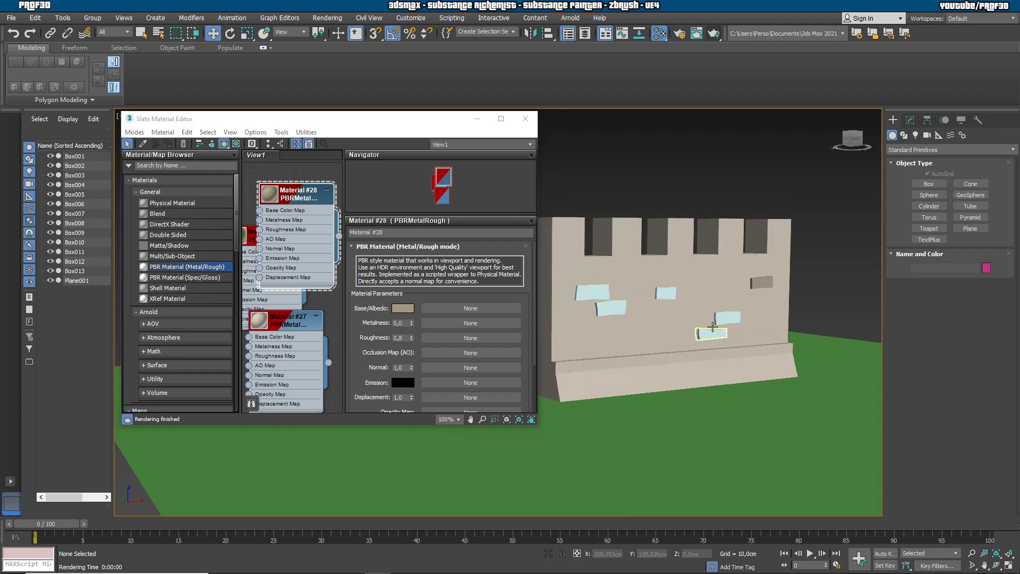
drag(338, 238, 722, 336)
Select the ten remaining bricks on both wall faces and assign the tan material to the whole selection
click(697, 363)
ctrl+click(616, 303)
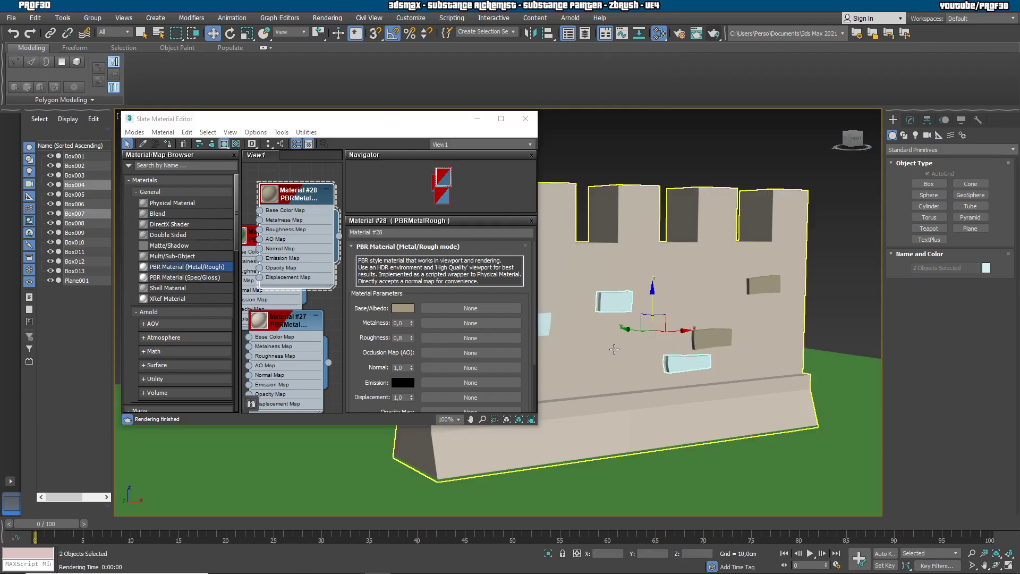
middle_drag(610, 344, 691, 330)
ctrl+click(651, 319)
ctrl+click(617, 299)
alt+middle_drag(628, 346, 704, 303)
ctrl+click(703, 303)
ctrl+click(712, 372)
ctrl+click(641, 346)
ctrl+click(585, 295)
ctrl+click(569, 314)
middle_drag(570, 319, 715, 348)
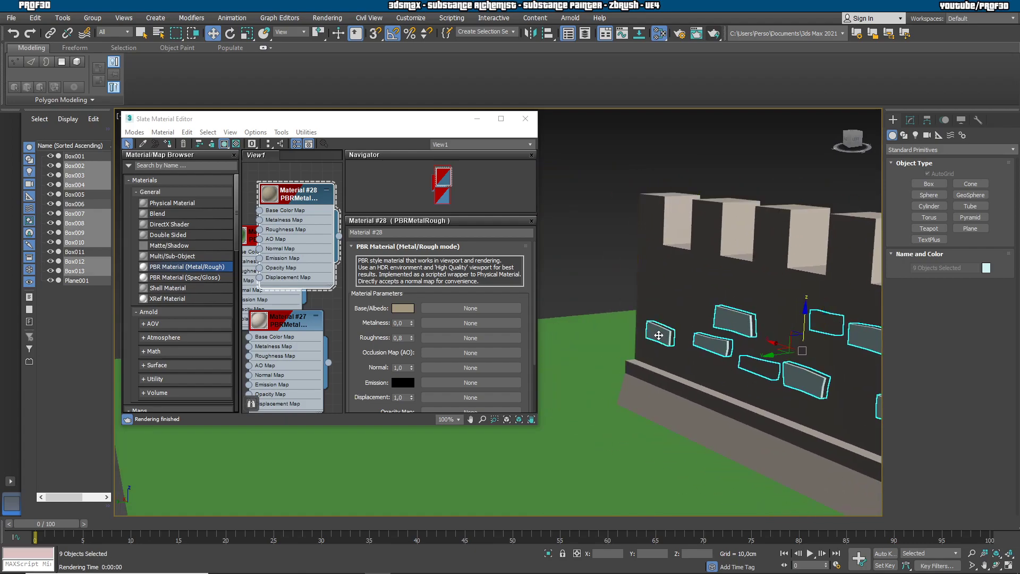
ctrl+click(659, 335)
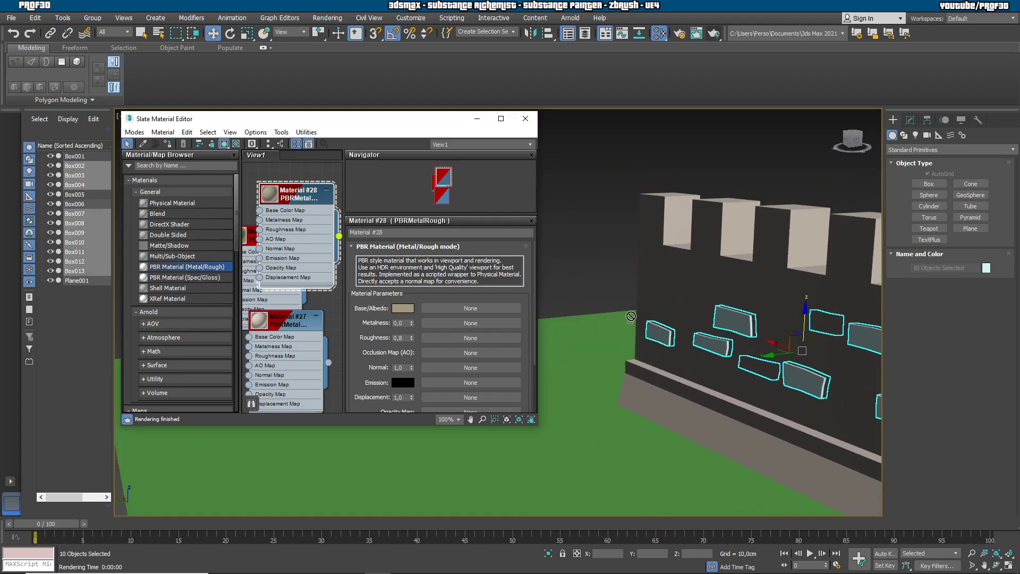
drag(659, 333, 660, 335)
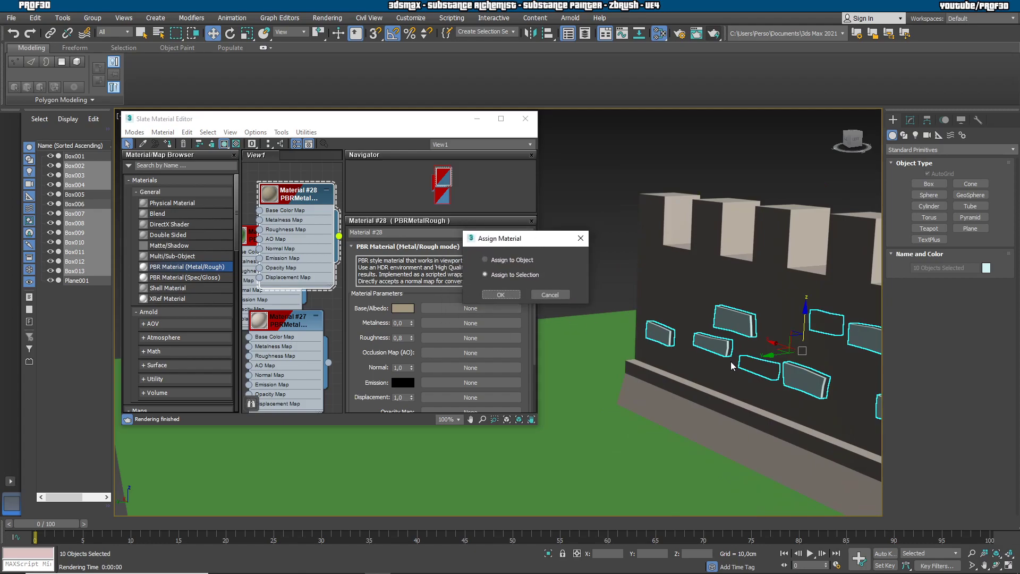
click(501, 294)
alt+middle_drag(664, 340, 642, 337)
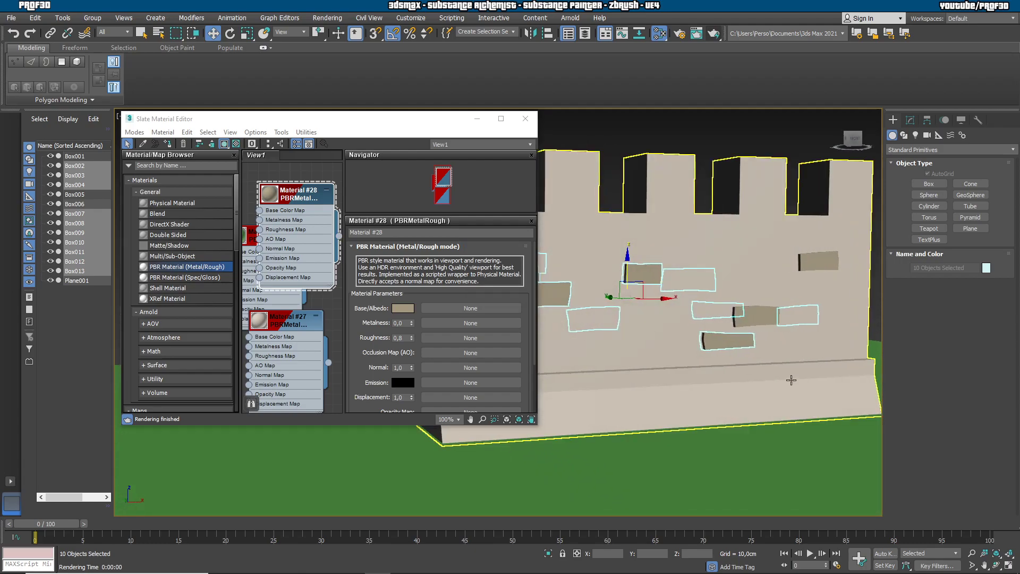
Enter polygon editing on the castle wall, move the material editor aside, and switch to the front view
click(775, 420)
scroll(774, 421, down, 3)
alt+middle_drag(775, 421, 704, 392)
scroll(756, 421, up, 3)
click(500, 122)
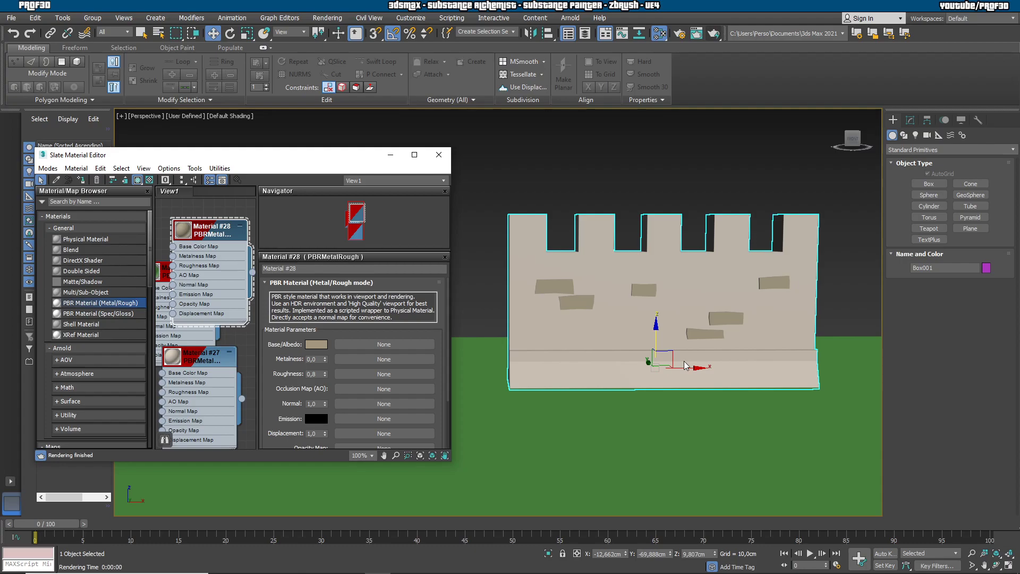
click(910, 120)
click(962, 273)
alt+middle_drag(639, 441, 663, 420)
click(658, 385)
alt+middle_drag(769, 370, 753, 415)
click(754, 415)
key(f)
scroll(637, 399, down, 4)
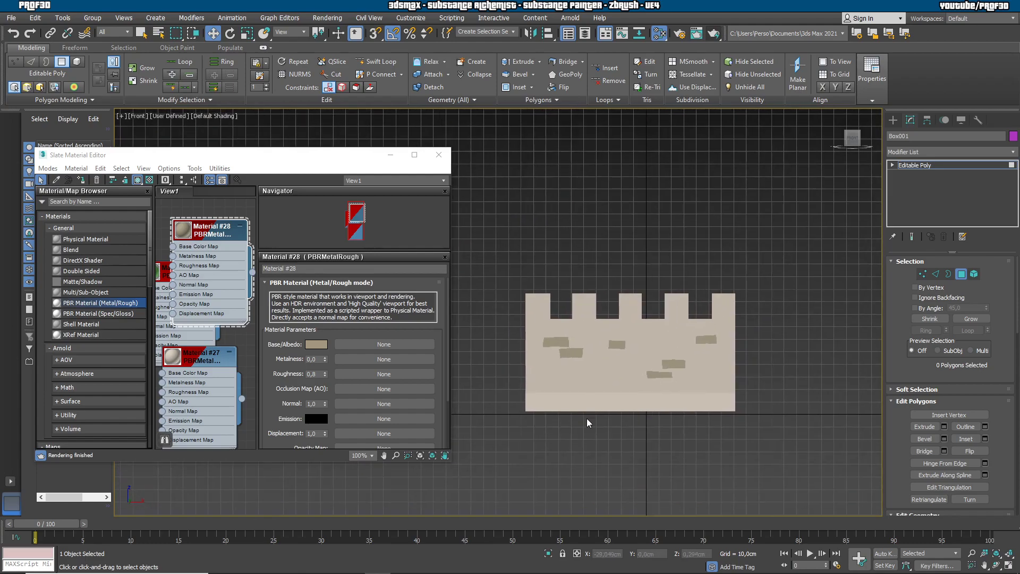
Select all polygons of the wall's sloped base, including its ledge on both sides, using Grow and extra window selections in wireframe
drag(502, 399, 789, 466)
alt+middle_drag(641, 438, 656, 444)
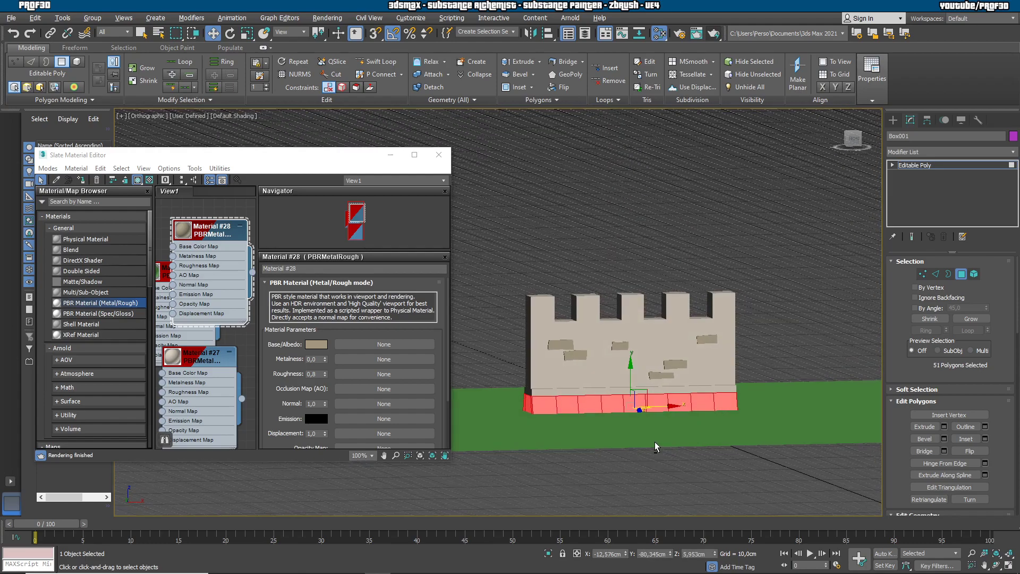
key(F3)
scroll(651, 385, up, 3)
alt+middle_drag(651, 384, 729, 397)
click(971, 319)
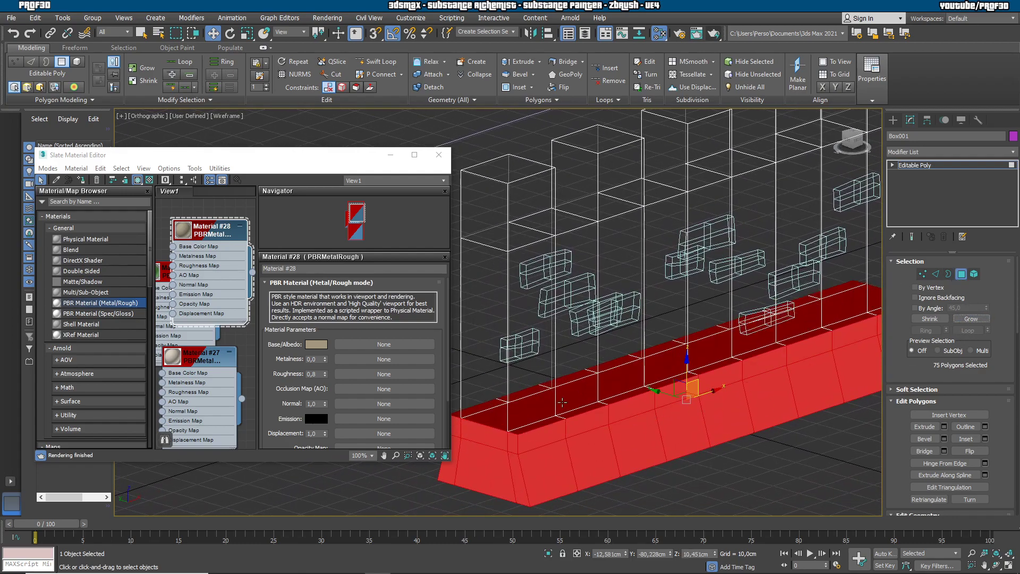
alt+middle_drag(839, 319, 639, 403)
drag(749, 307, 731, 403)
ctrl+drag(599, 300, 643, 413)
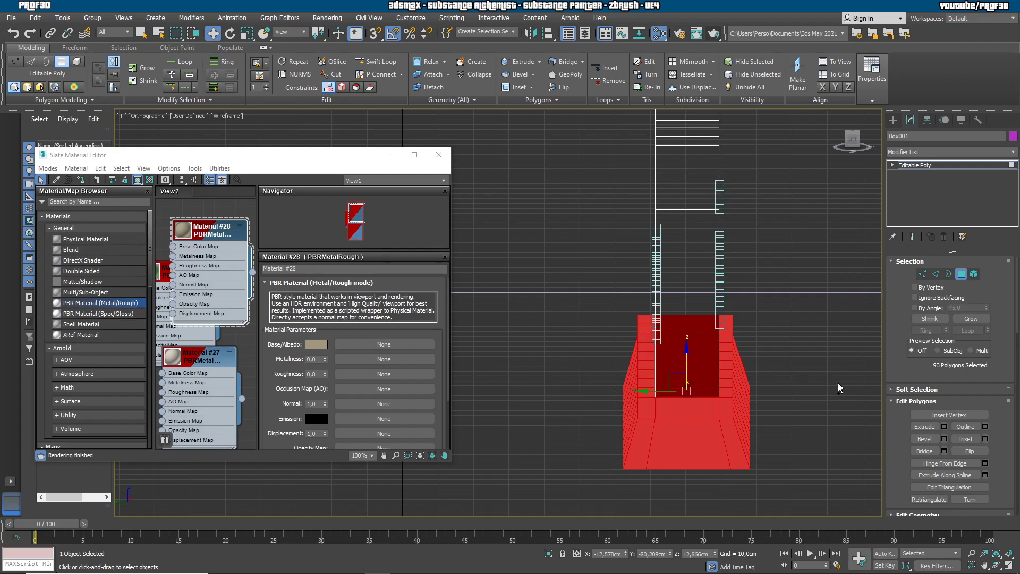
Assign the tan material to the selected base polygons, return to shaded display, and clear the selection
alt+middle_drag(784, 432, 534, 386)
drag(250, 274, 541, 425)
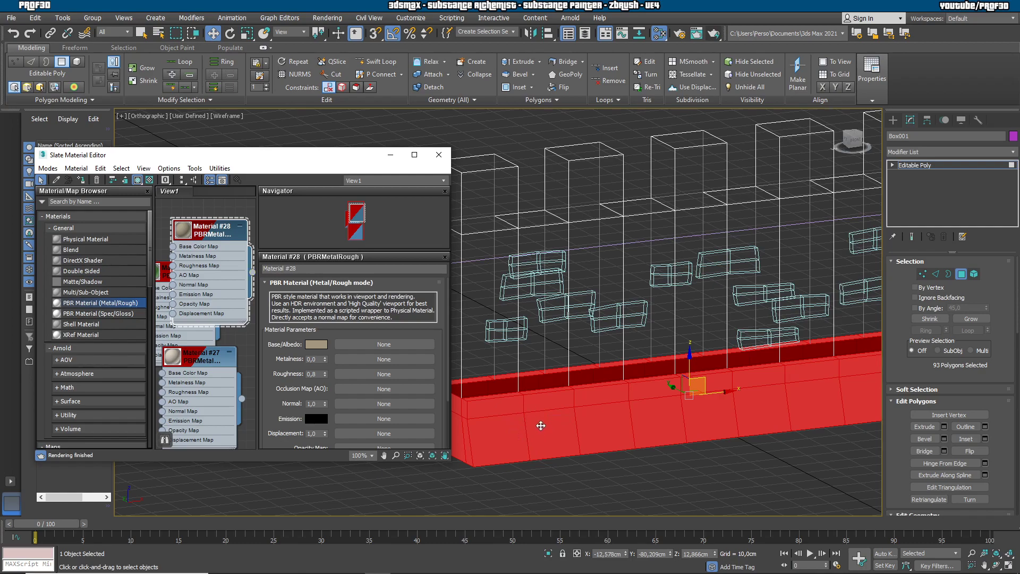
key(F3)
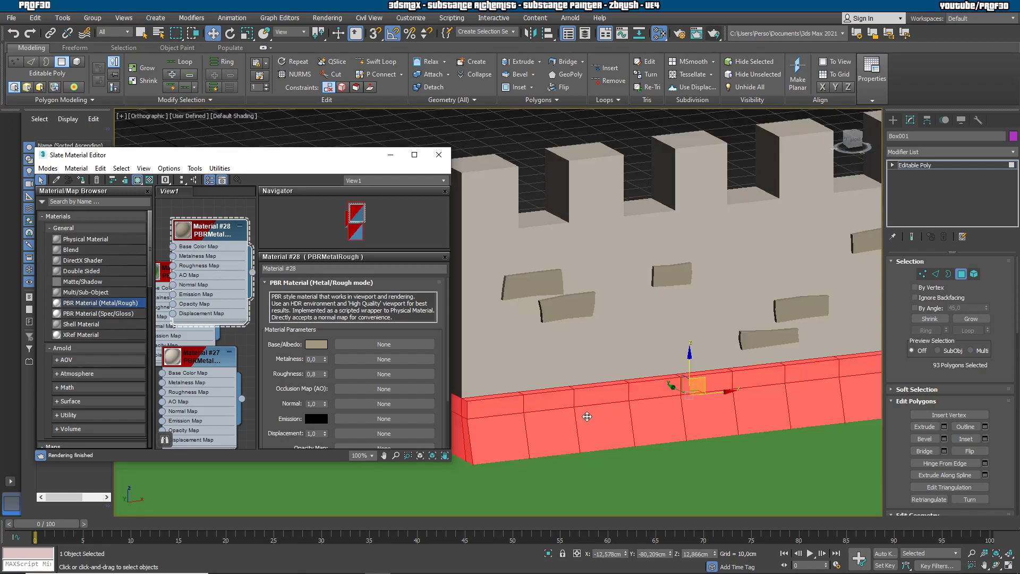
click(536, 165)
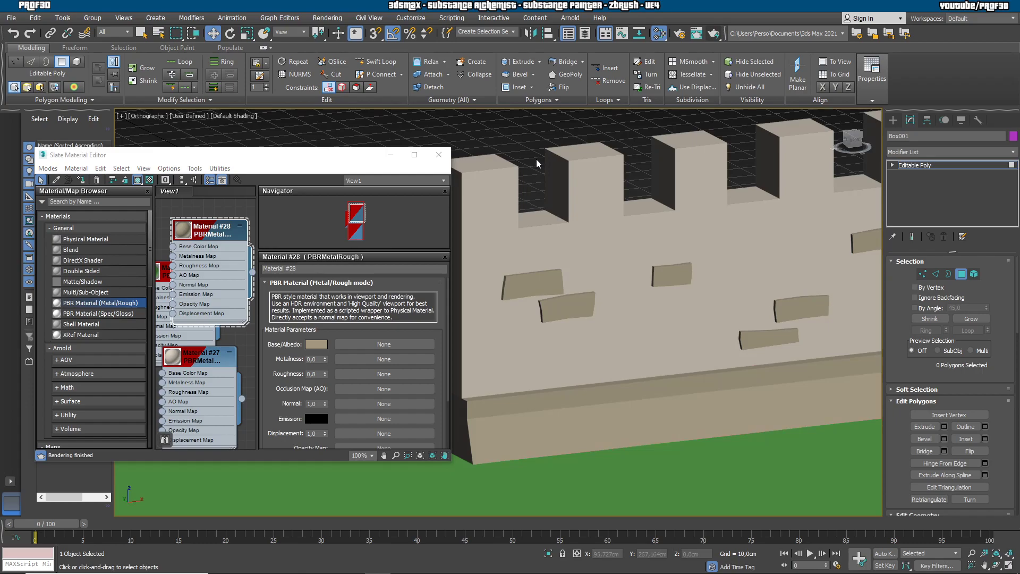
Leave polygon editing, minimise the material editor, frame the wall's front in perspective, and create a physical camera from that view
click(895, 121)
drag(357, 160, 282, 173)
alt+middle_drag(499, 423, 619, 409)
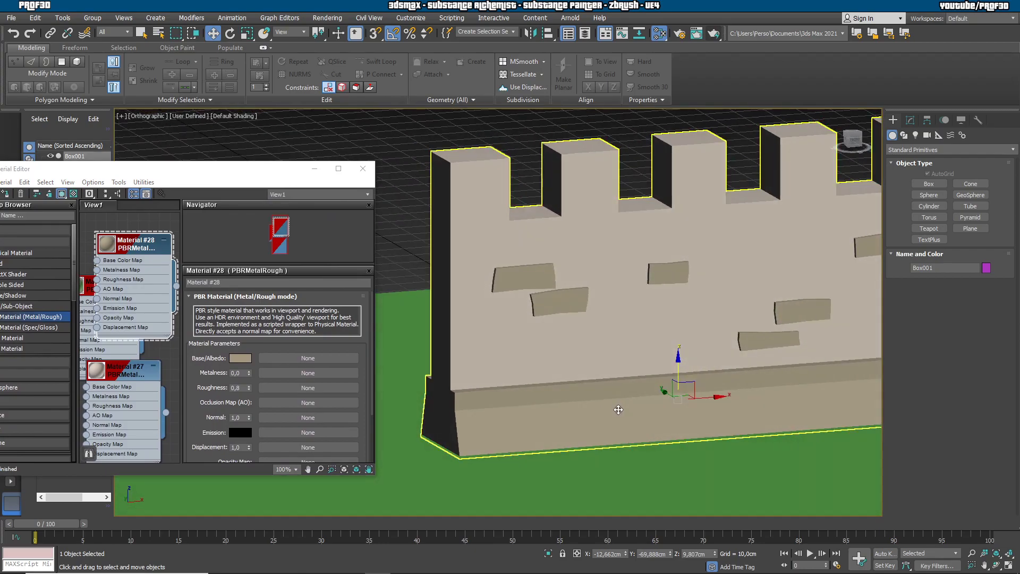
key(p)
scroll(579, 414, down, 4)
middle_drag(686, 374, 538, 362)
click(315, 169)
middle_drag(712, 263, 631, 299)
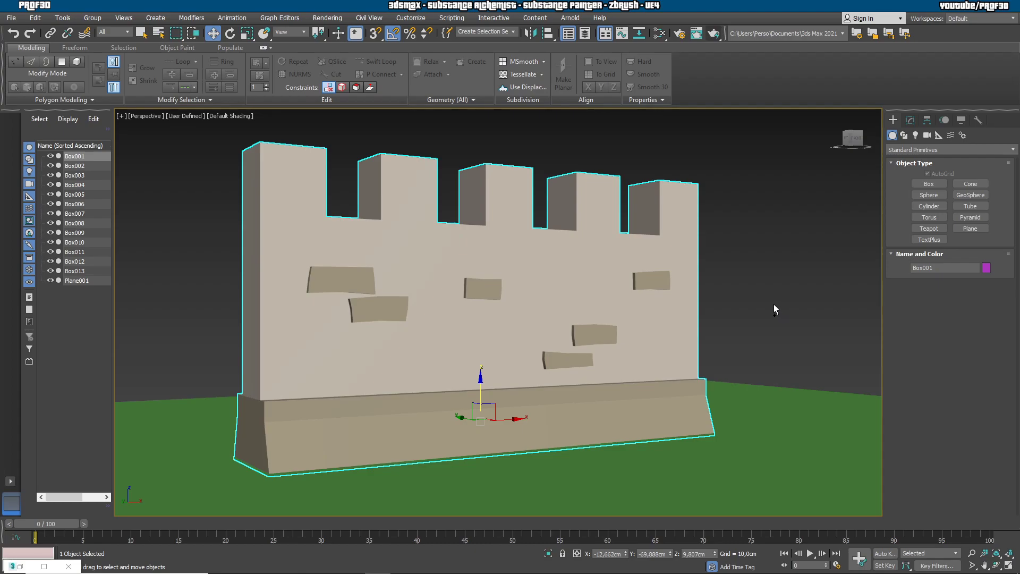
key(ctrl+c)
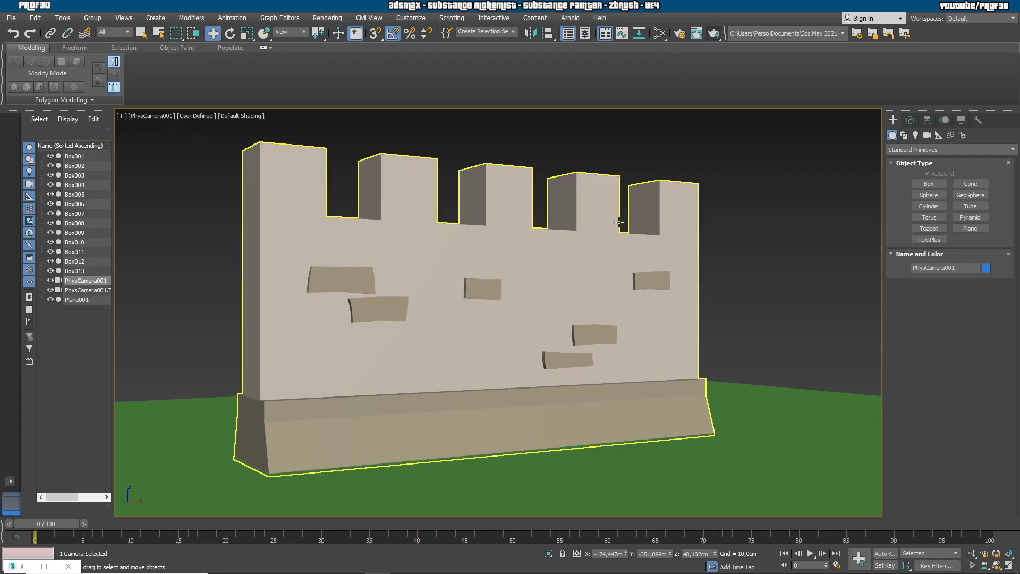
In perspective, create a targeted Arnold light on the ground in front of the wall, aimed at it from about 267 cm
key(p)
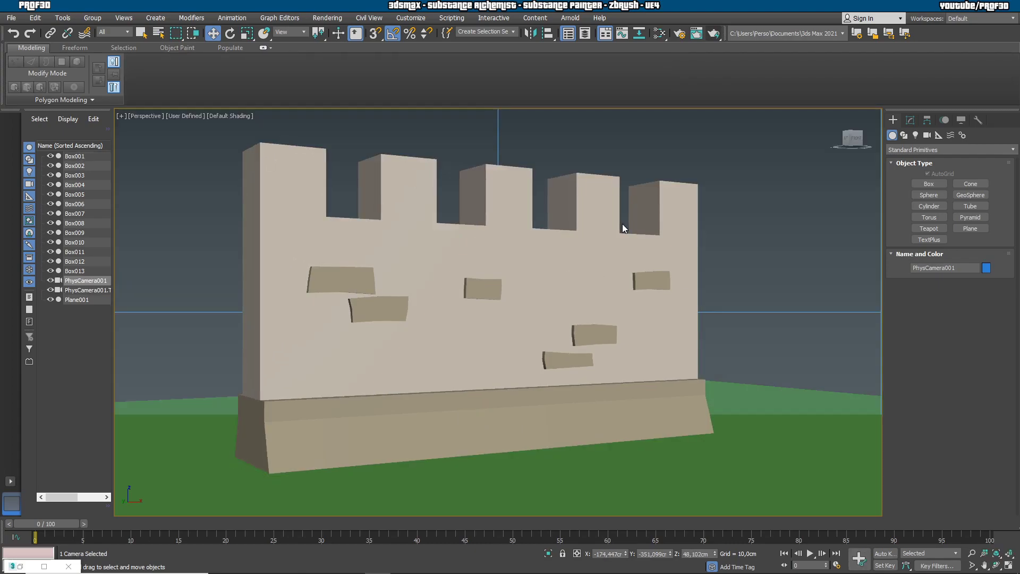
alt+middle_drag(683, 267, 630, 350)
scroll(640, 281, down, 10)
click(915, 136)
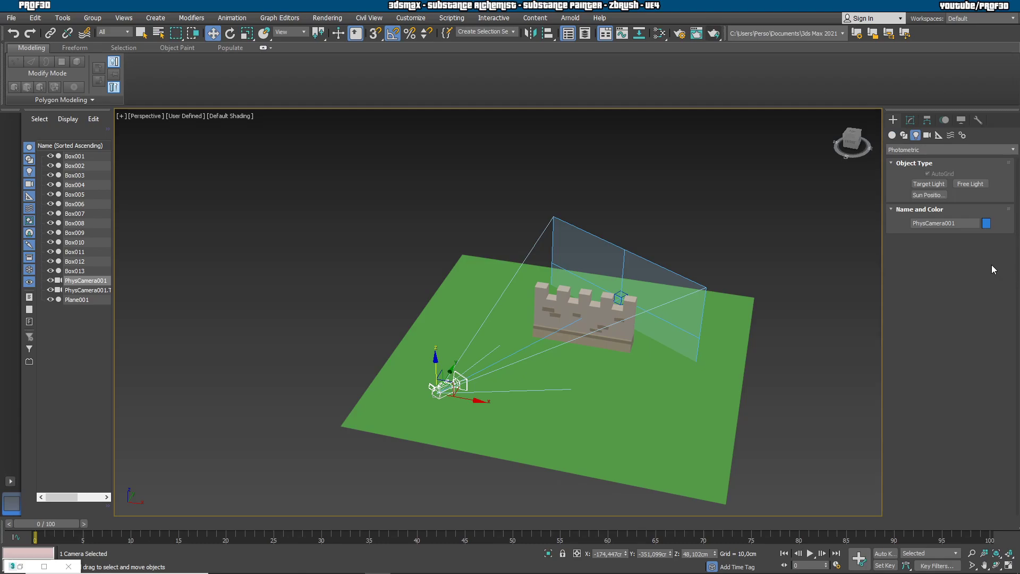
click(916, 150)
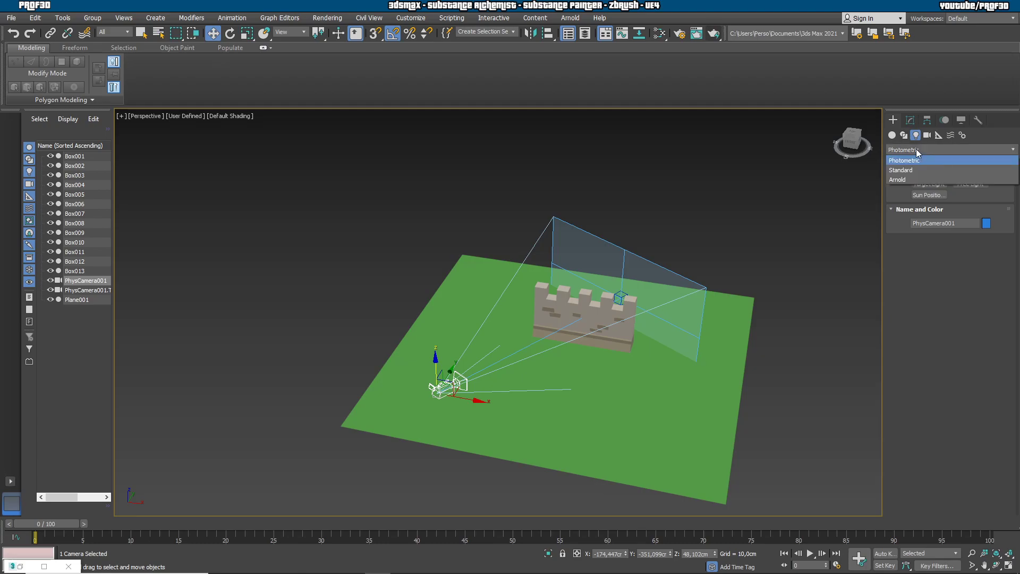
click(906, 179)
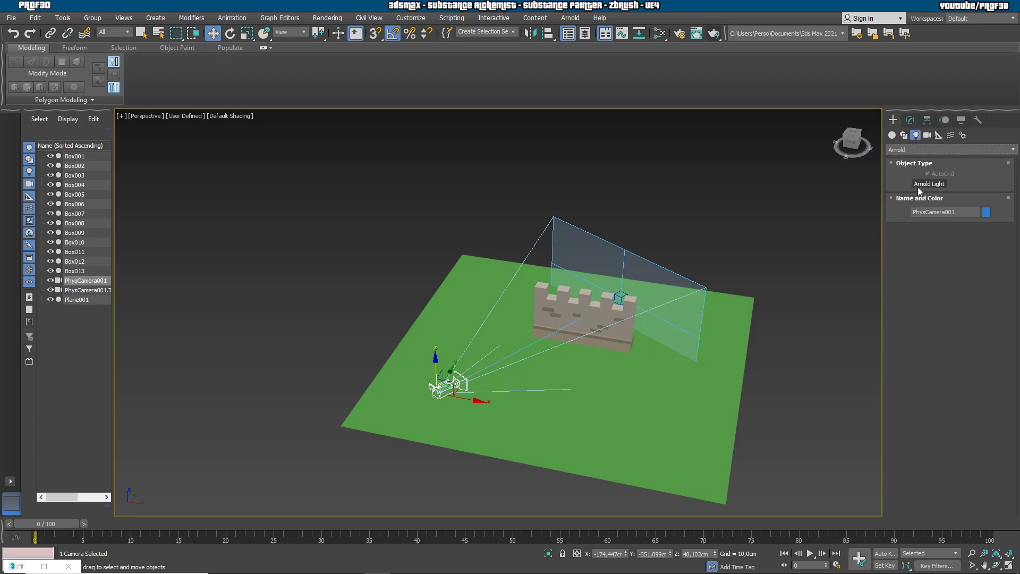
click(922, 184)
click(642, 429)
drag(631, 407, 600, 325)
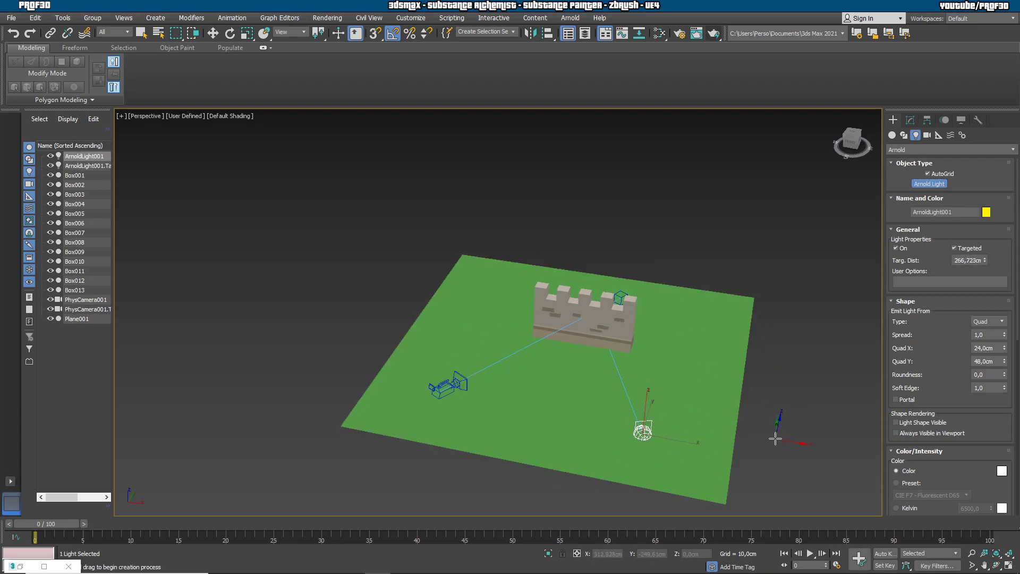
right_click(775, 438)
Change the new Arnold light's emission shape to Skydome
click(910, 119)
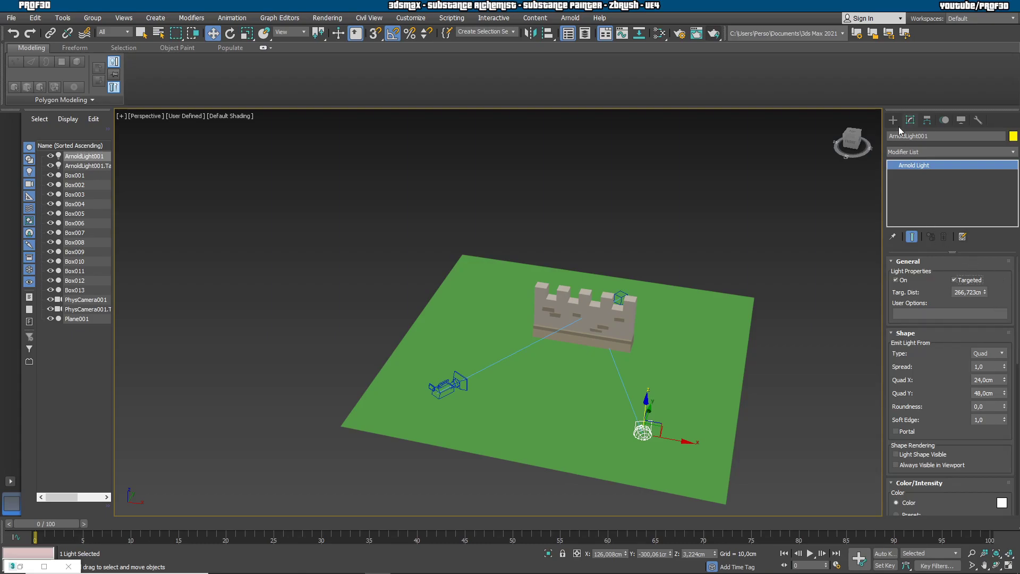
mouse_move(1003, 295)
mouse_down()
mouse_move(992, 226)
mouse_move(991, 278)
mouse_up()
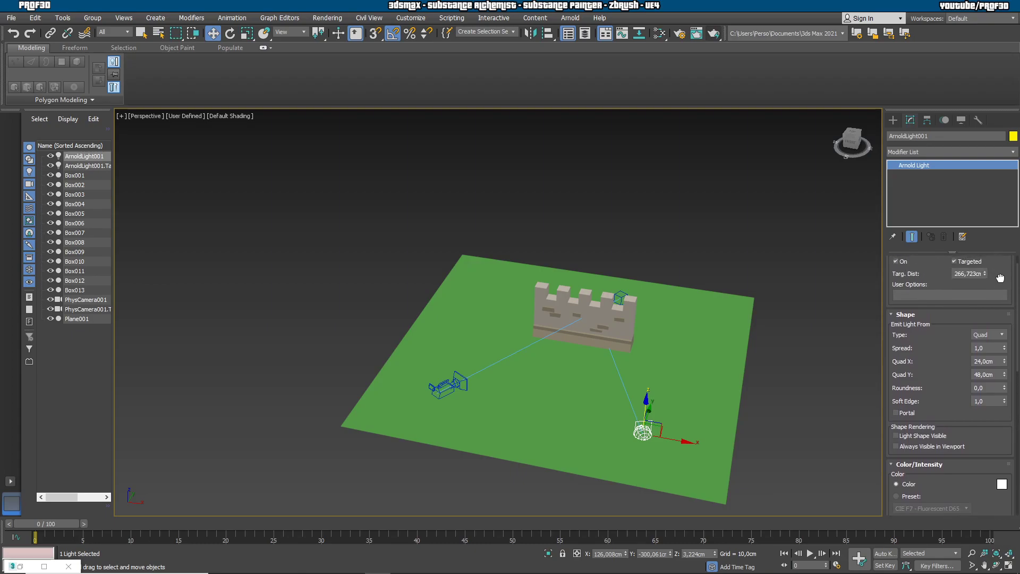
click(988, 336)
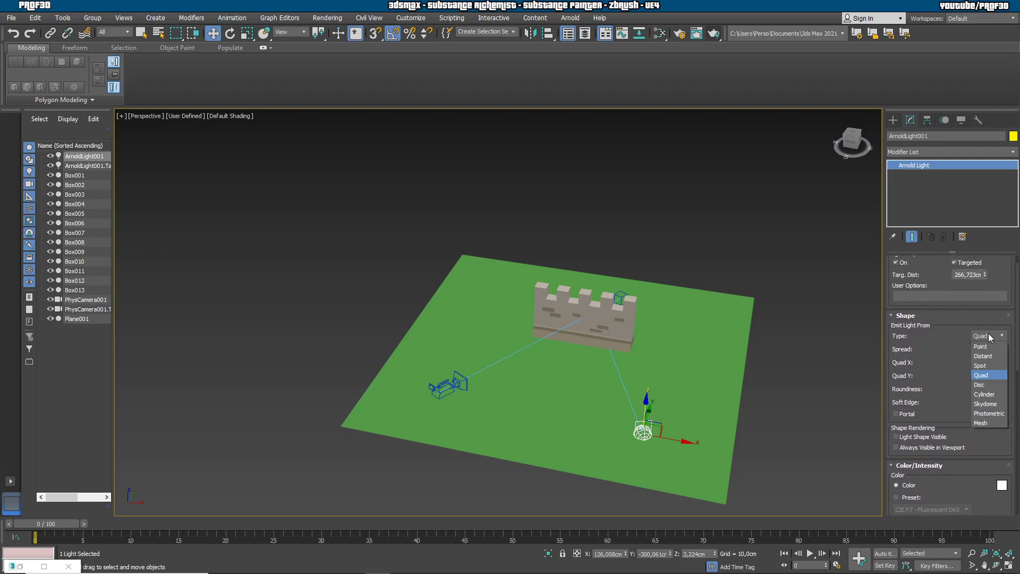
click(986, 404)
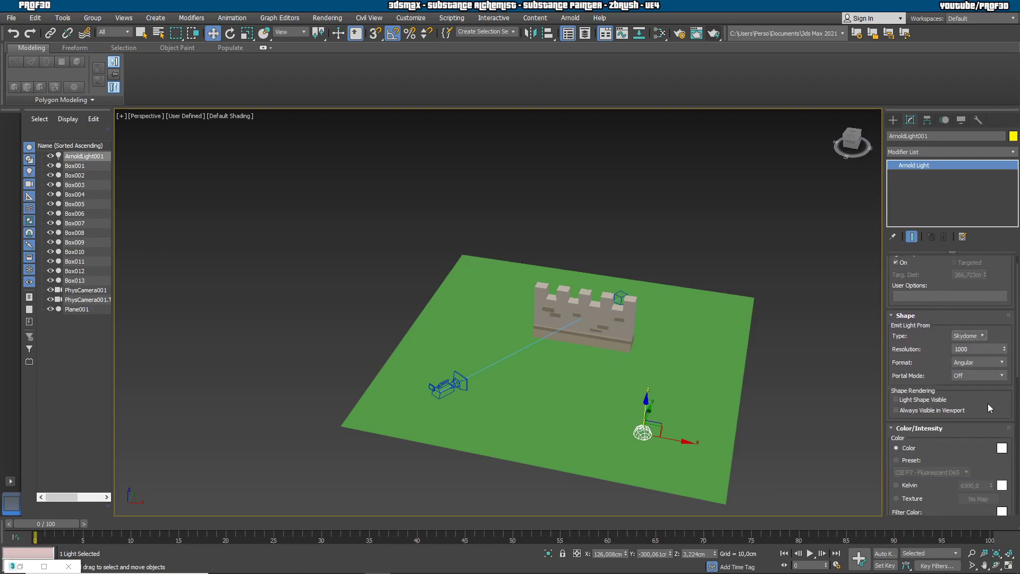
Test-render the scene through the physical camera, then cancel the render and close its frame window
middle_drag(774, 372, 738, 287)
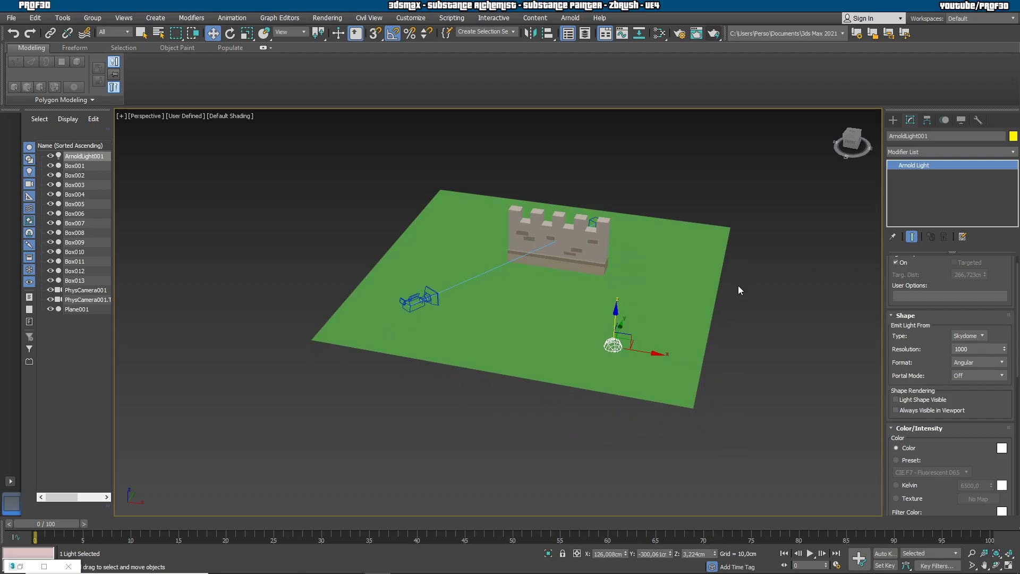
scroll(962, 438, down, 3)
scroll(978, 445, up, 3)
scroll(978, 445, down, 4)
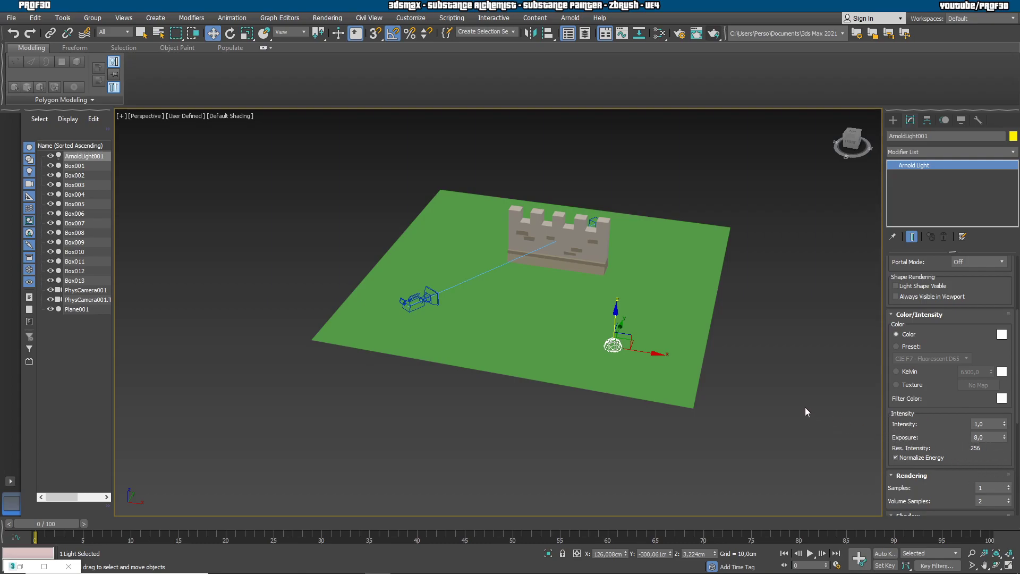
middle_drag(805, 394, 790, 395)
key(c)
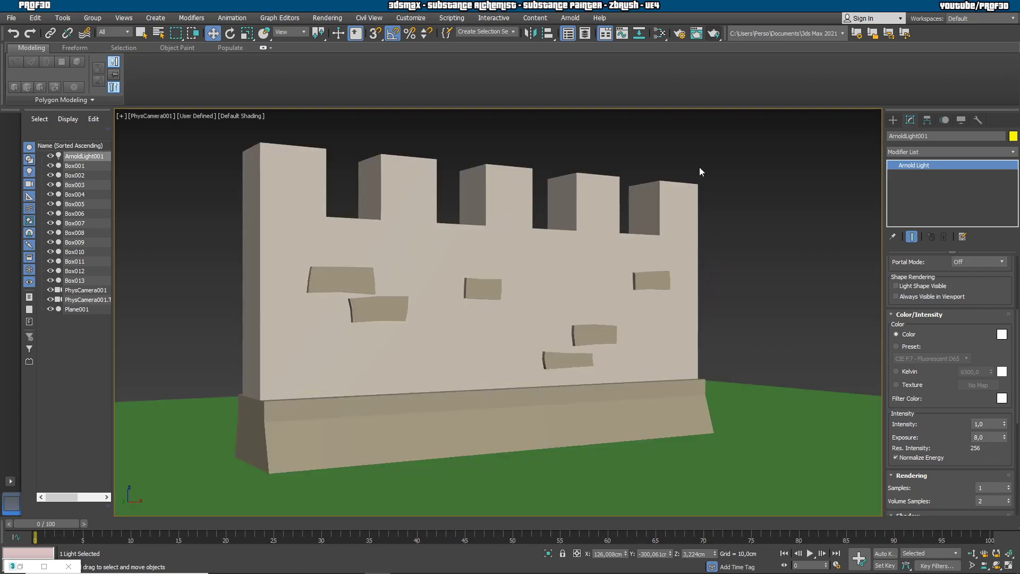
click(714, 33)
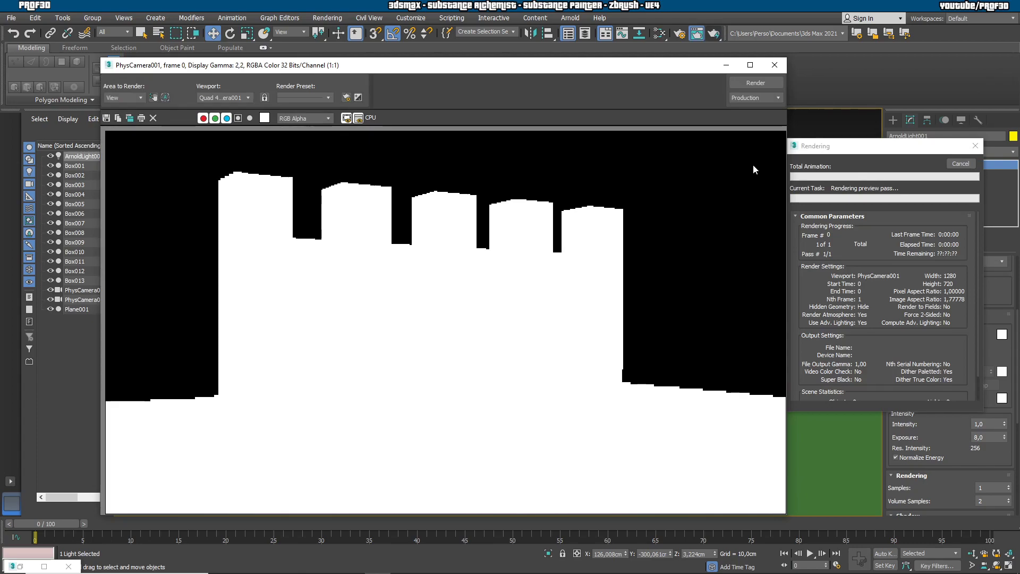
click(962, 163)
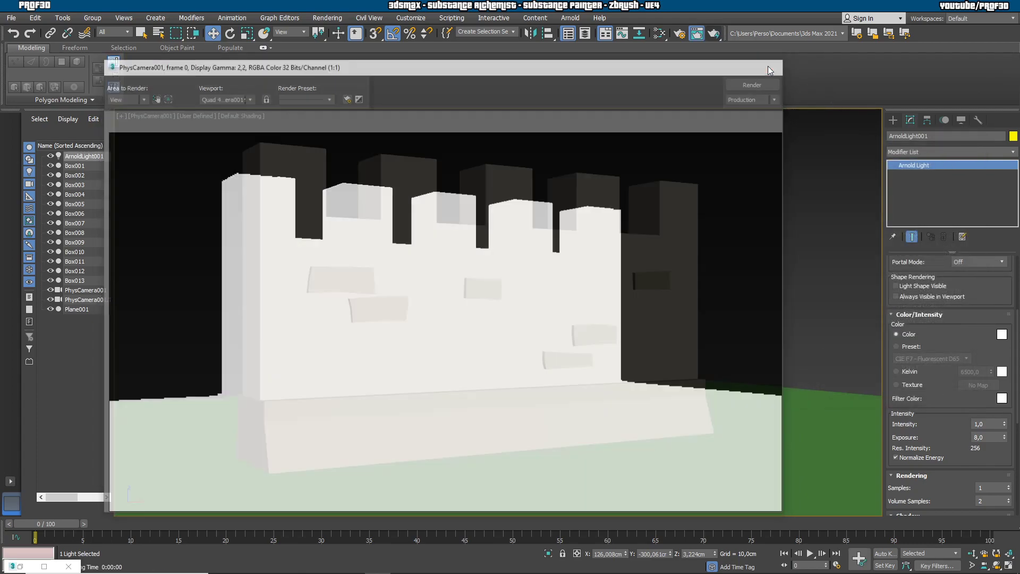
click(768, 65)
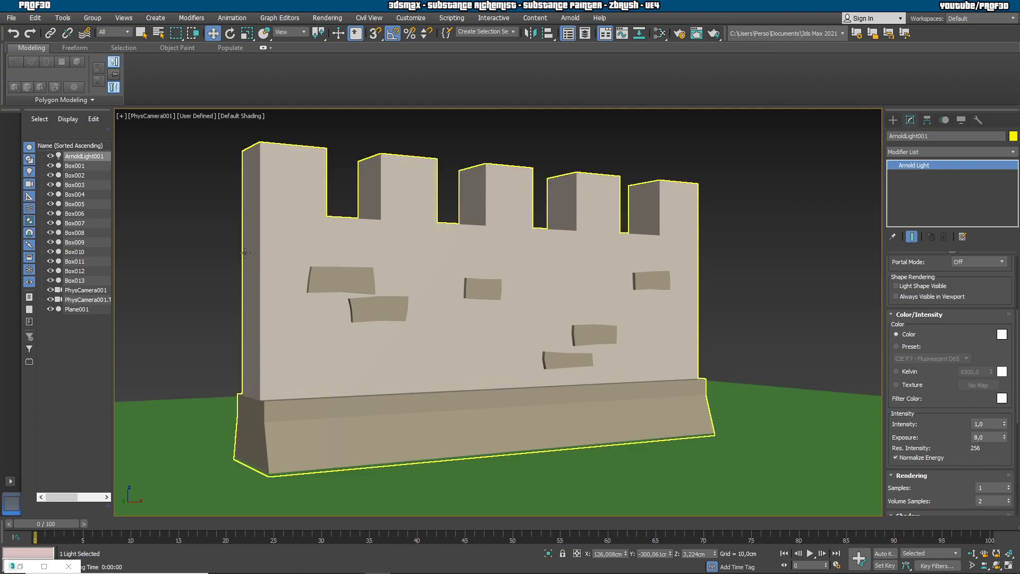
Start the Arnold ActiveShade preview in the camera view and set the skydome light's exposure to 0 and intensity to 0.2
click(201, 118)
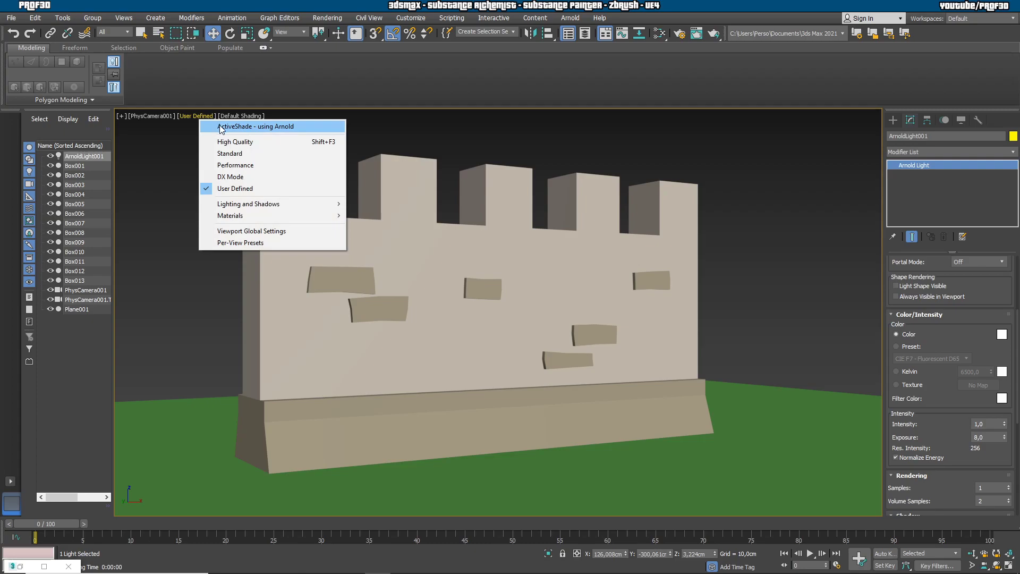
click(221, 127)
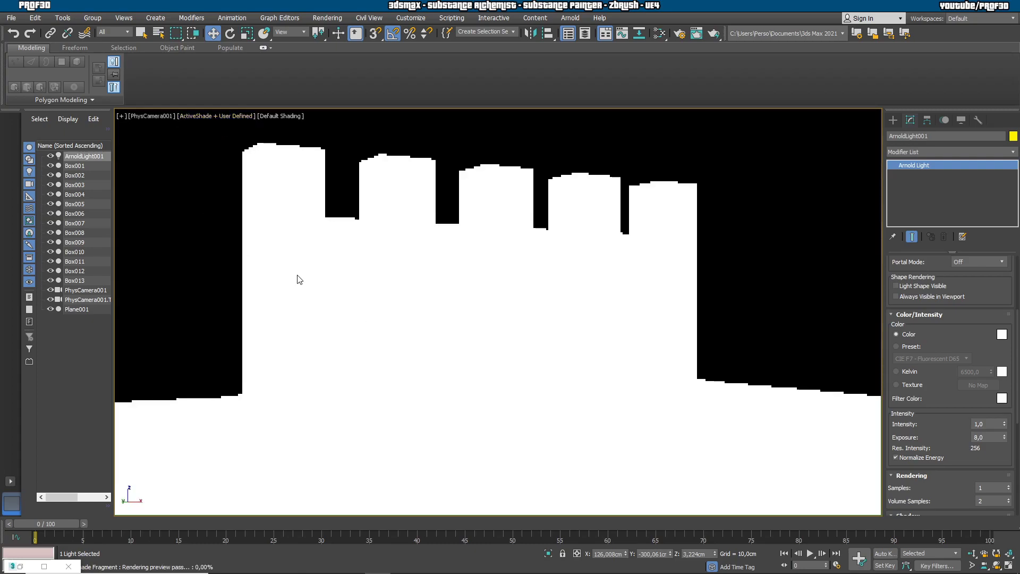
click(982, 437)
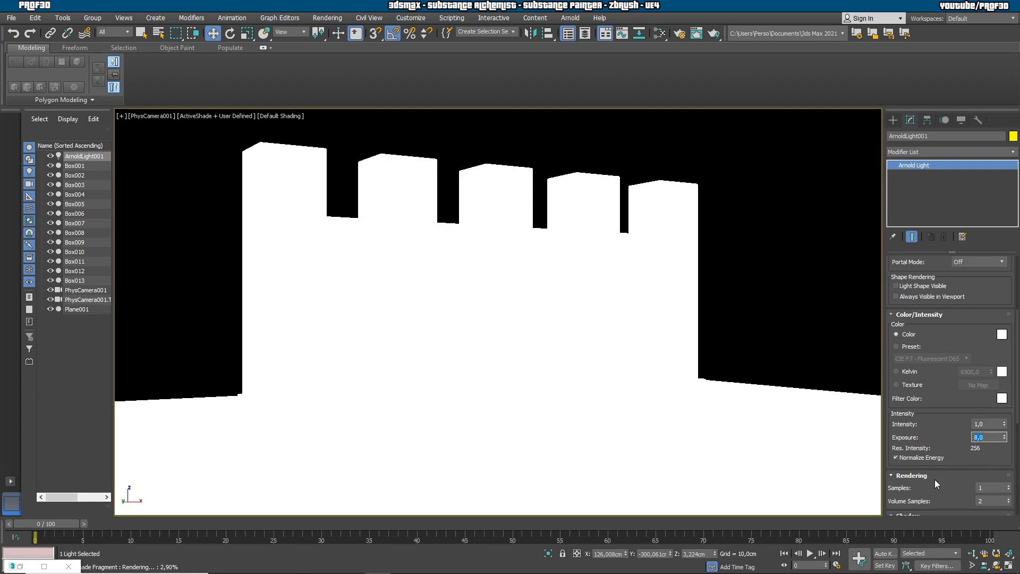
text(0)
key(Return)
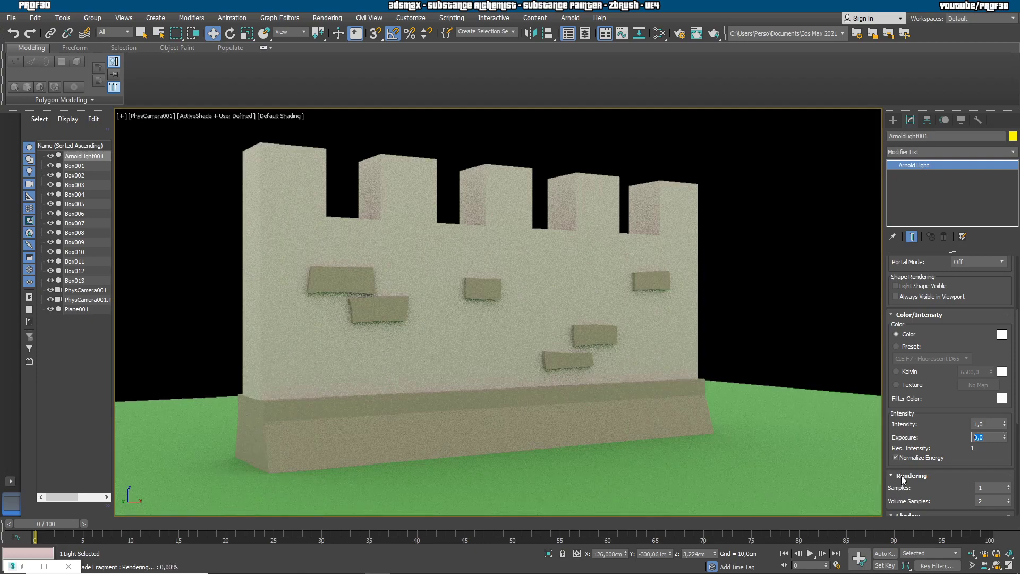
click(984, 424)
text(0,2)
key(Return)
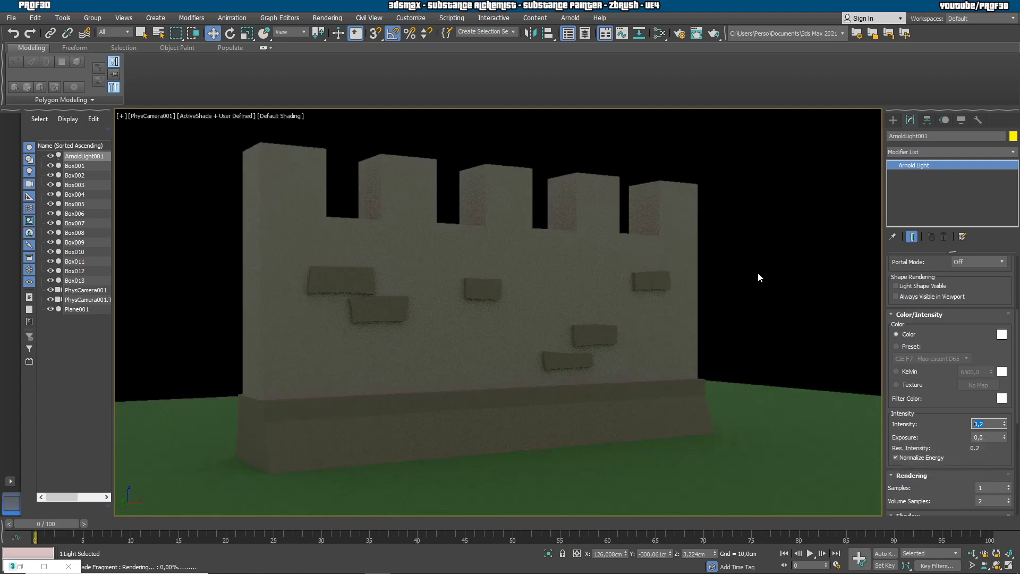
Change the skydome light's colour to a pale blue
click(1002, 335)
click(373, 105)
click(372, 114)
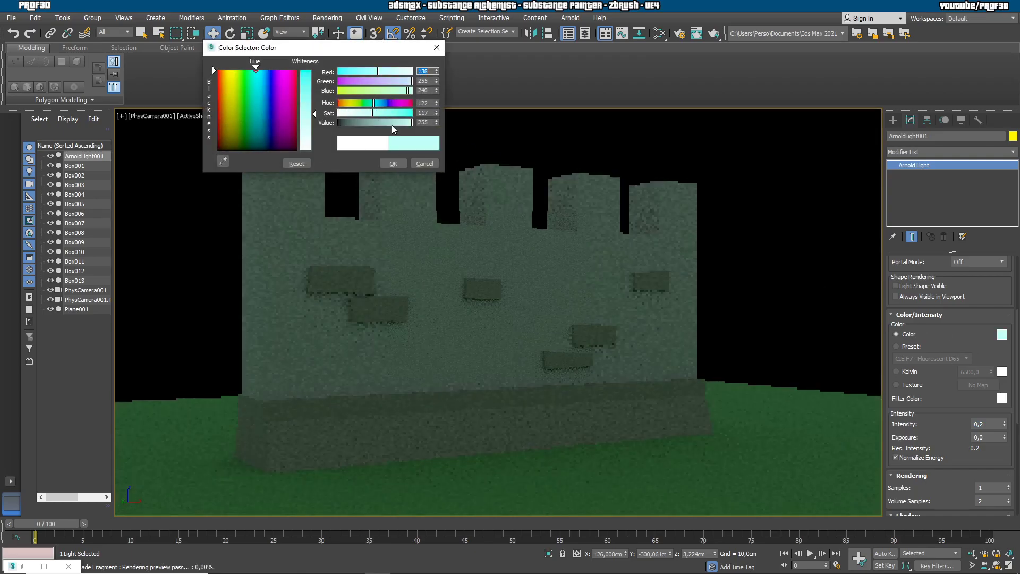
click(366, 113)
click(378, 103)
click(381, 103)
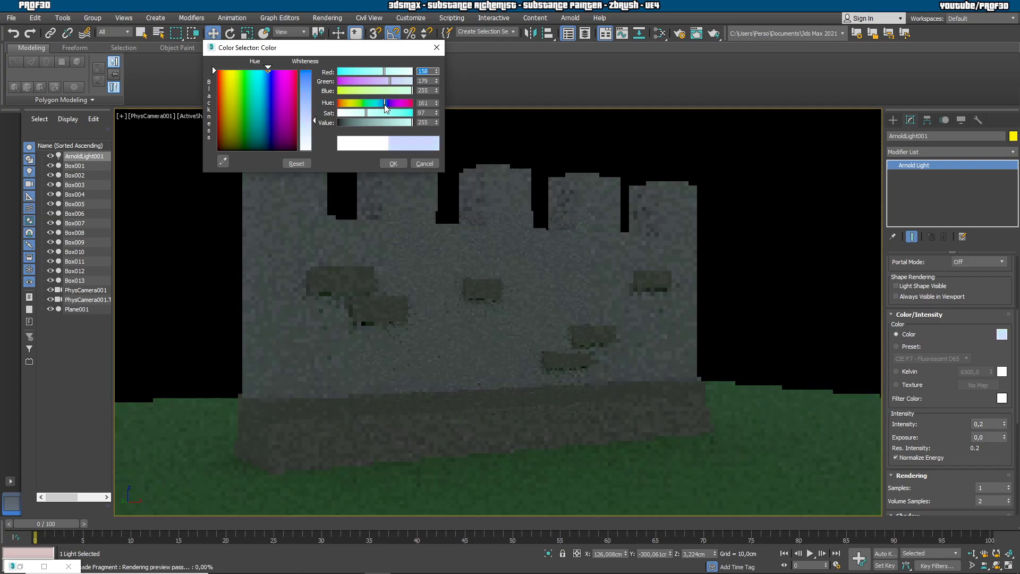
click(393, 165)
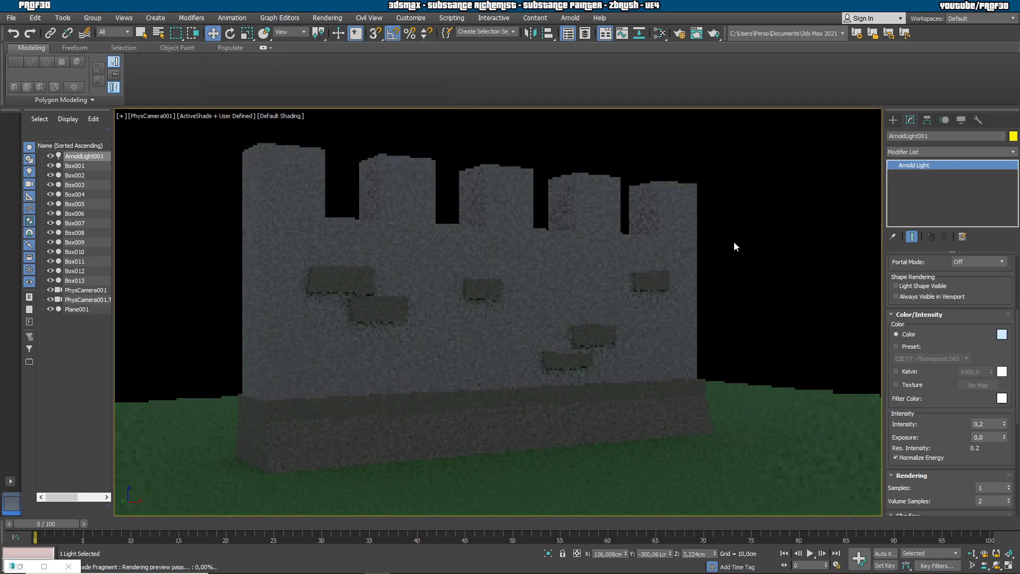
Raise the skydome light's intensity, clear the selection, and turn off the ActiveShade preview
click(981, 426)
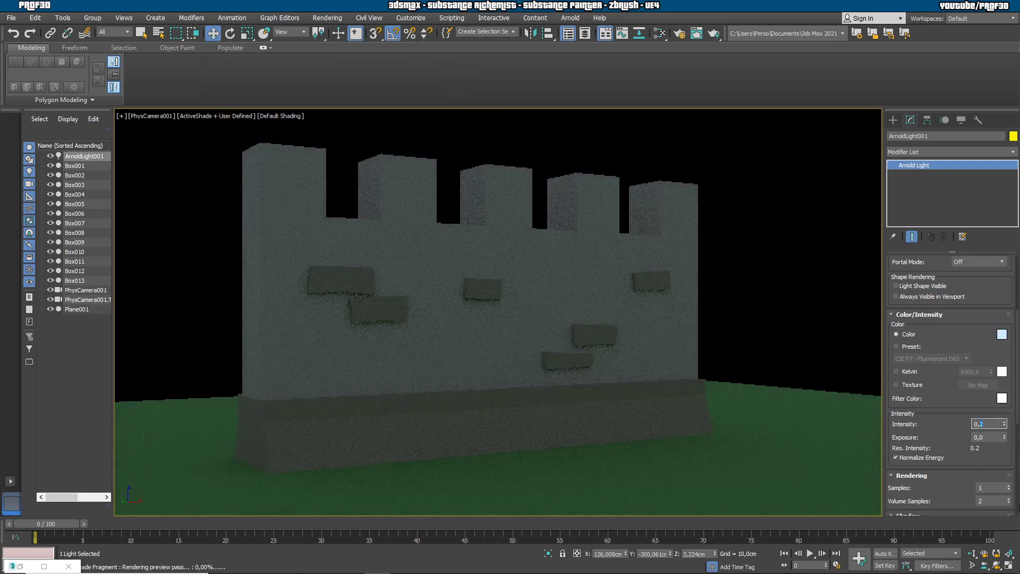
key(Return)
click(800, 337)
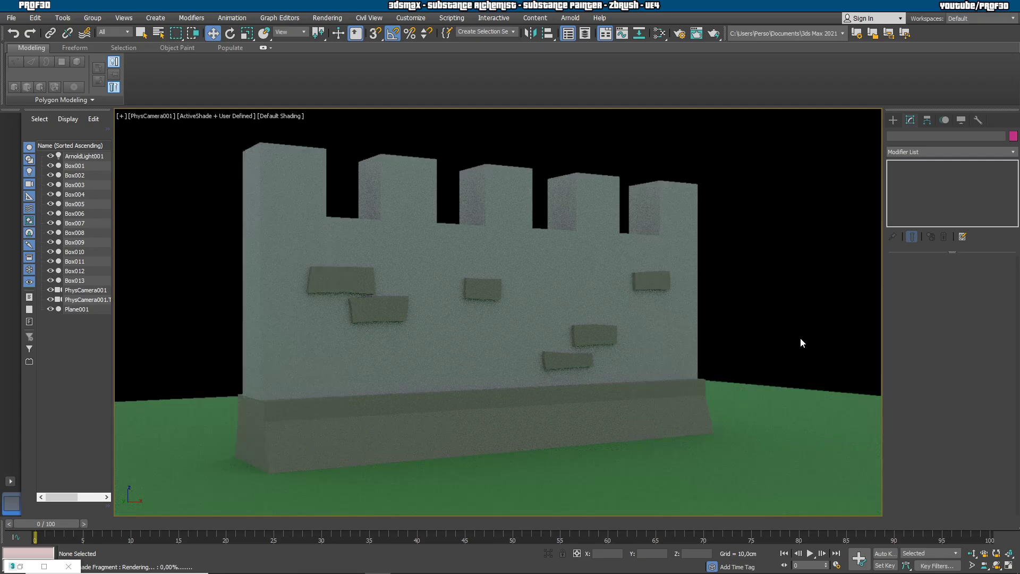
click(223, 116)
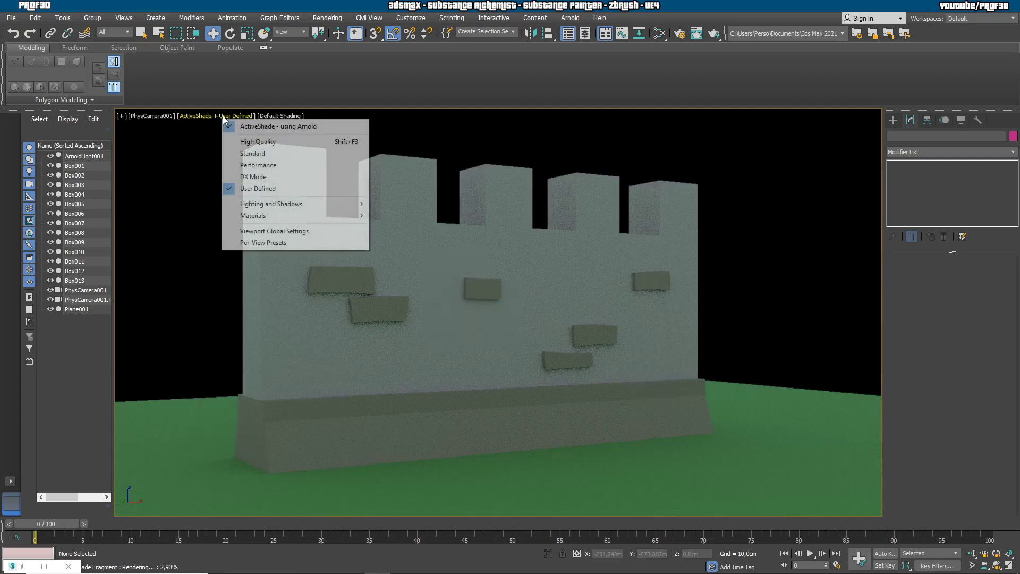
click(237, 127)
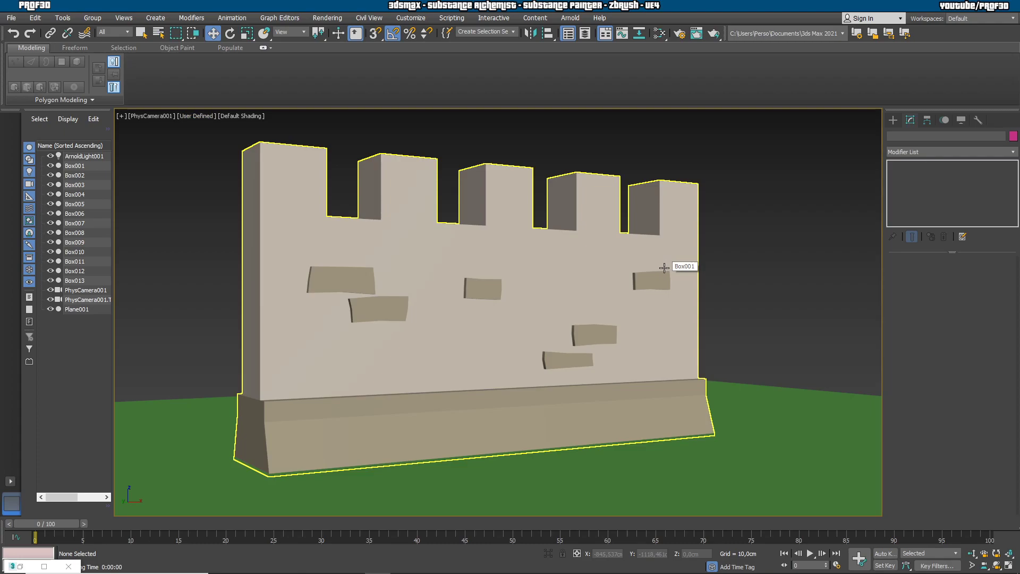
Create a second Arnold light of type Quad at the ground's front edge, targeted at the wall from about 375 cm
key(p)
alt+middle_drag(683, 283, 611, 301)
scroll(617, 327, down, 5)
click(894, 121)
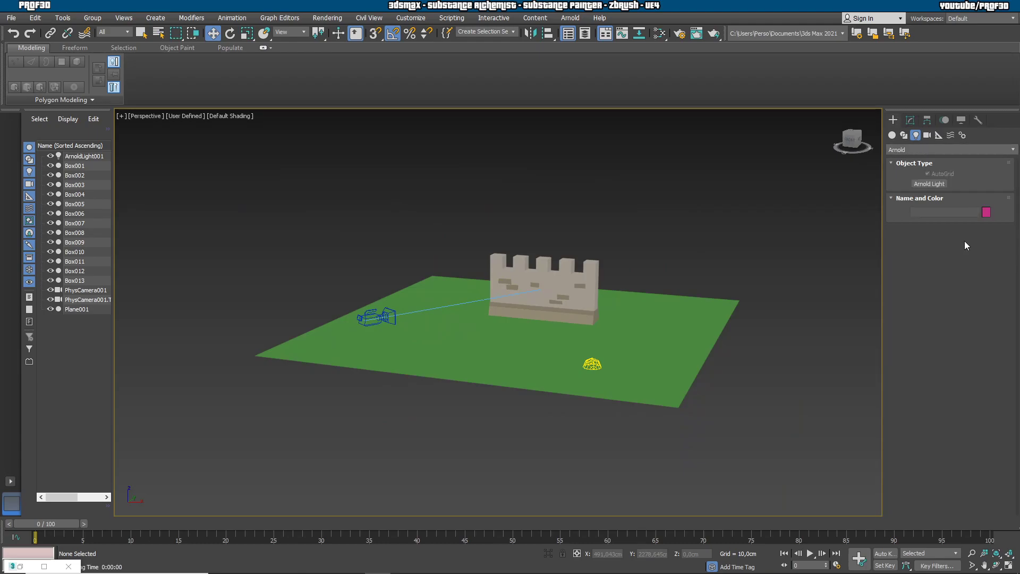
click(929, 183)
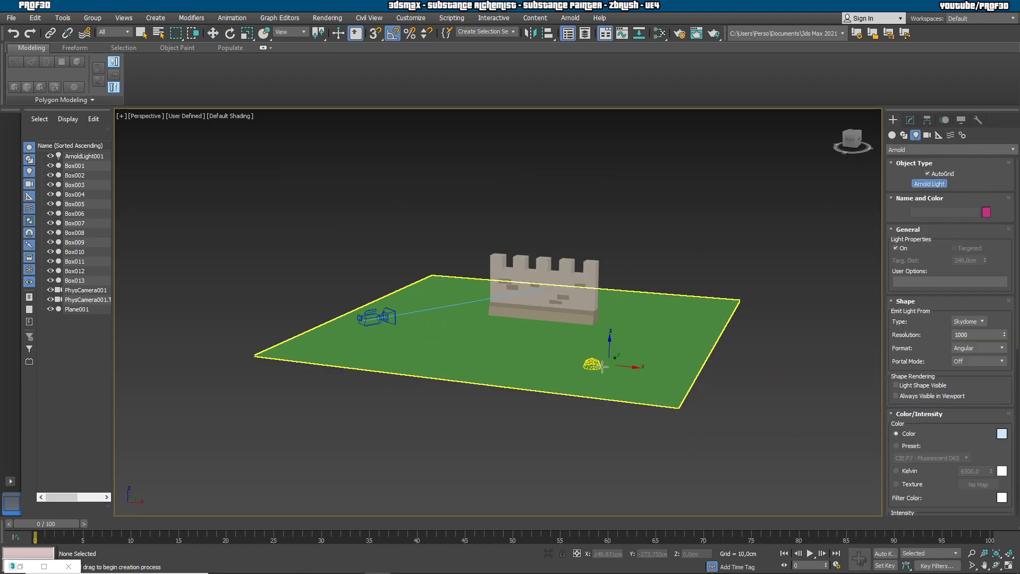
alt+middle_drag(620, 346, 569, 380)
click(968, 322)
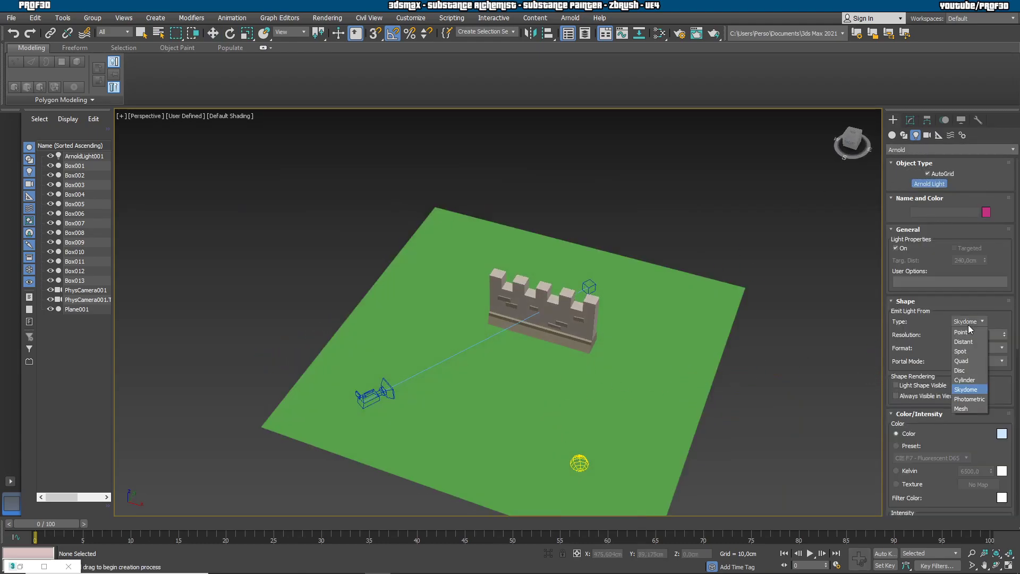
click(966, 360)
middle_drag(584, 440, 555, 391)
drag(538, 438, 524, 255)
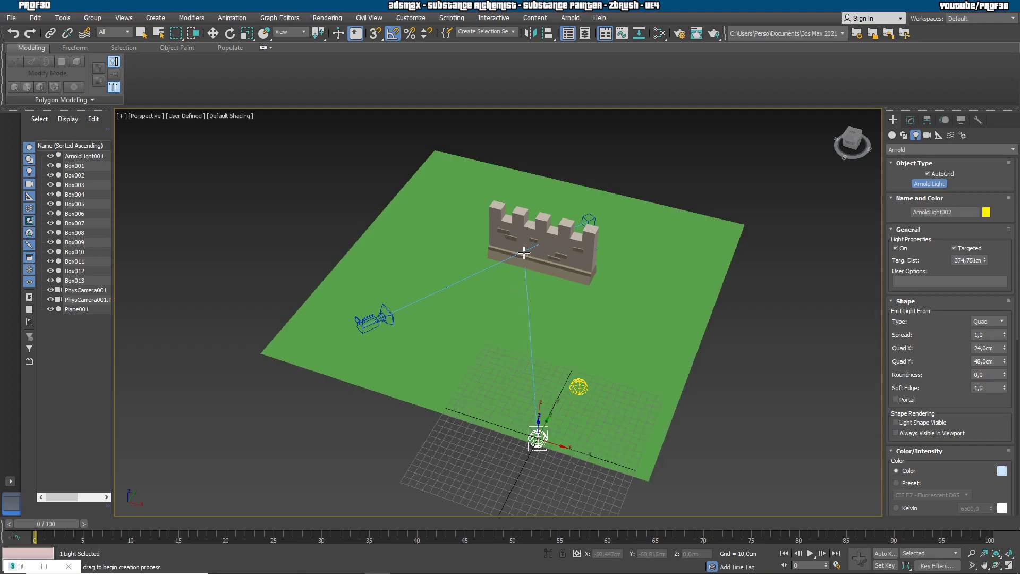
drag(524, 252, 524, 252)
key(w)
Raise the quad light to a height of about 281 cm and shift it to about X 136 cm, Y -428 cm
alt+middle_drag(458, 503, 521, 484)
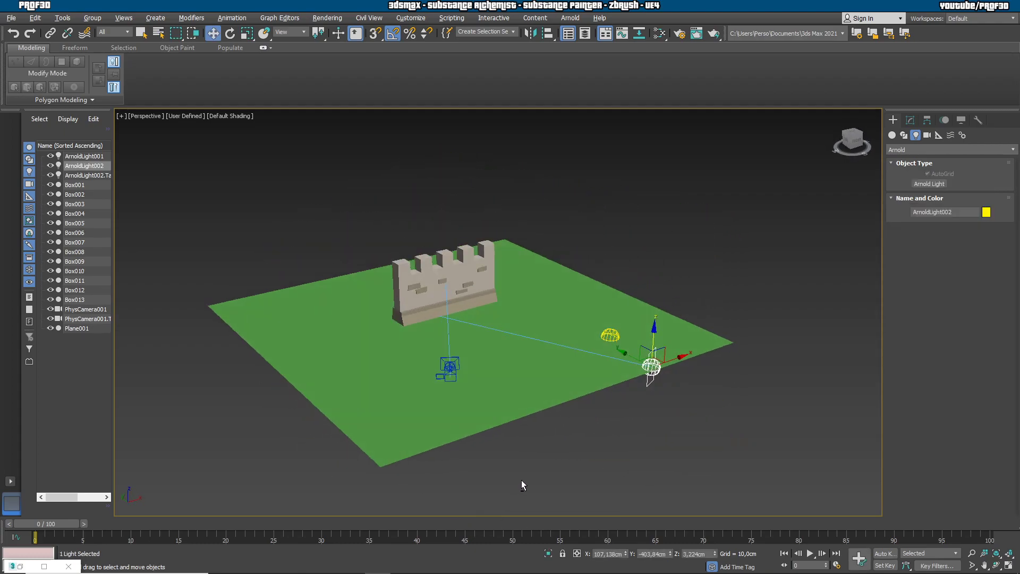
drag(654, 340, 614, 112)
alt+middle_drag(720, 221, 657, 257)
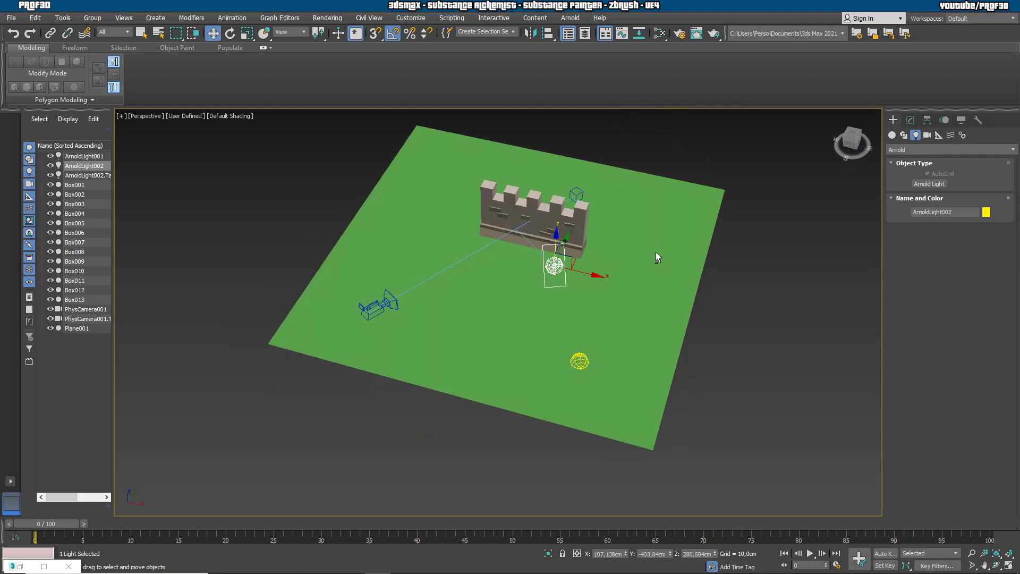
drag(570, 254, 588, 274)
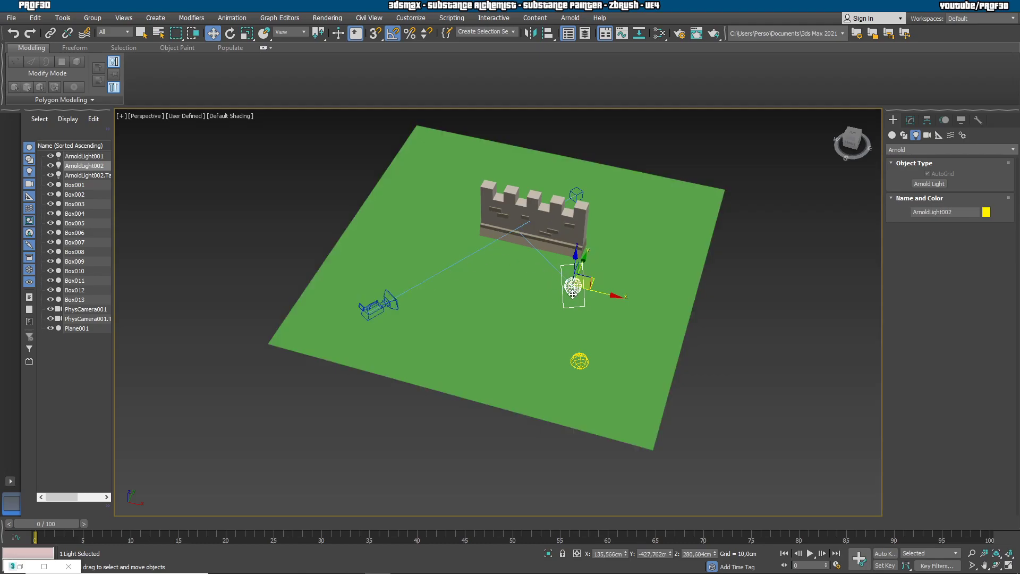
alt+middle_drag(626, 410, 664, 366)
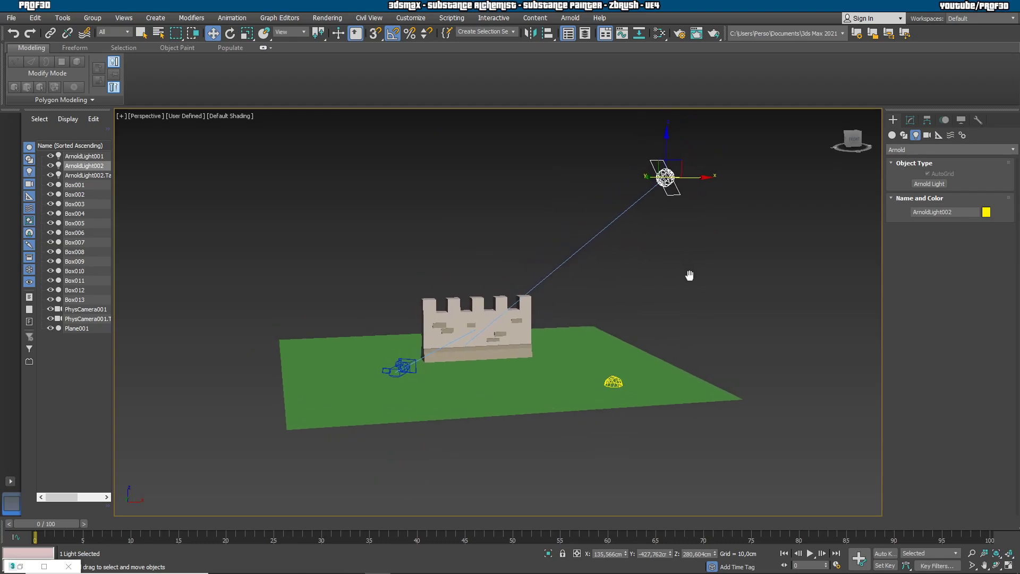
Select the quad light, view the scene through the physical camera, and turn on the ActiveShade preview using Arnold
key(c)
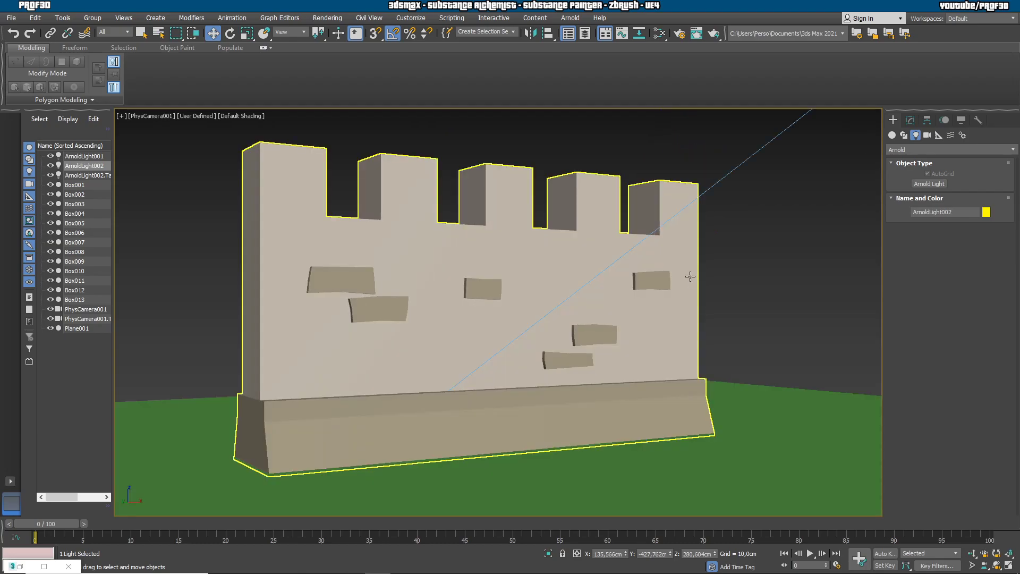
key(p)
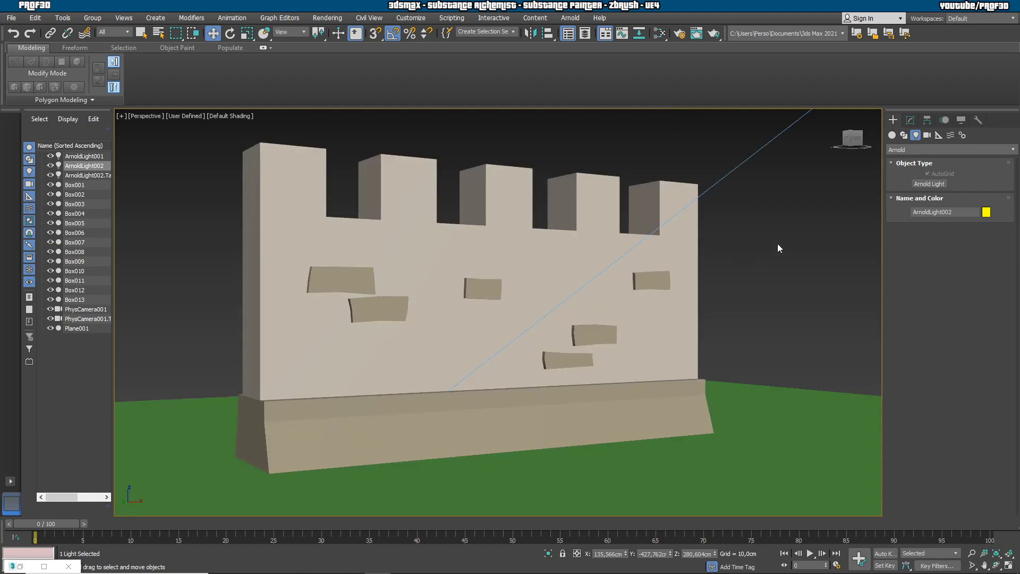
middle_drag(770, 288, 727, 293)
click(808, 333)
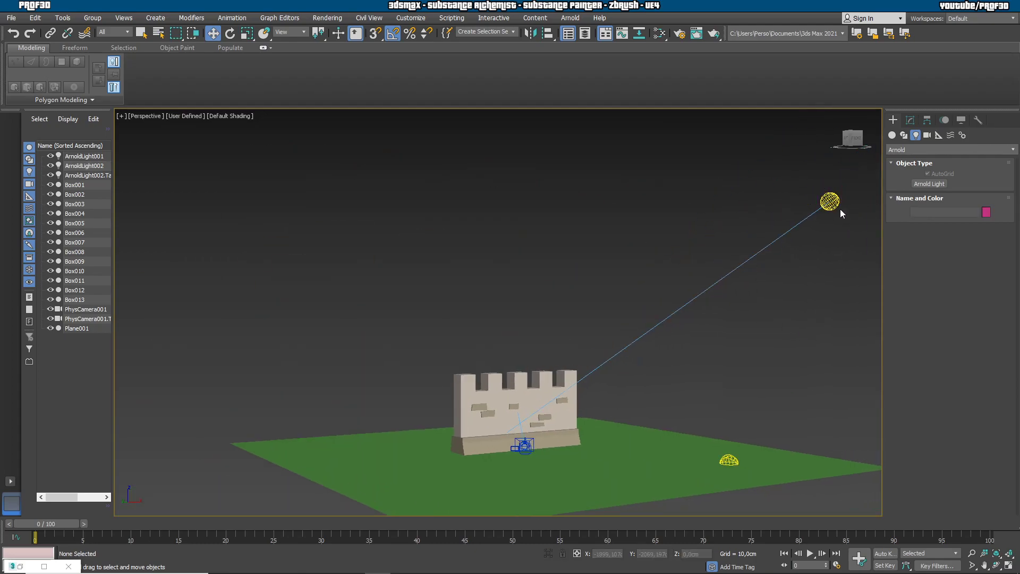
click(833, 203)
key(c)
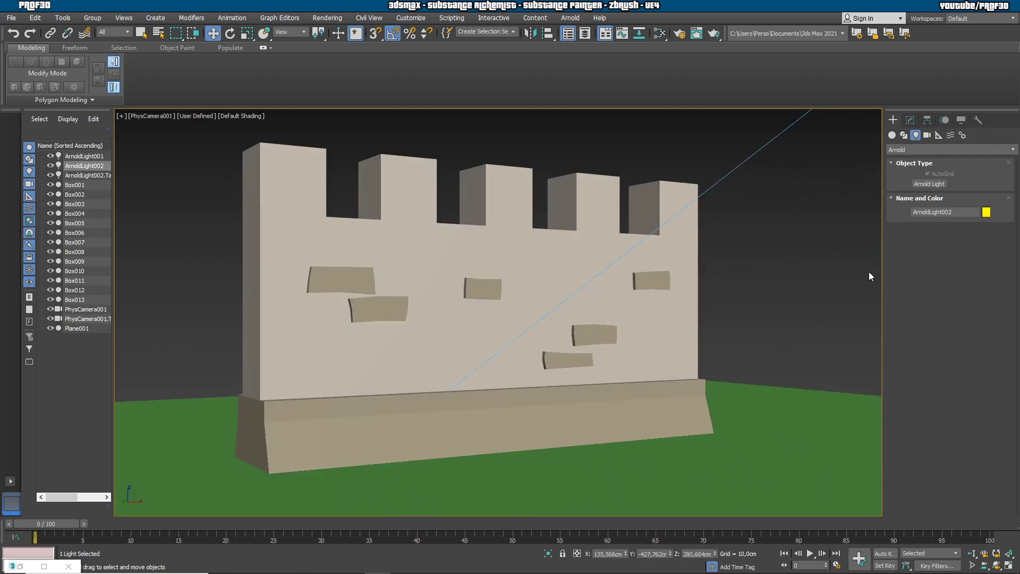
click(202, 116)
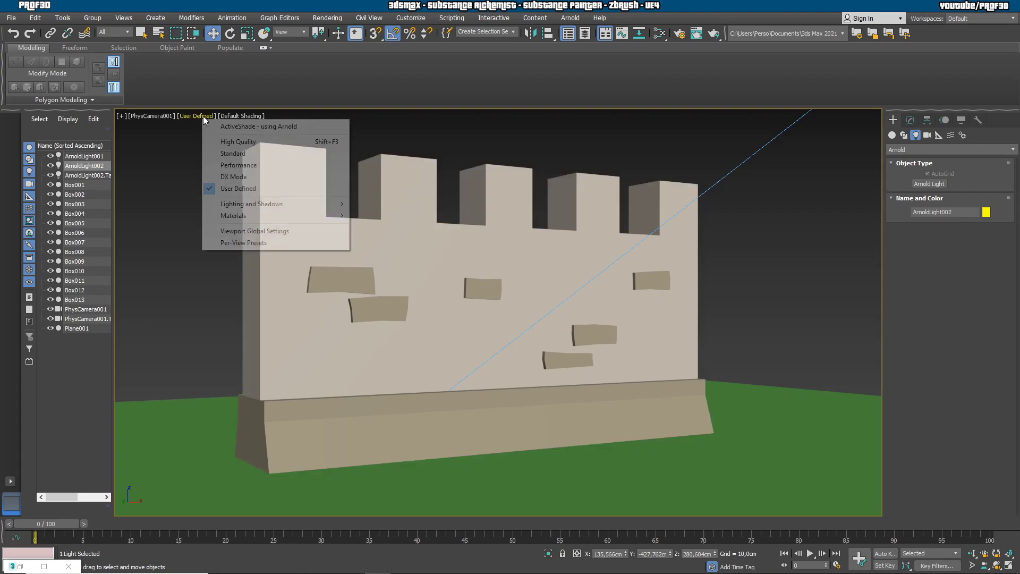
click(216, 127)
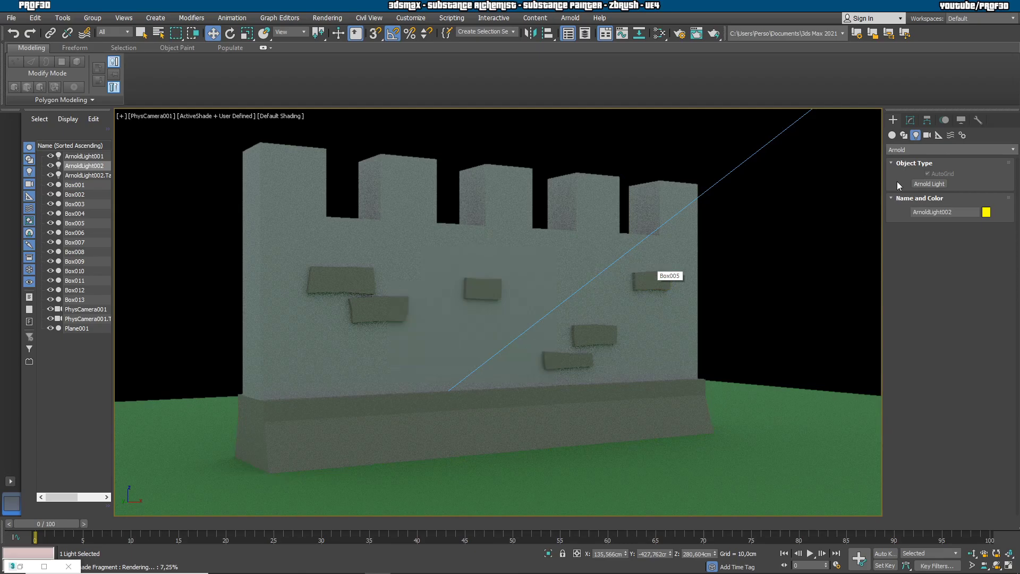
Set the quad light's intensity to 500 and its exposure to 10
click(909, 121)
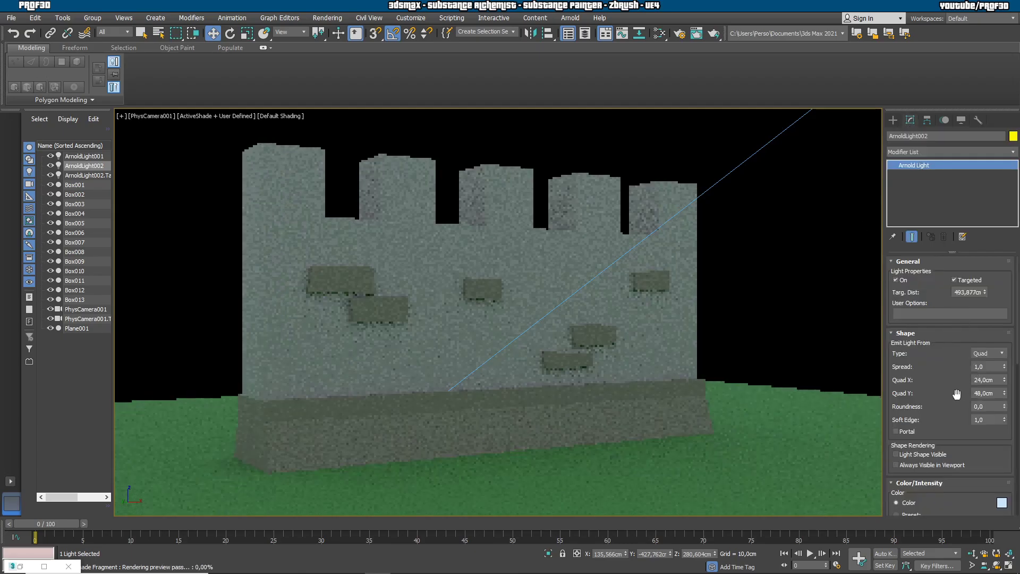
scroll(951, 276, down, 5)
click(989, 462)
text(3)
key(Return)
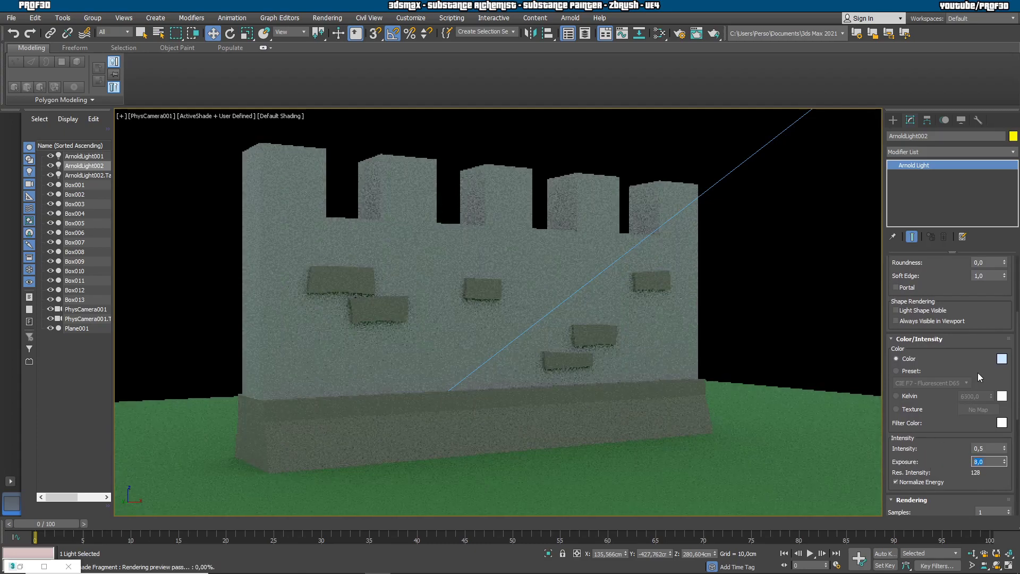
drag(988, 449, 940, 450)
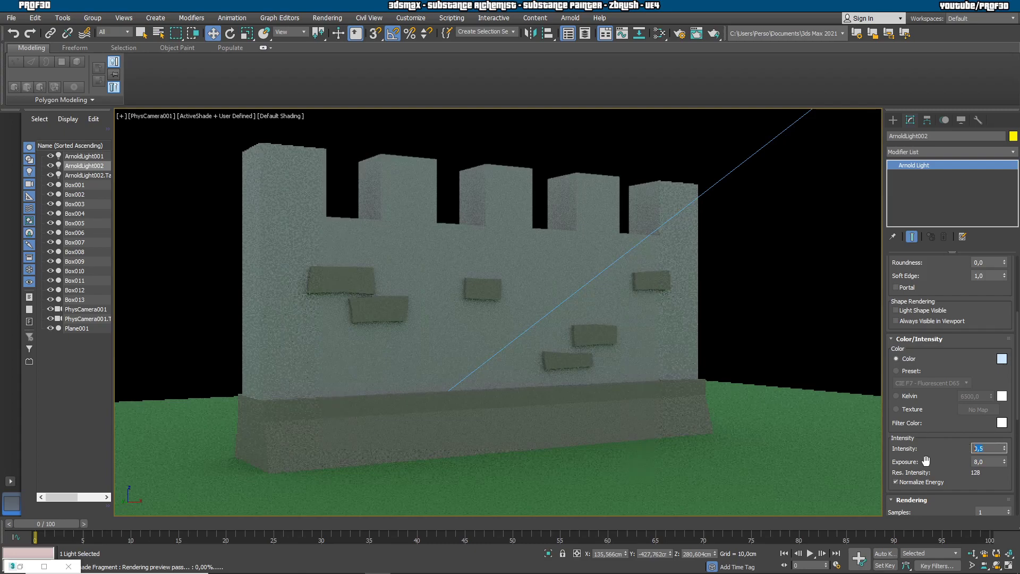
text(100)
key(Return)
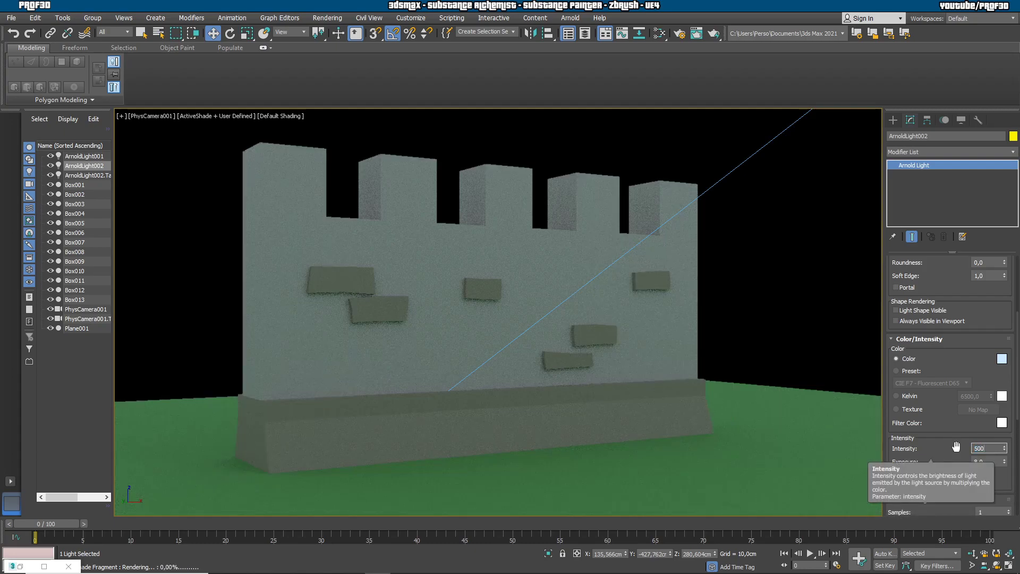
key(Return)
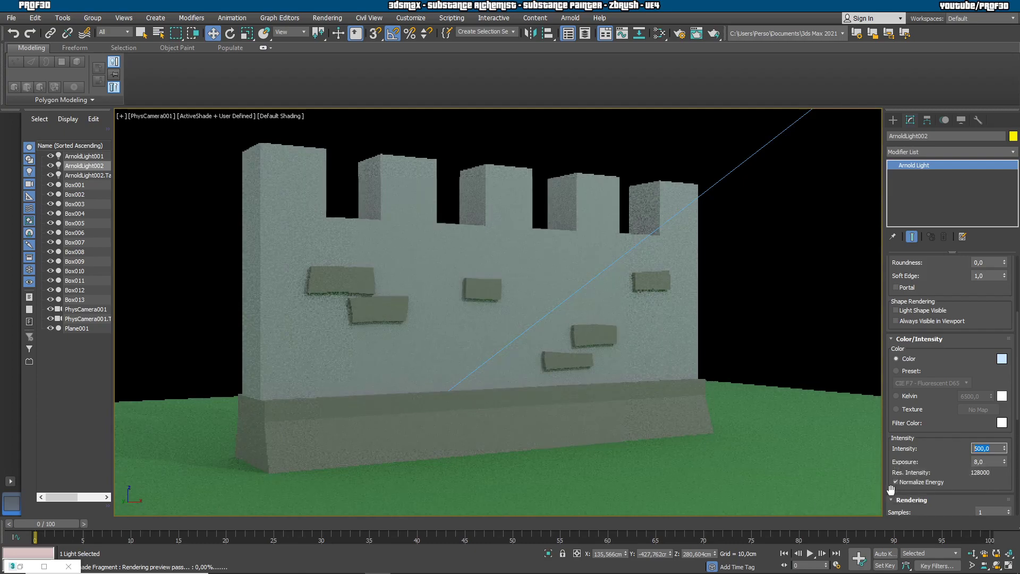
double_click(989, 461)
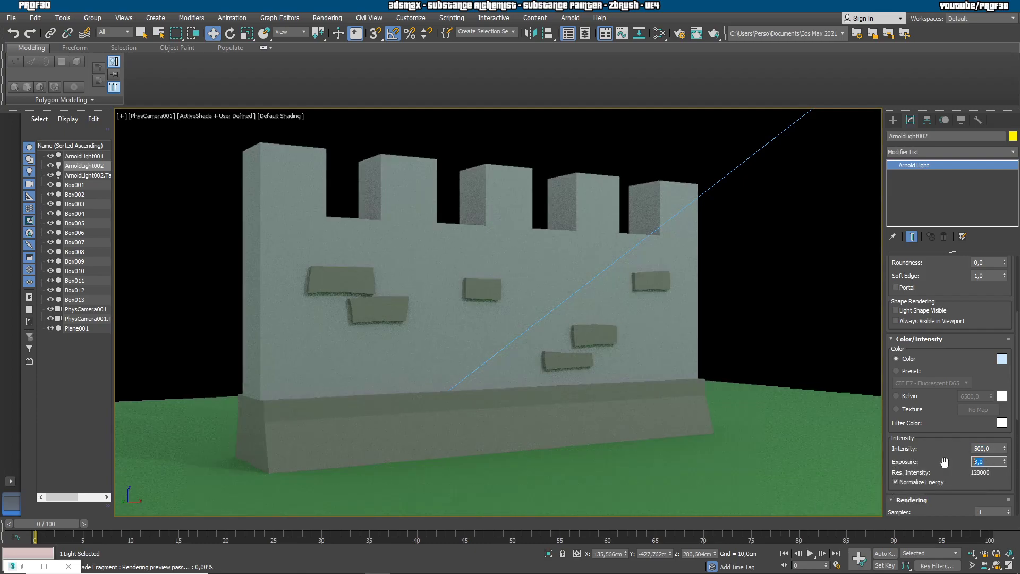
text(16)
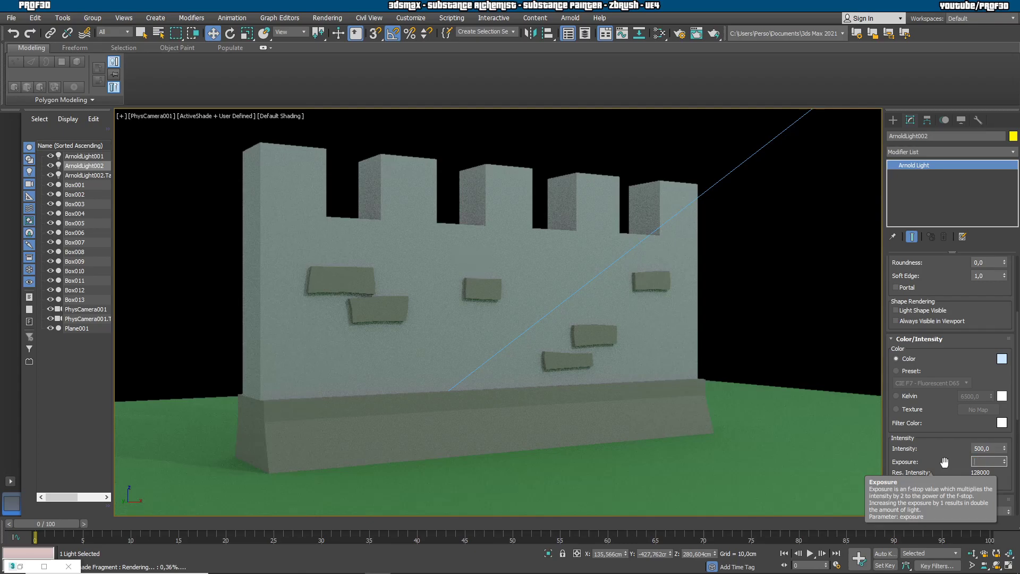
key(Return)
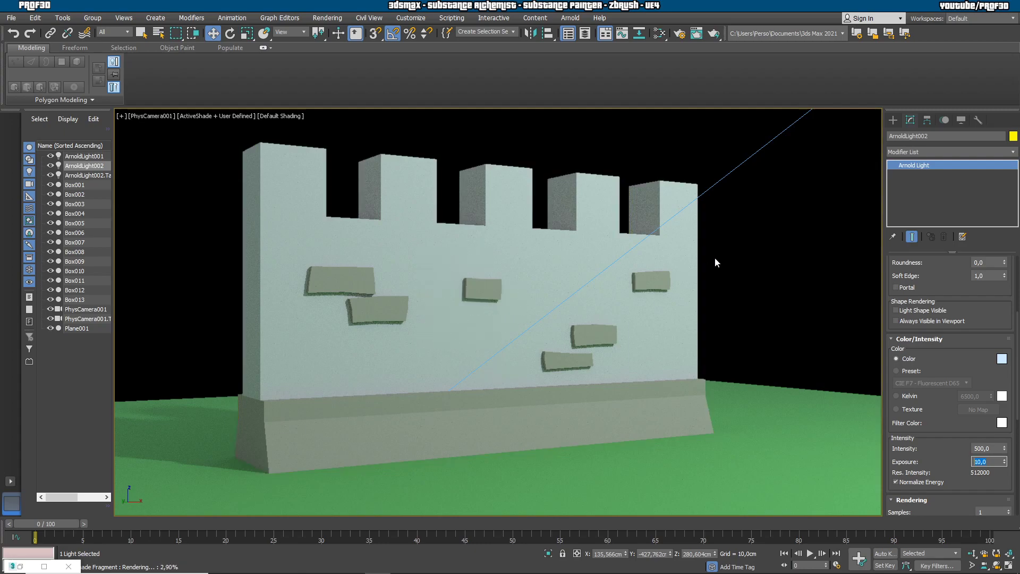
Change the quad light's colour from pale blue to a pale warm cream-orange
click(1004, 363)
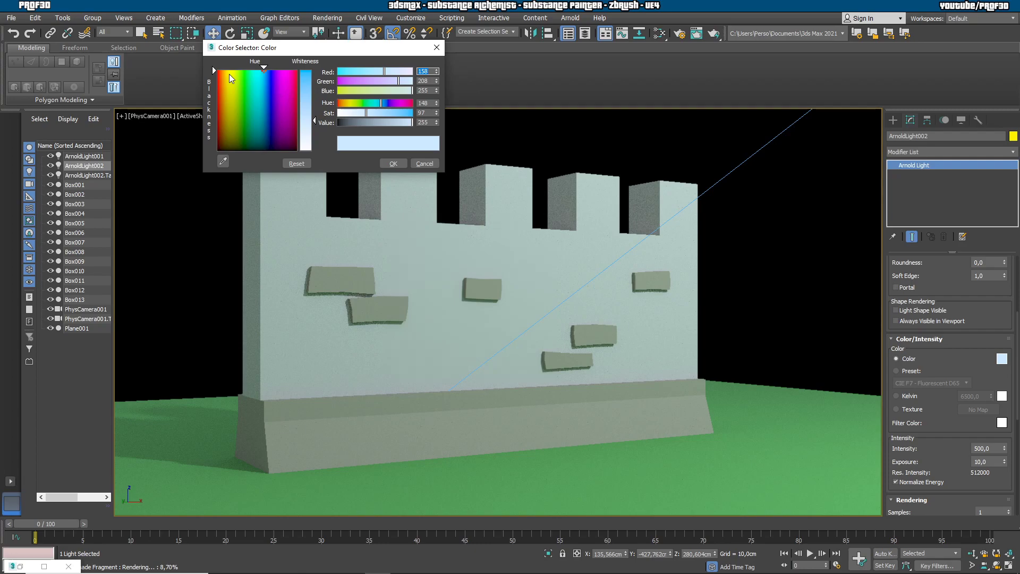
click(230, 75)
click(305, 95)
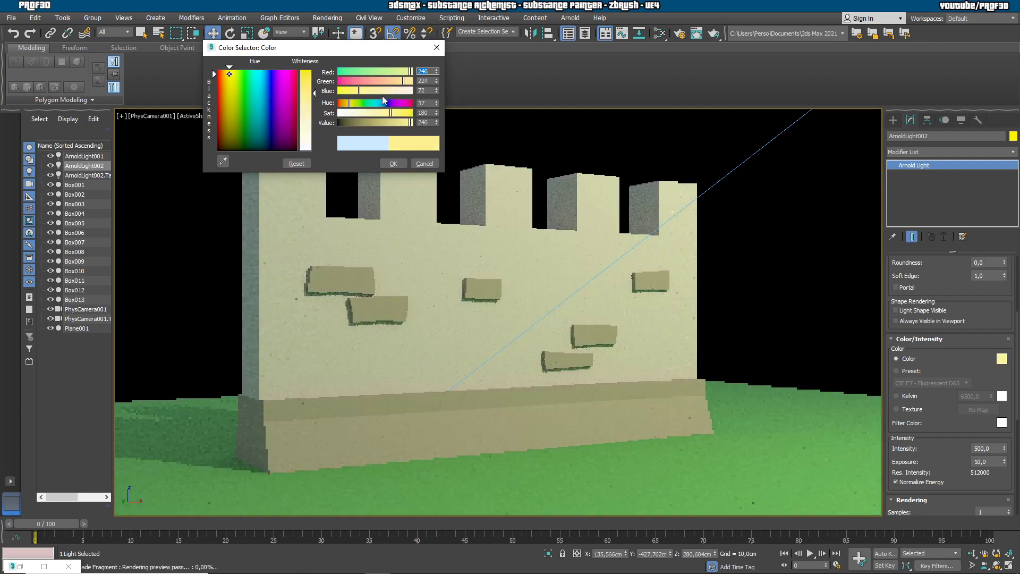
click(394, 81)
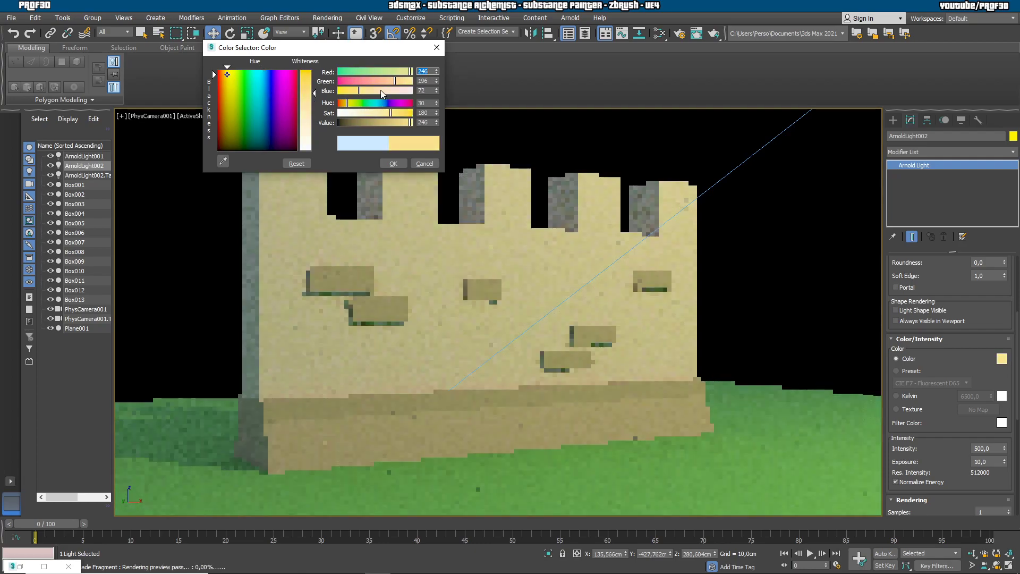
drag(378, 114, 365, 113)
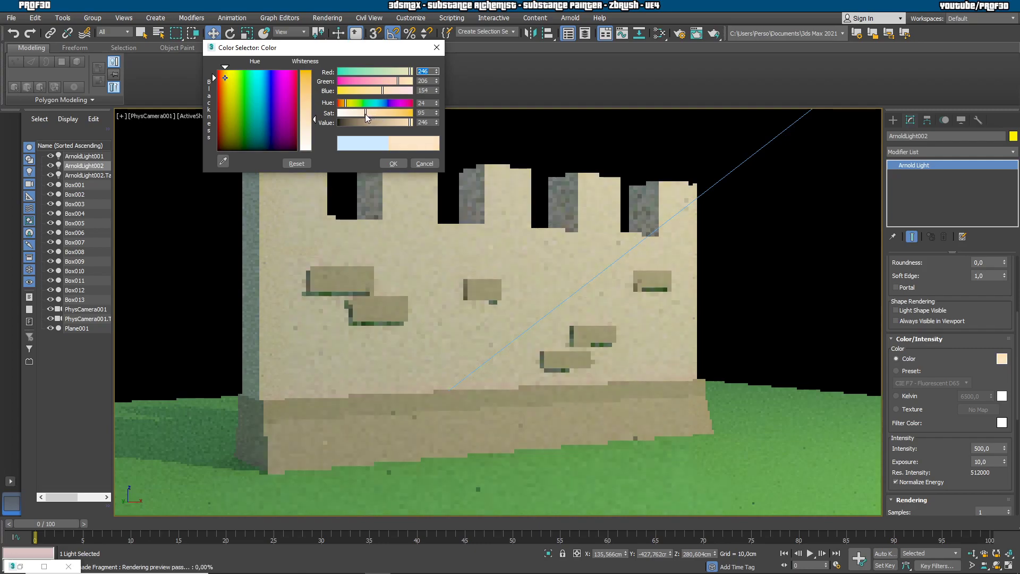
click(394, 161)
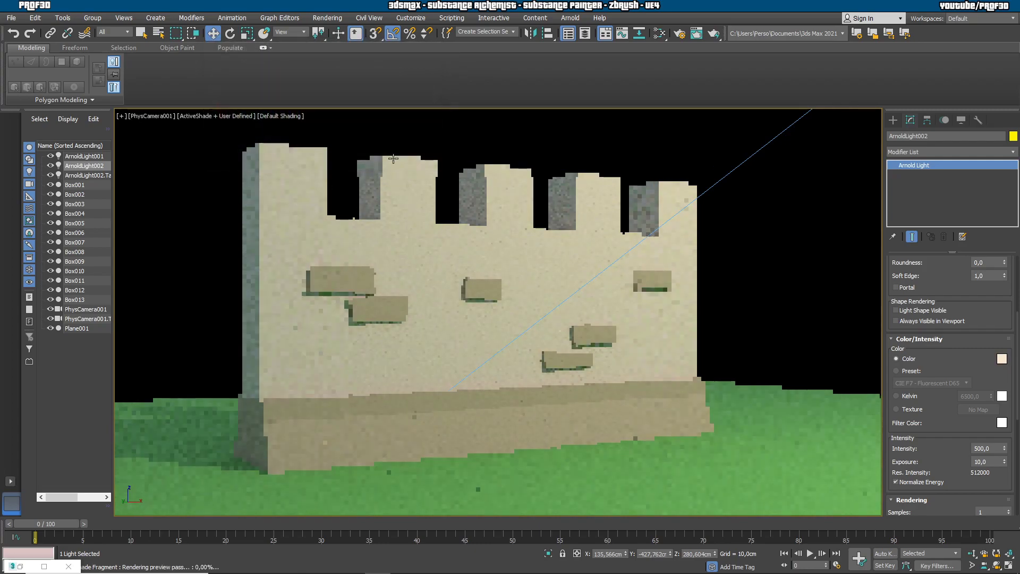
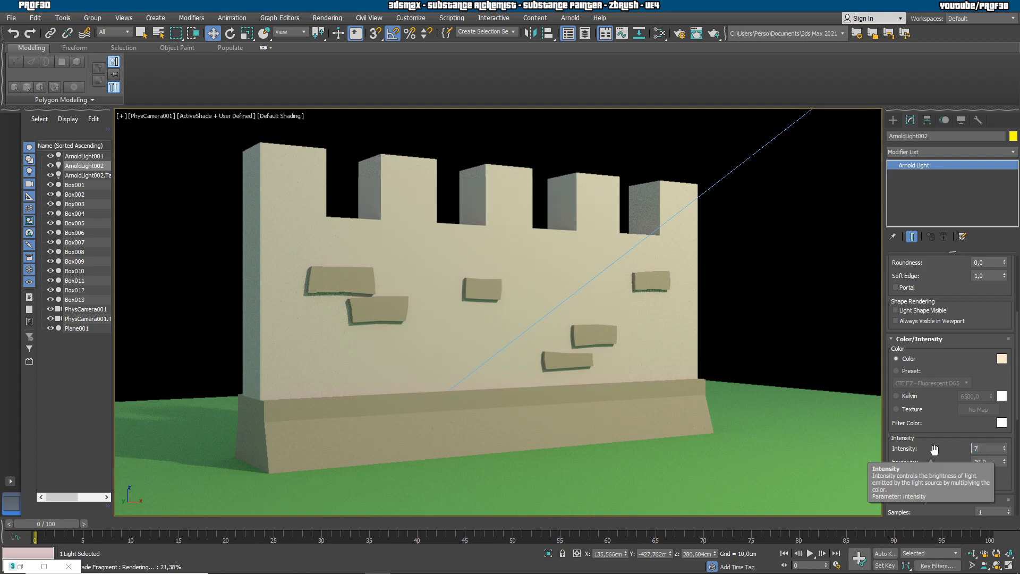
Set the quad light's intensity to 750 and turn off the ActiveShade preview
key(Return)
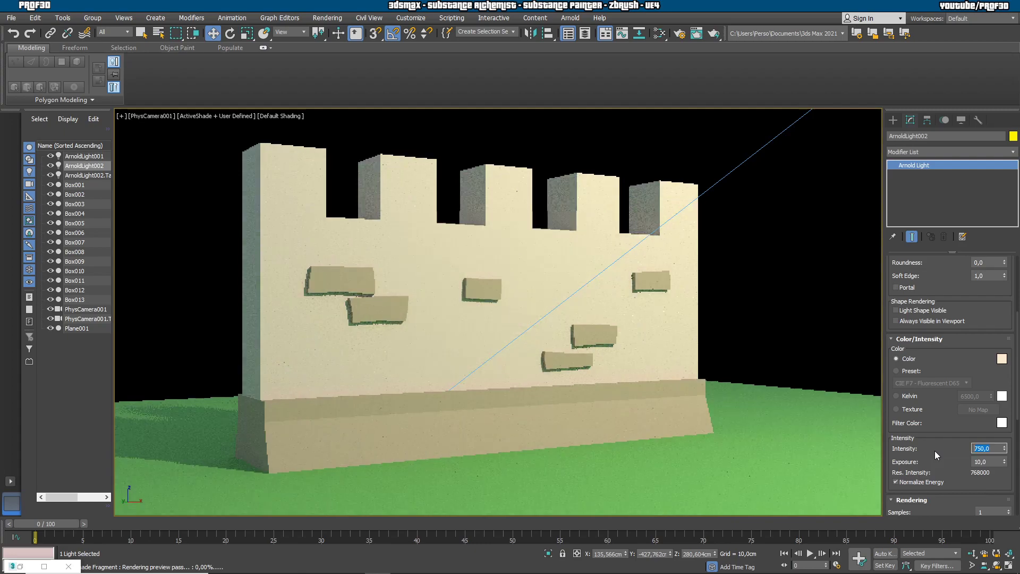
click(194, 116)
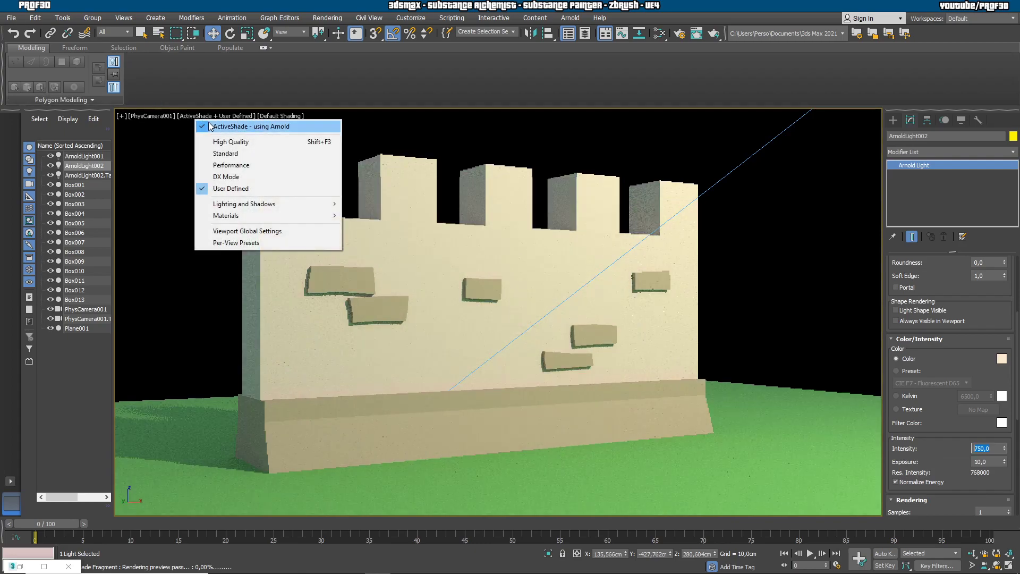
click(210, 127)
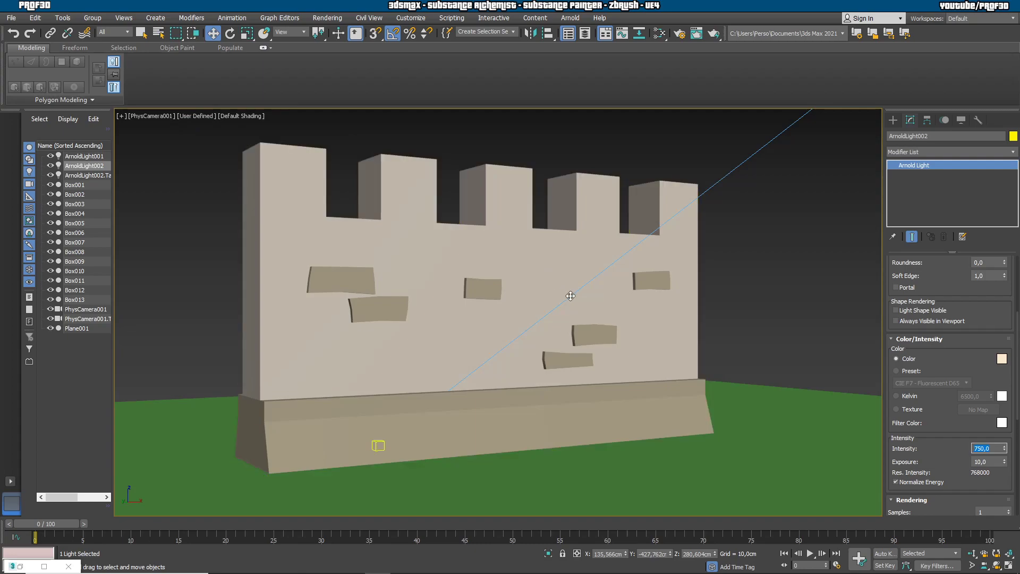
Select the skydome light in the perspective view and set its intensity to 1
key(p)
key(z)
click(601, 456)
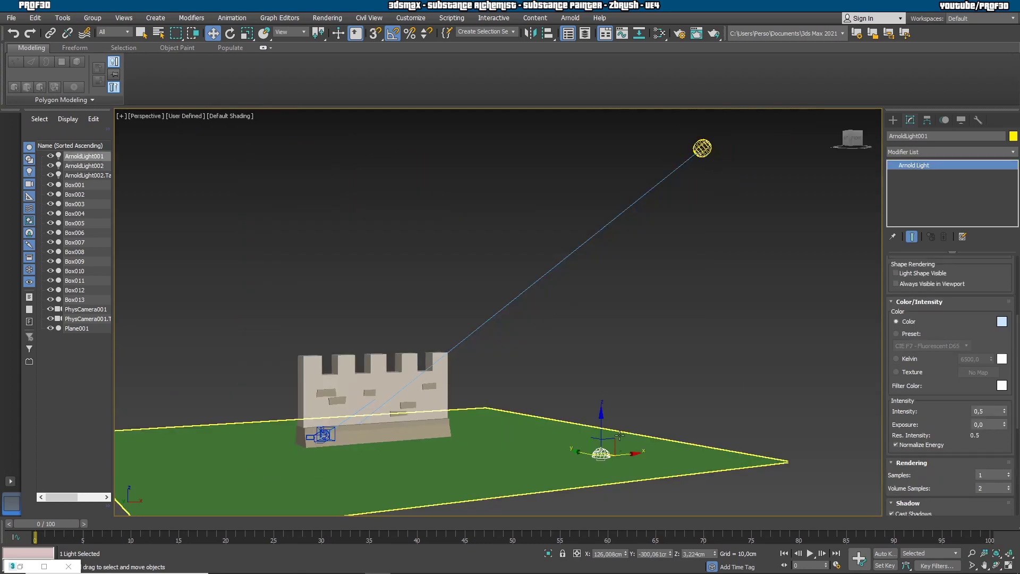
click(992, 417)
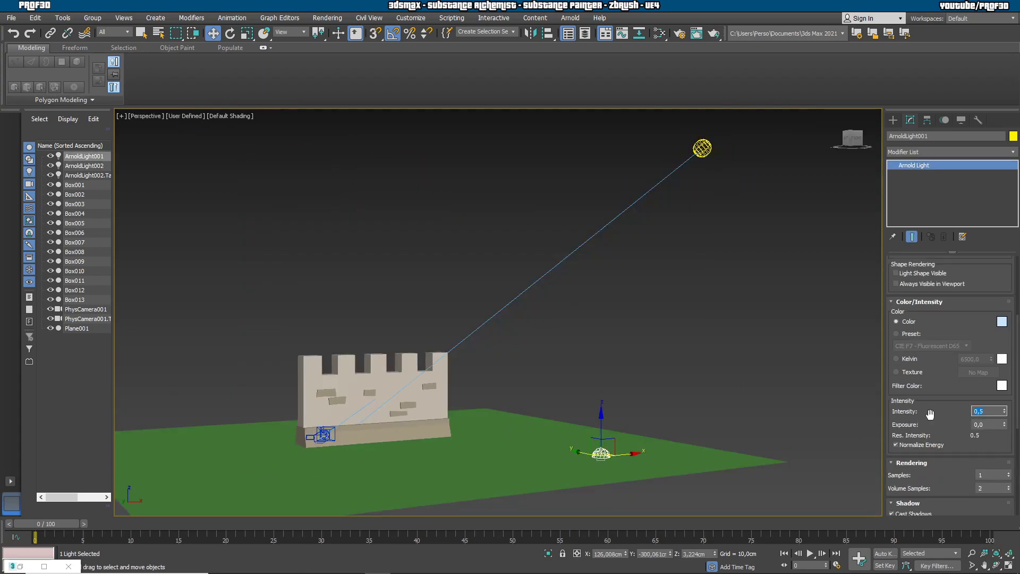
text(1)
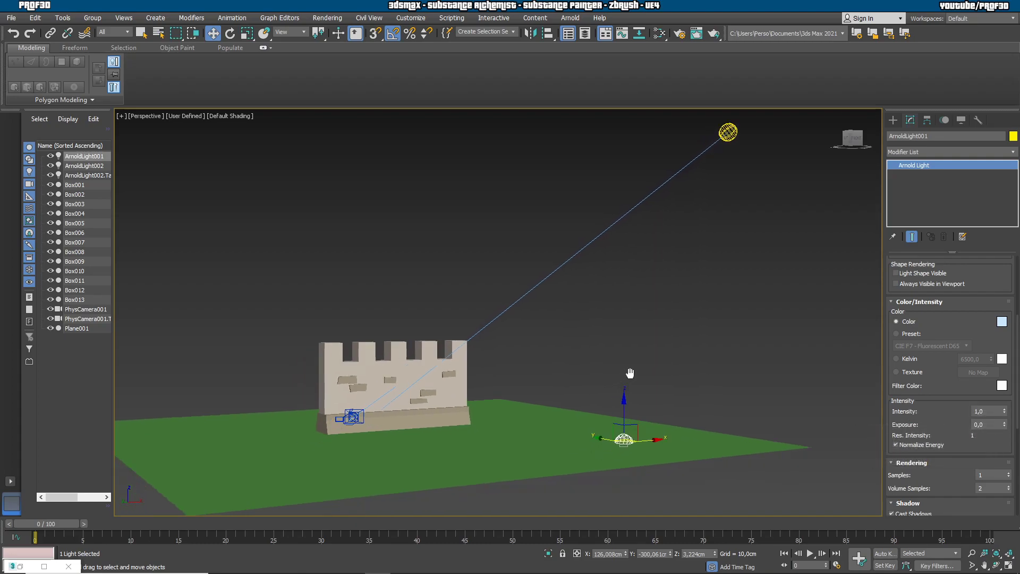
Run a test render from the physical camera, cancel it after the preview, and close the render window
text(c)
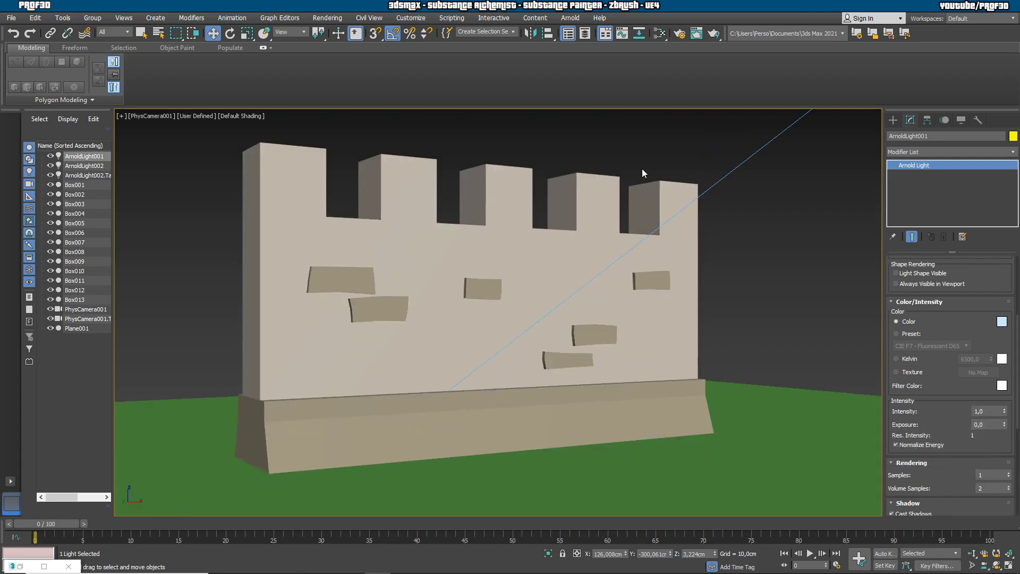
click(715, 35)
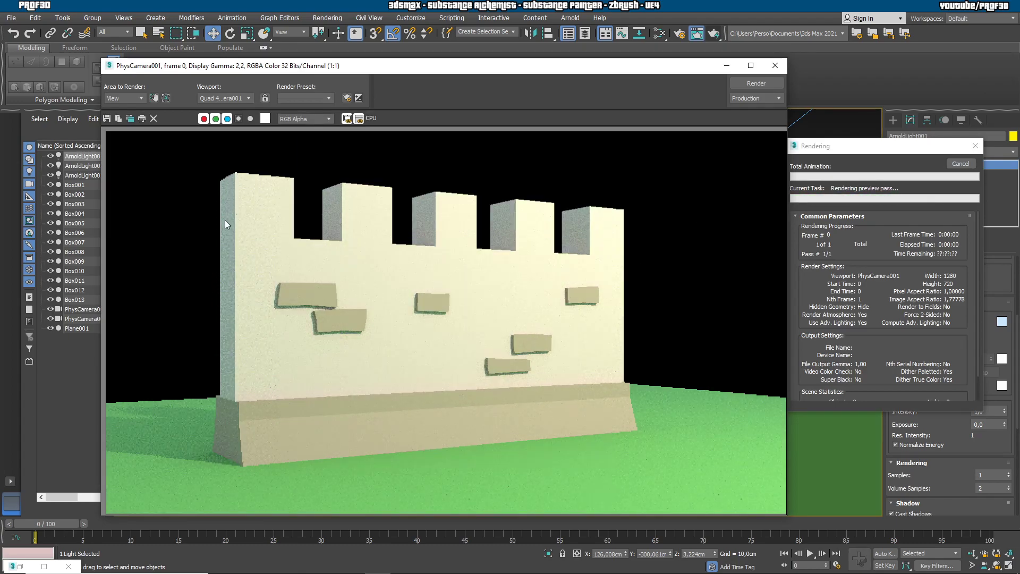
click(960, 163)
click(776, 67)
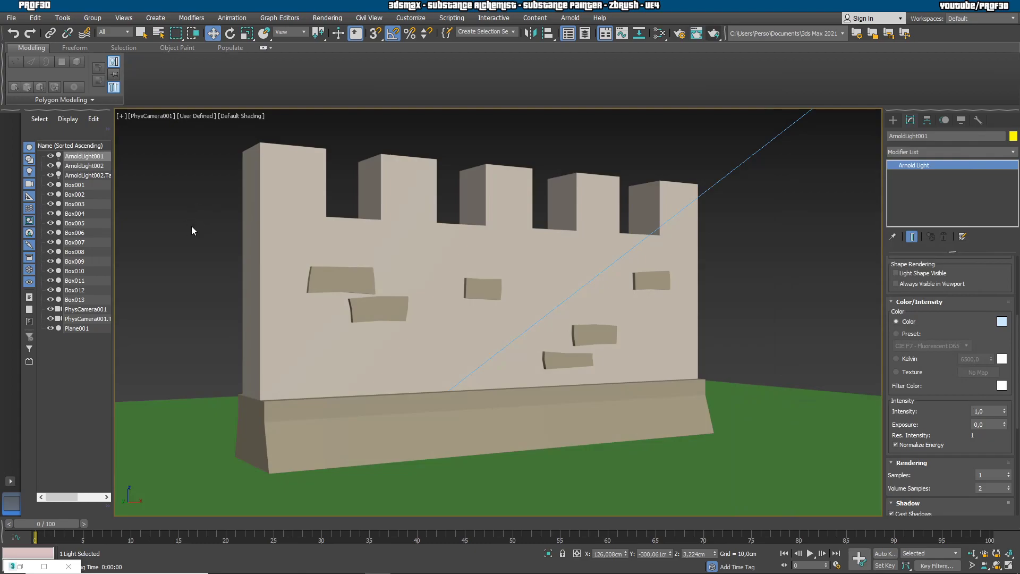
Create a plane primitive of about 449 by 388 cm on the horizontal plane at the wall
click(895, 121)
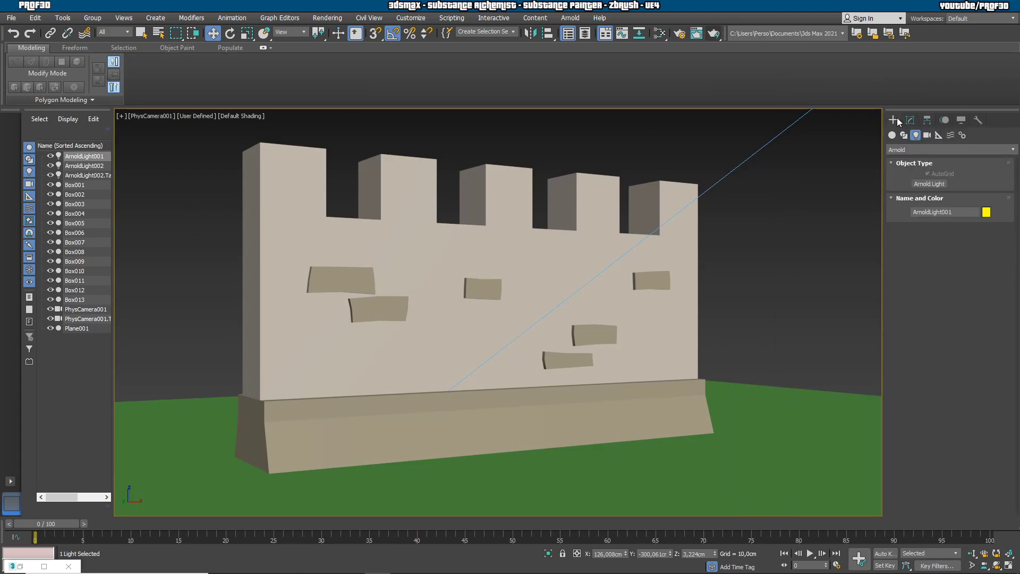
click(893, 135)
click(971, 228)
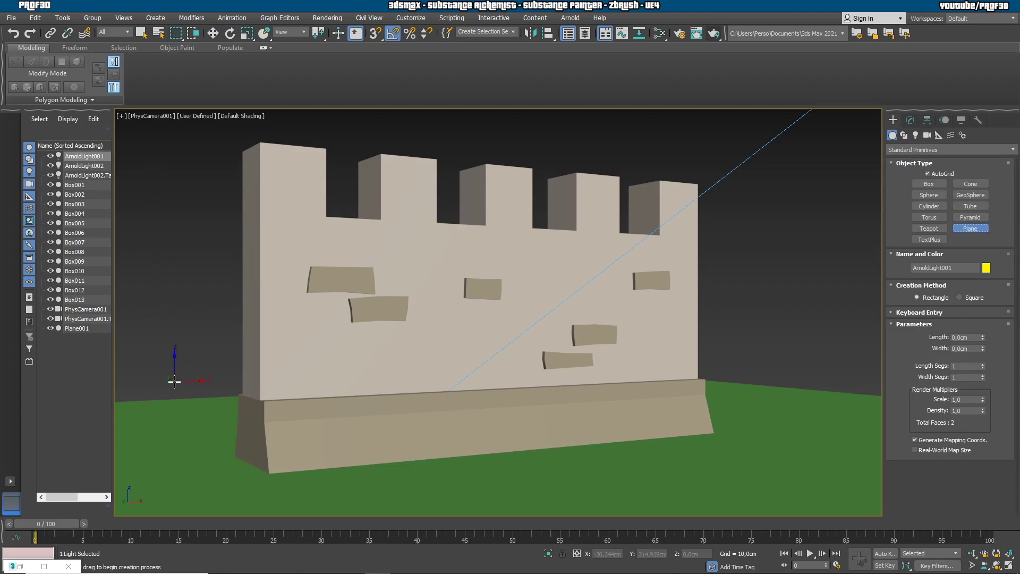
drag(167, 366, 882, 380)
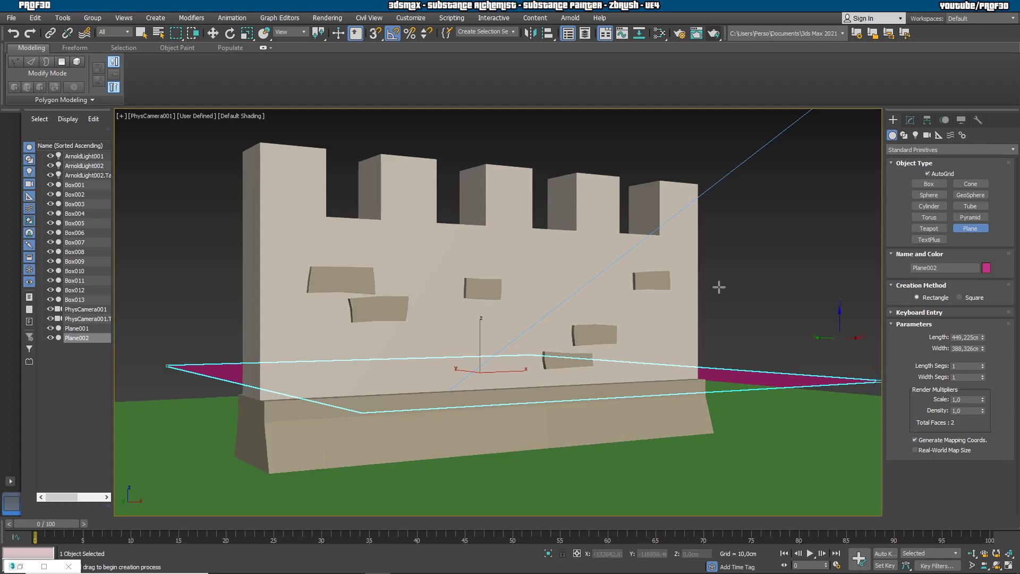
Rotate the new plane upright to stand vertically as a backdrop behind the castle wall
click(230, 33)
drag(493, 358, 415, 375)
click(247, 33)
key(ctrl+z)
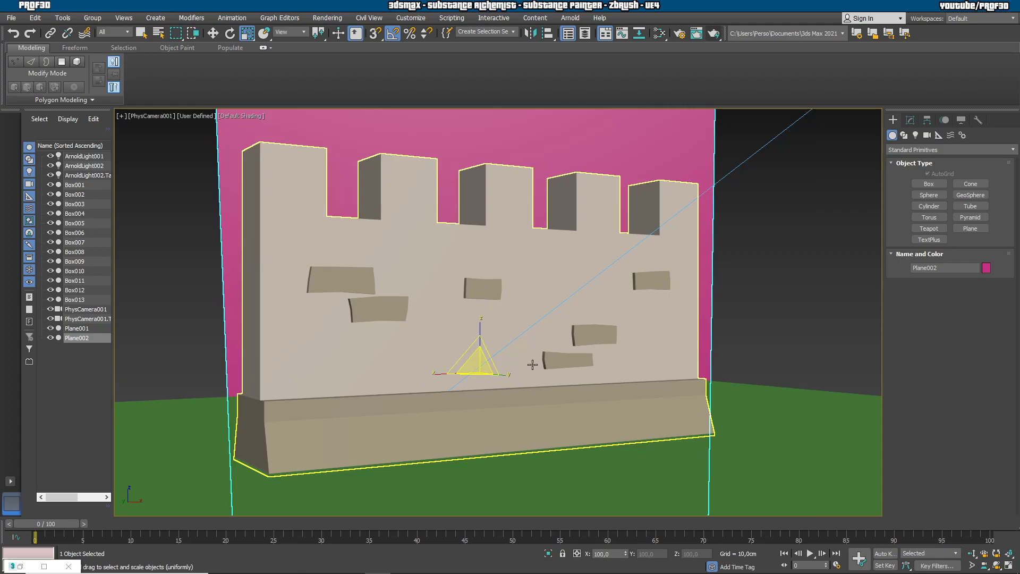
Scale the backdrop plane uniformly to about 731% to fill the background of the camera view
key(p)
alt+middle_drag(554, 358, 438, 367)
drag(499, 319, 704, 547)
alt+middle_drag(670, 466, 670, 392)
scroll(689, 407, down, 5)
key(c)
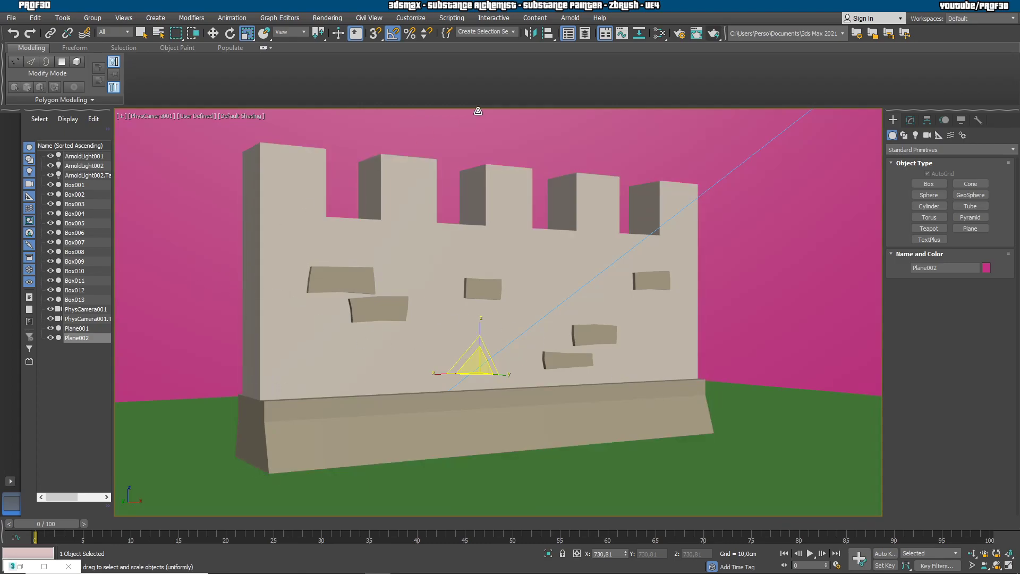
Create a new PBR Material (Metal/Rough) in the Slate Material Editor and remove the old material nodes from the view
click(660, 33)
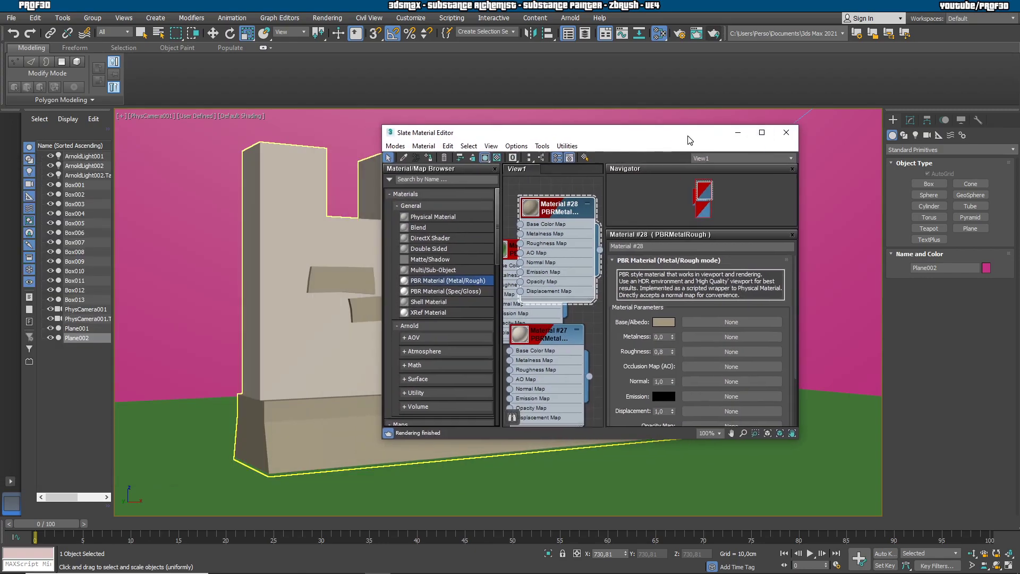
drag(531, 150, 450, 161)
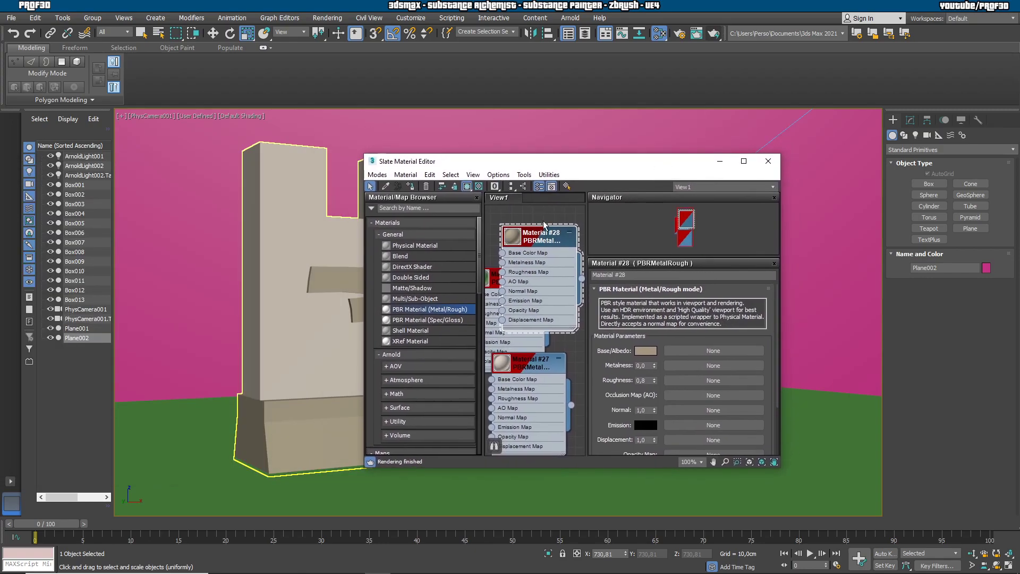
drag(593, 377, 537, 292)
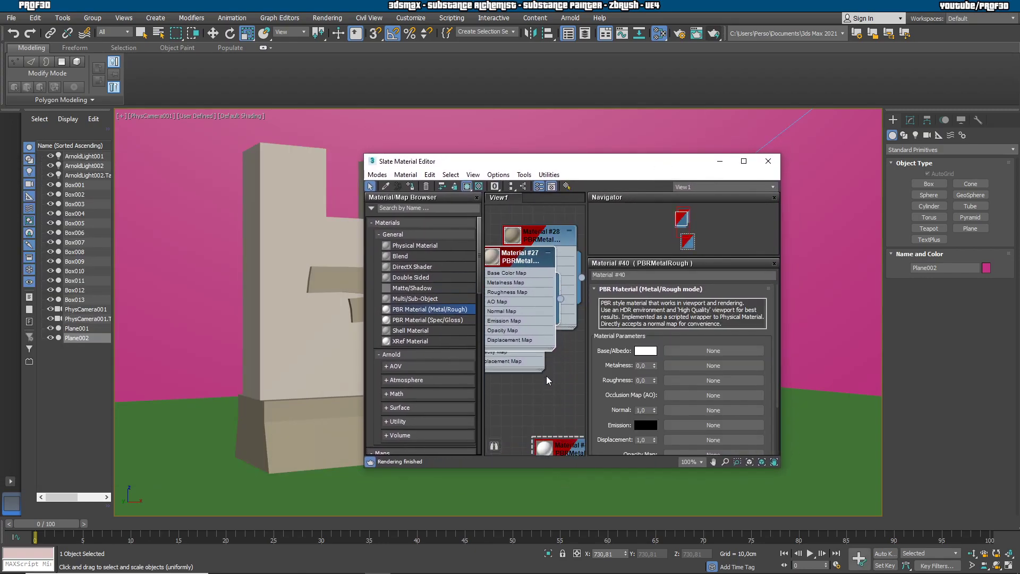
middle_drag(553, 393, 539, 339)
scroll(547, 345, down, 2)
drag(551, 347, 493, 225)
key(Delete)
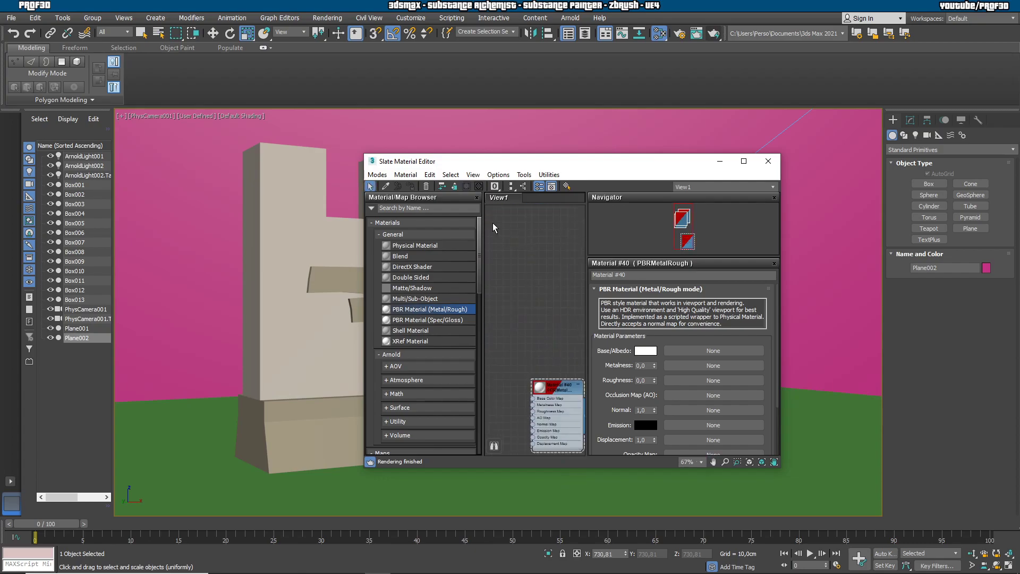
drag(557, 403, 548, 325)
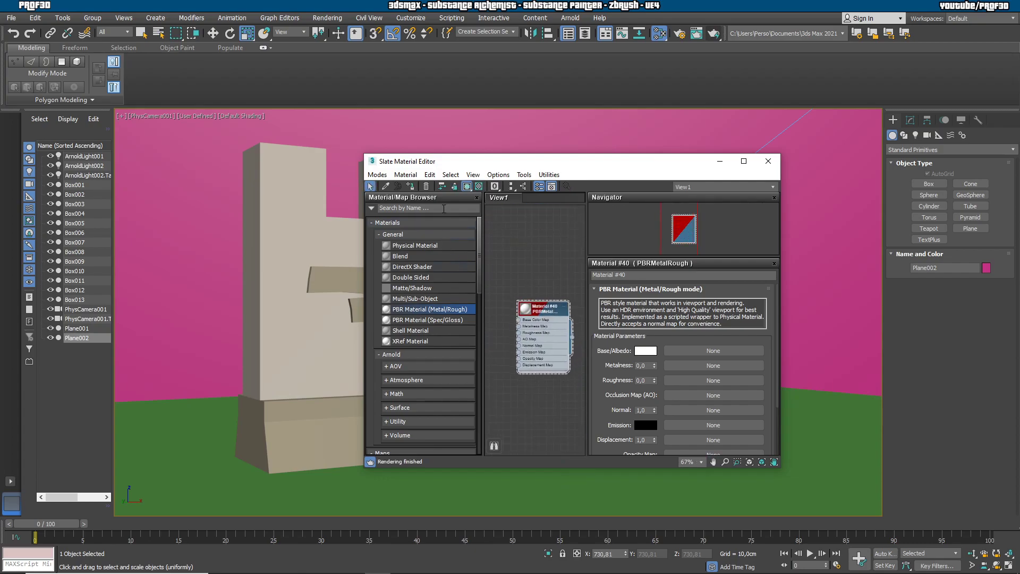
Sample the castle wall's Multi/Sub-Object material into the graph and examine its nodes beside the new PBR material
click(386, 186)
click(298, 255)
middle_drag(518, 281, 668, 303)
middle_drag(551, 293, 505, 270)
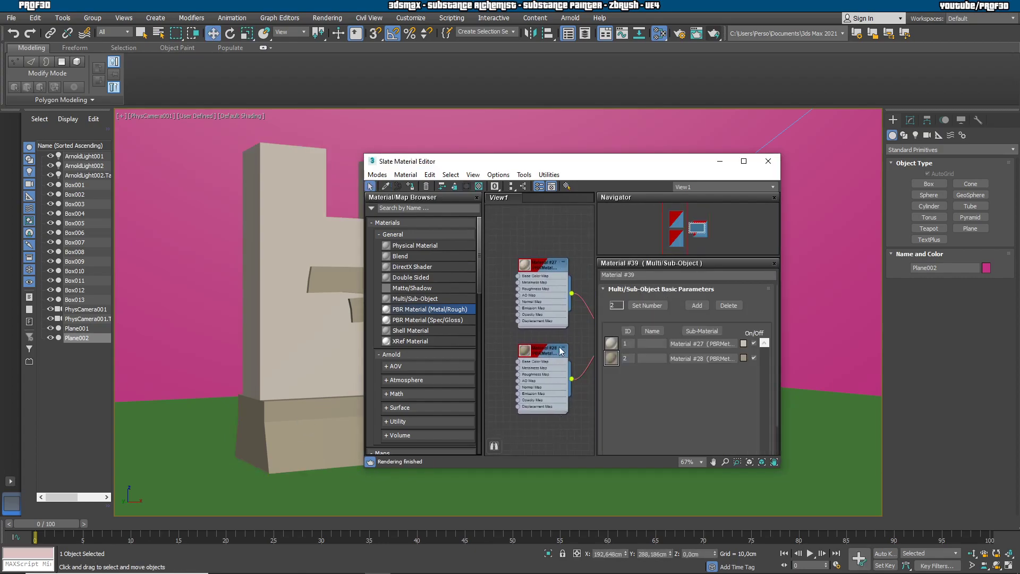
middle_drag(567, 352, 453, 345)
drag(516, 325, 506, 257)
drag(545, 338, 532, 363)
double_click(533, 366)
middle_drag(542, 307, 620, 362)
scroll(620, 362, down, 1)
Try to delete the two PBR sub-material nodes feeding the wall's Multi/Sub-Object material, and undo the deletion
drag(511, 262, 540, 416)
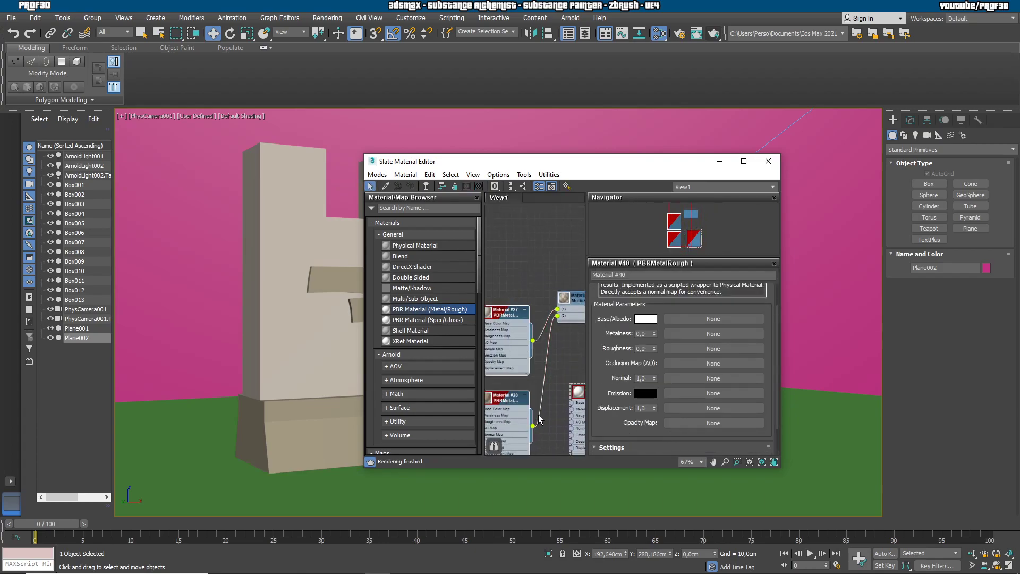
key(Delete)
double_click(573, 316)
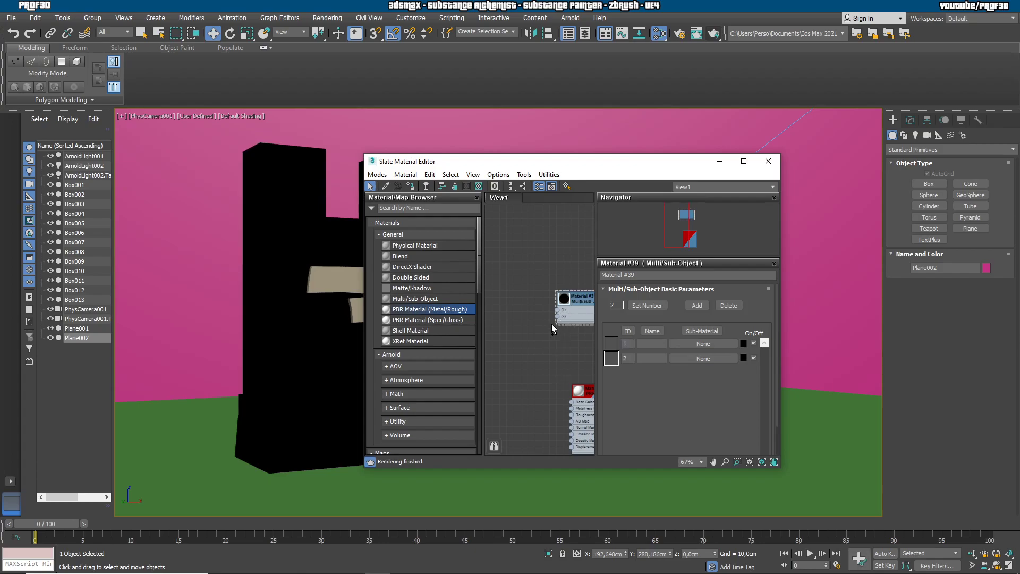
key(ctrl+z)
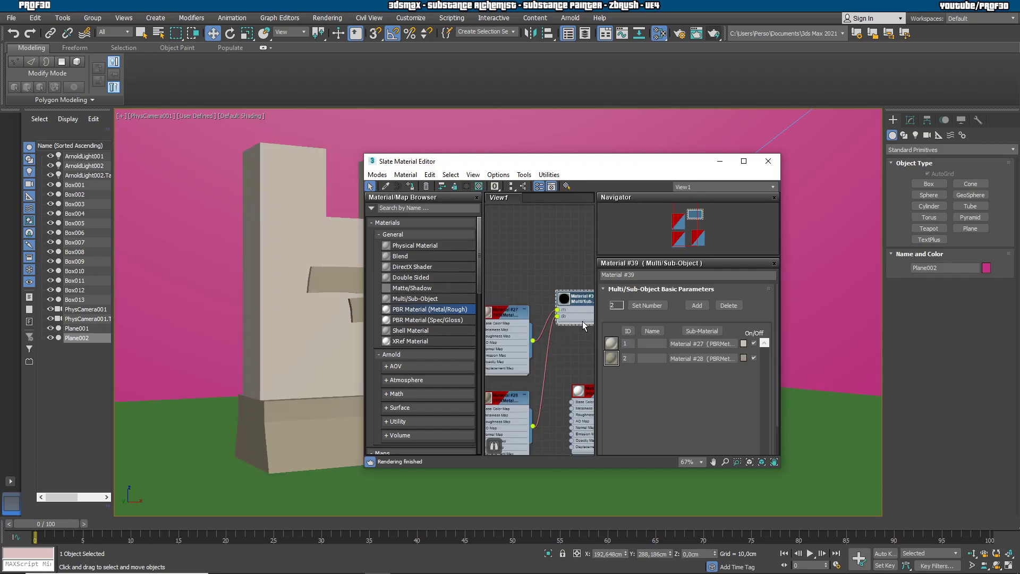
Remove the wall's Multi/Sub-Object material and its sub-materials from the graph, keeping only the new PBR material
scroll(559, 336, down, 4)
middle_drag(560, 338, 493, 239)
double_click(529, 372)
key(Delete)
scroll(513, 295, up, 5)
scroll(532, 255, up, 2)
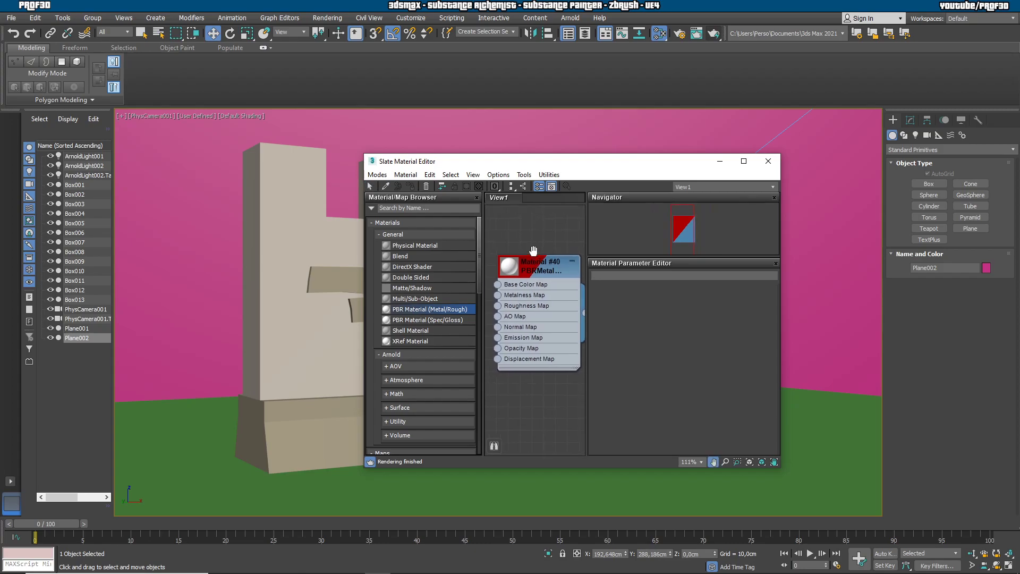
Set the new PBR material's base colour to a violet-blue with a saturation of about 0.7
double_click(535, 270)
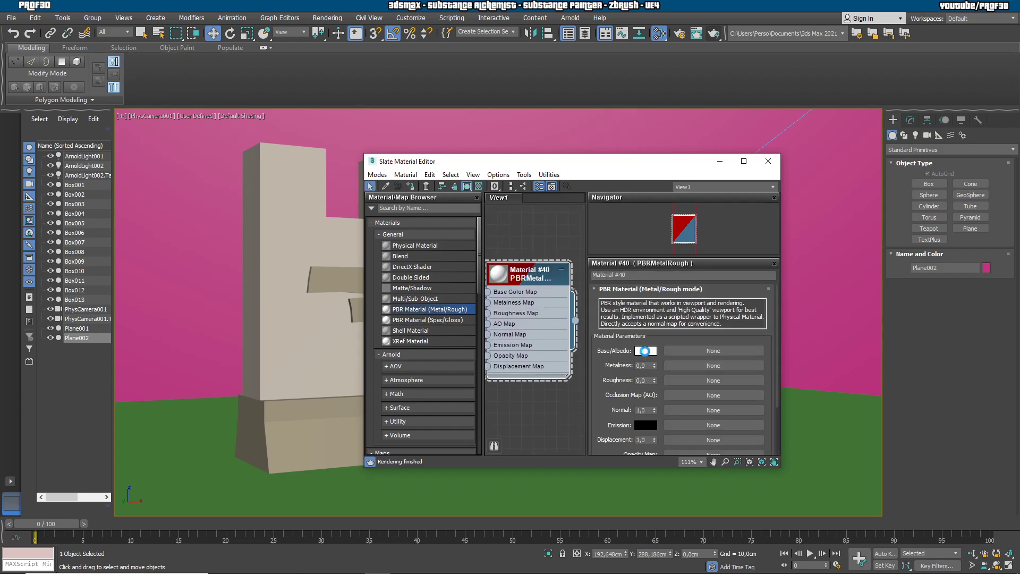
click(646, 352)
click(386, 113)
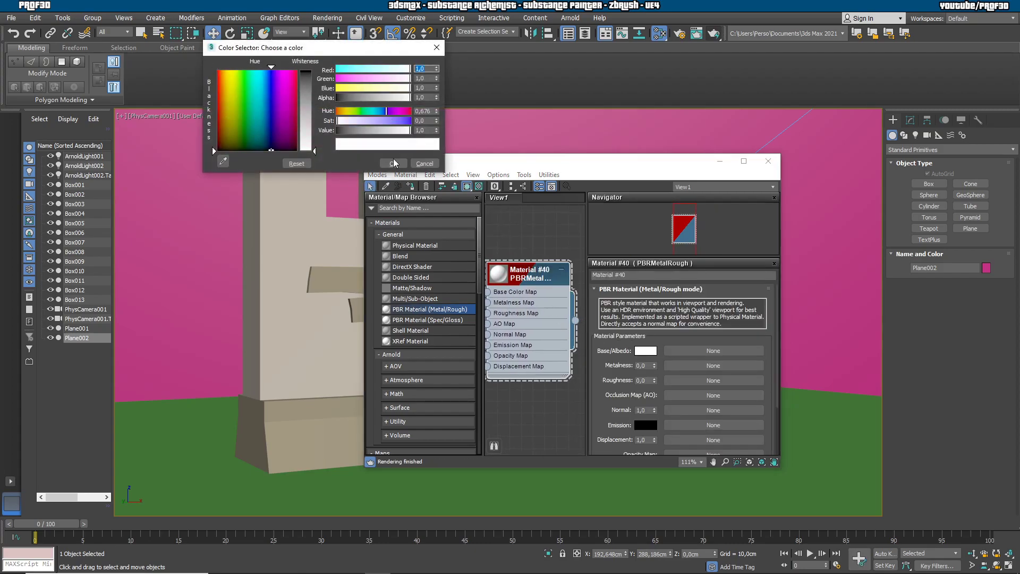
click(388, 122)
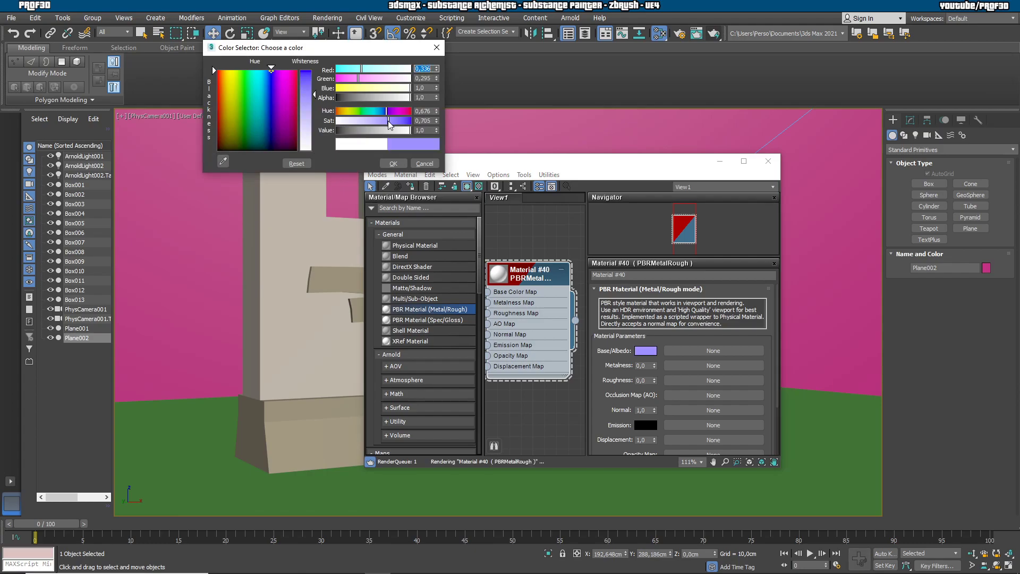
click(393, 163)
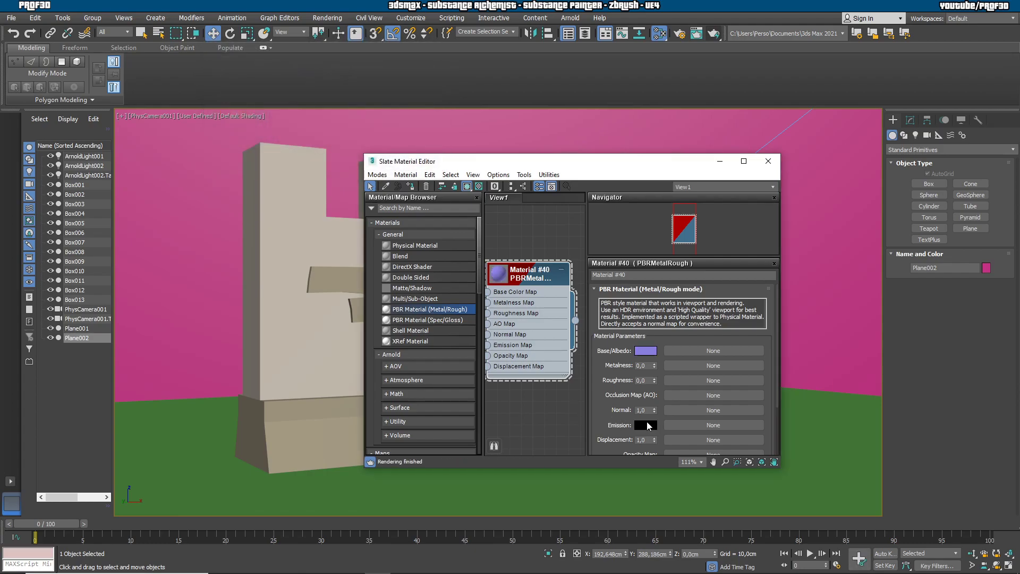
Set the material's emission colour to a muted blue with hue 0.619, saturation 0.712 and value 0.353
click(647, 425)
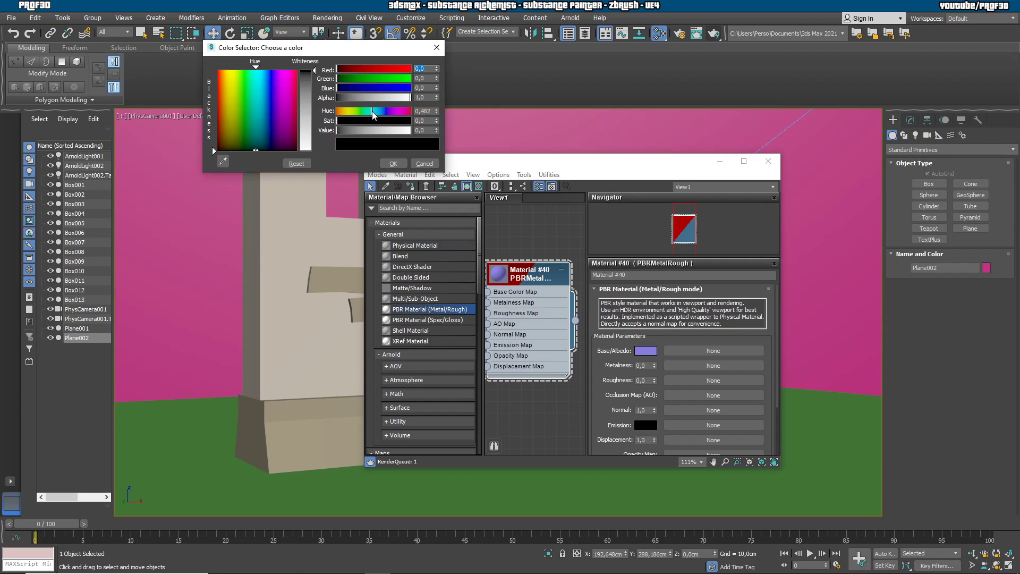
click(367, 89)
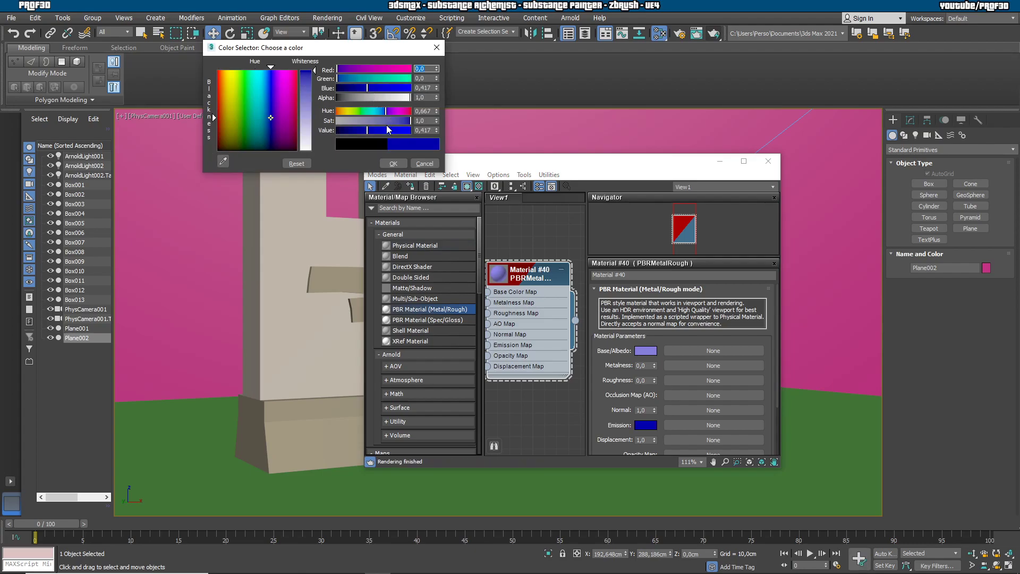
click(375, 120)
click(381, 110)
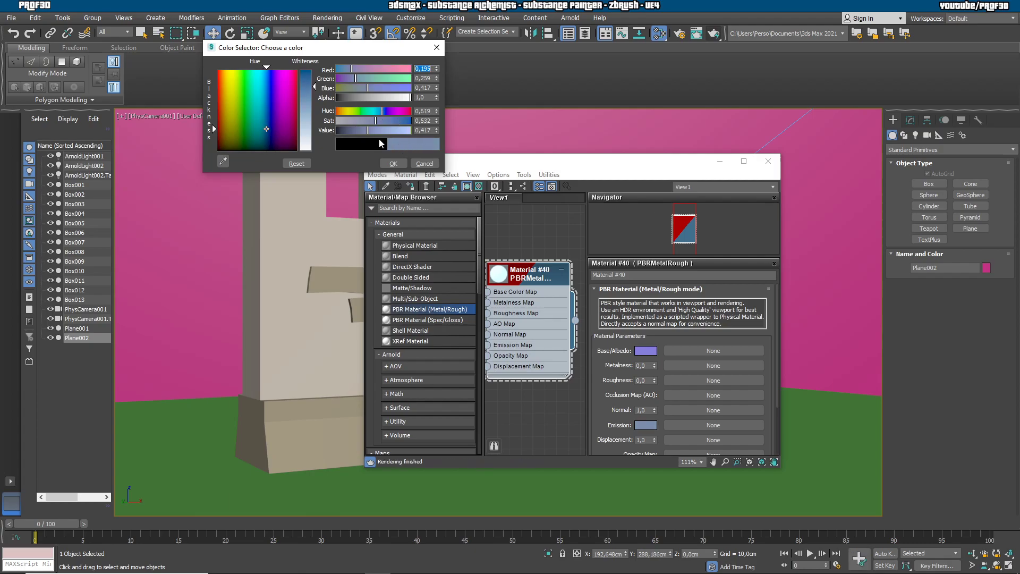
mouse_move(366, 130)
mouse_down()
mouse_move(403, 132)
mouse_move(388, 121)
mouse_move(362, 133)
mouse_up()
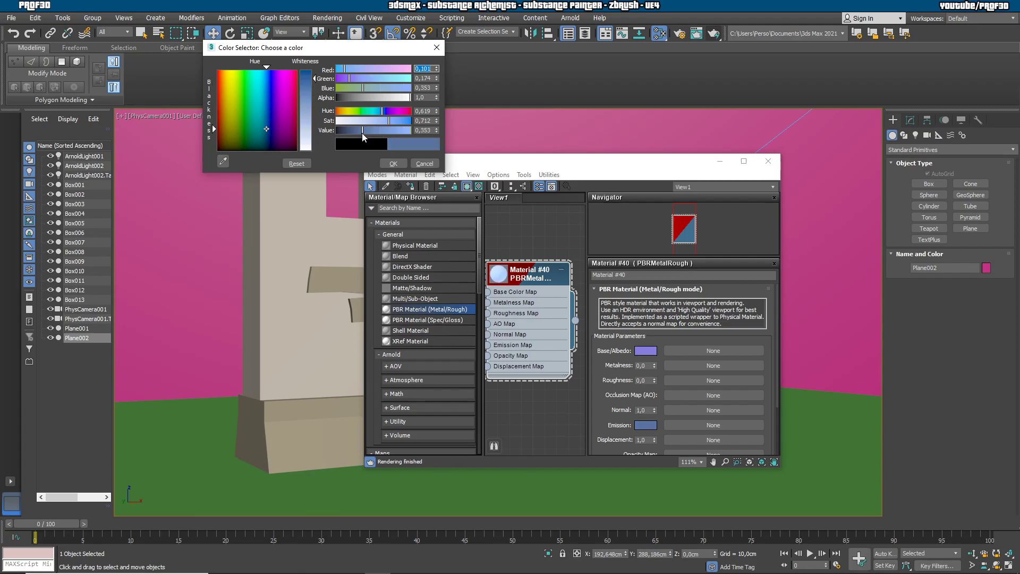
click(393, 163)
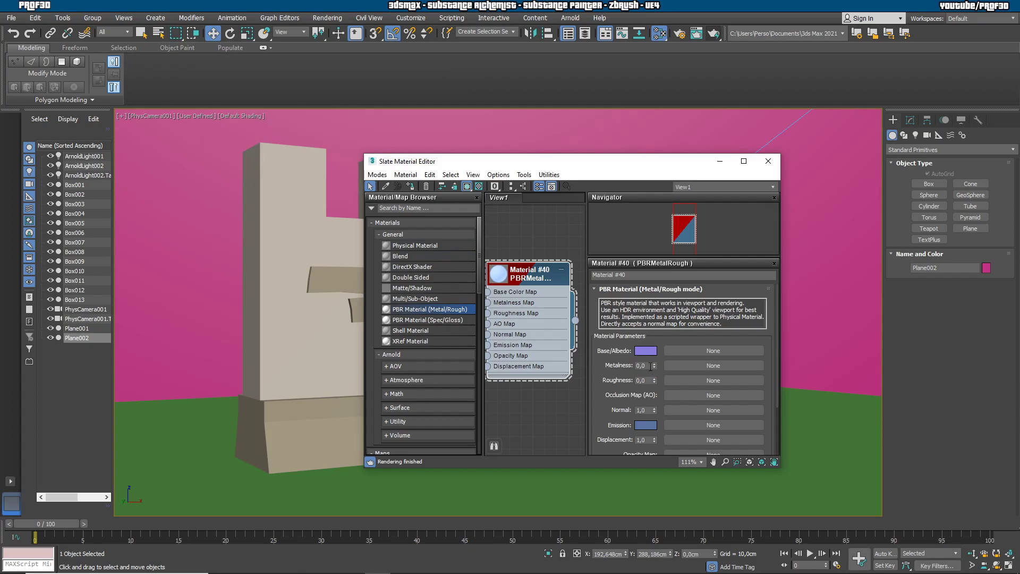
Set the sky material's roughness to 1, assign it to the backdrop plane, and close the material editor
drag(647, 380, 607, 374)
text(1)
key(Return)
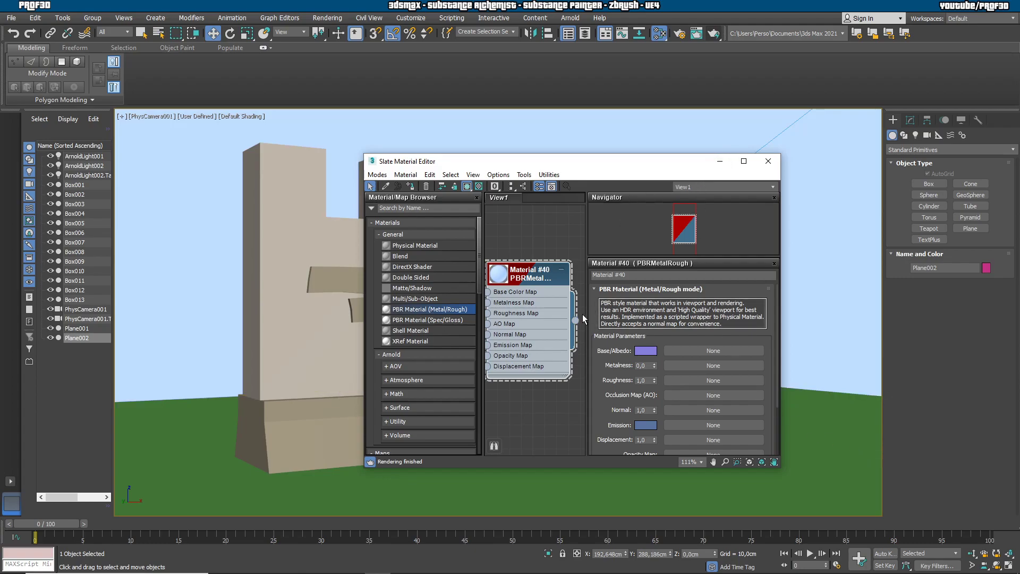
click(768, 161)
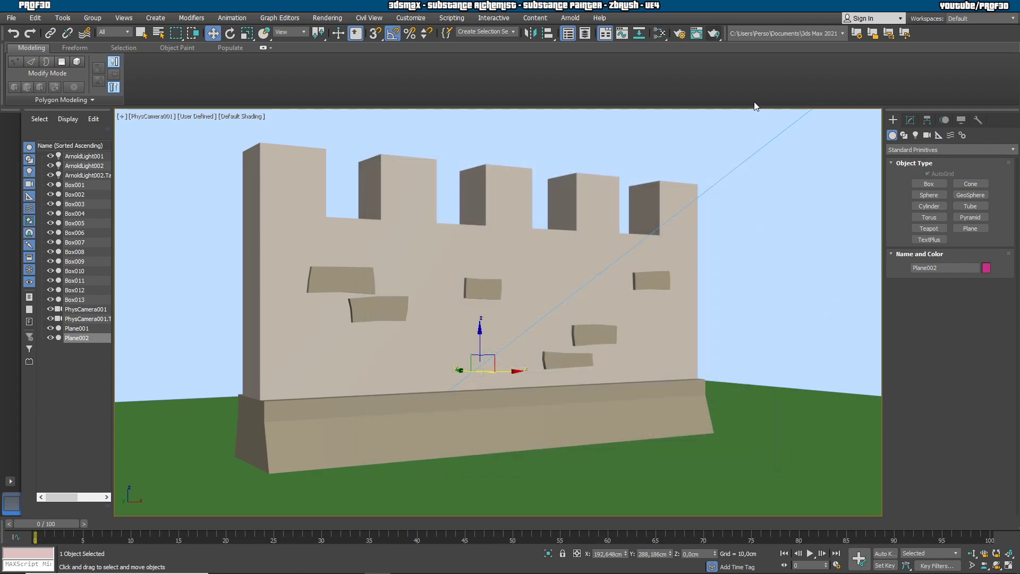
Render the physical camera view to check the castle wall against the new blue backdrop
click(714, 33)
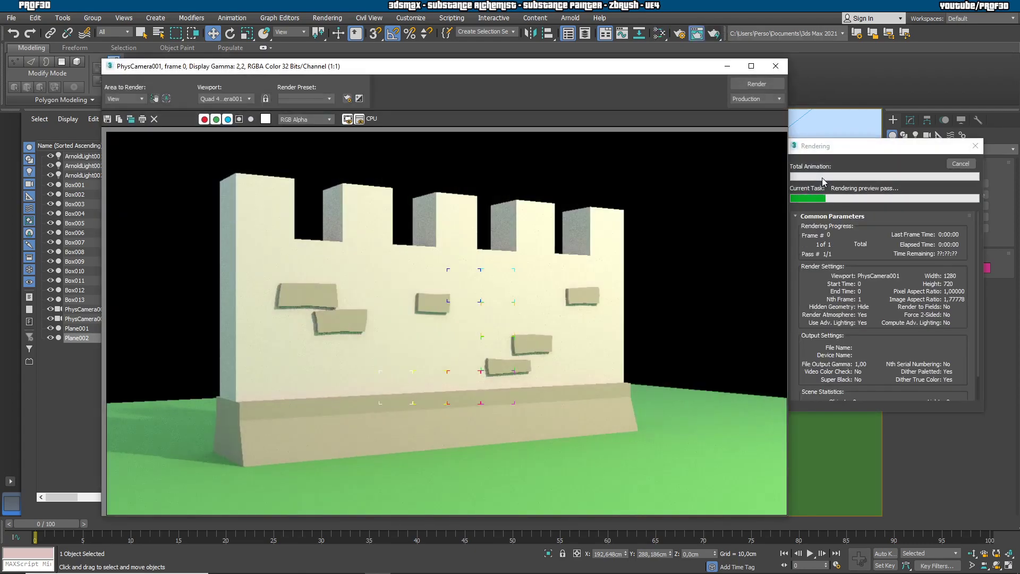